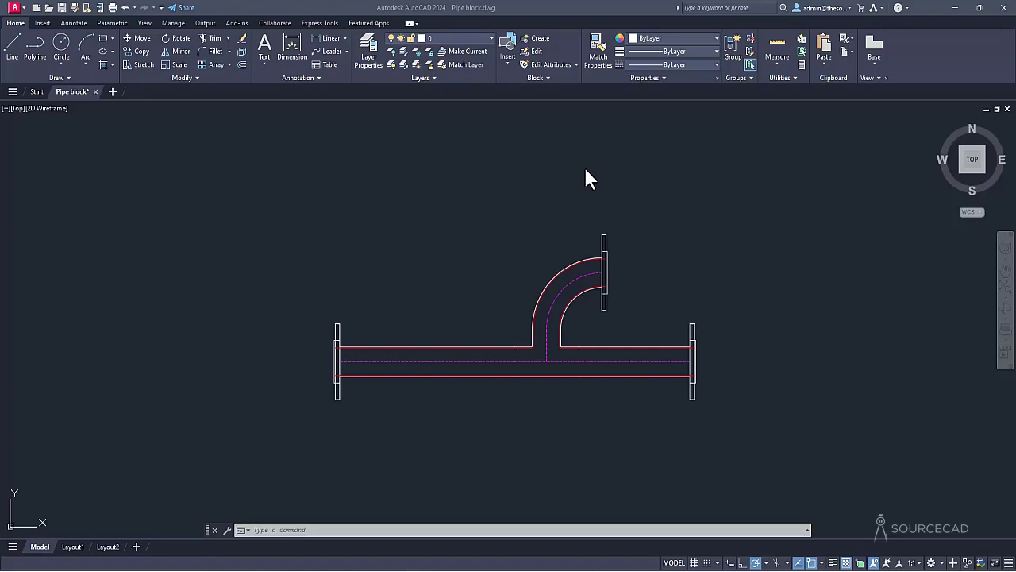
Inspect the left end flange, straight pipe and elbow, then bring up the insertable blocks list.
click(489, 213)
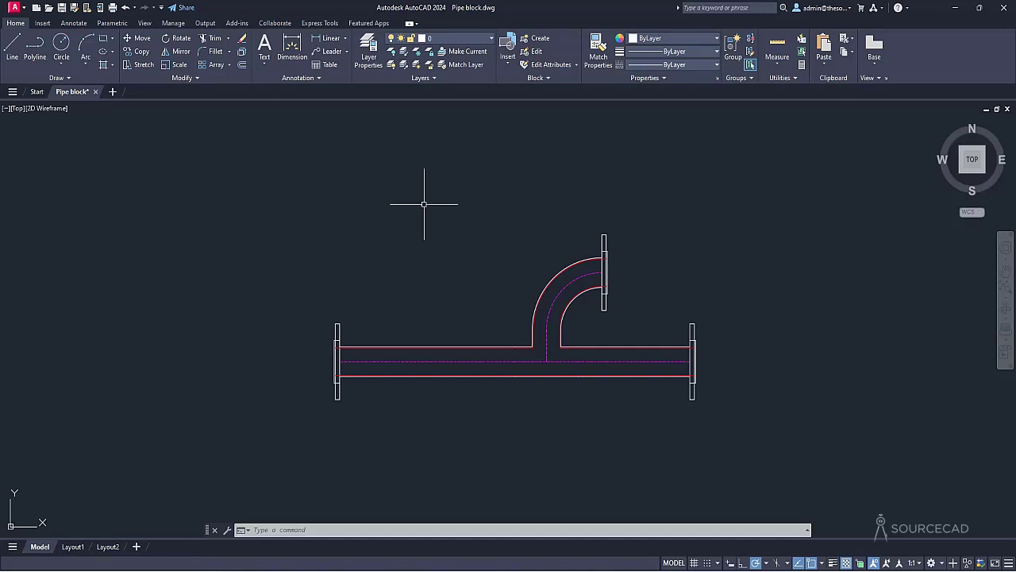
click(338, 326)
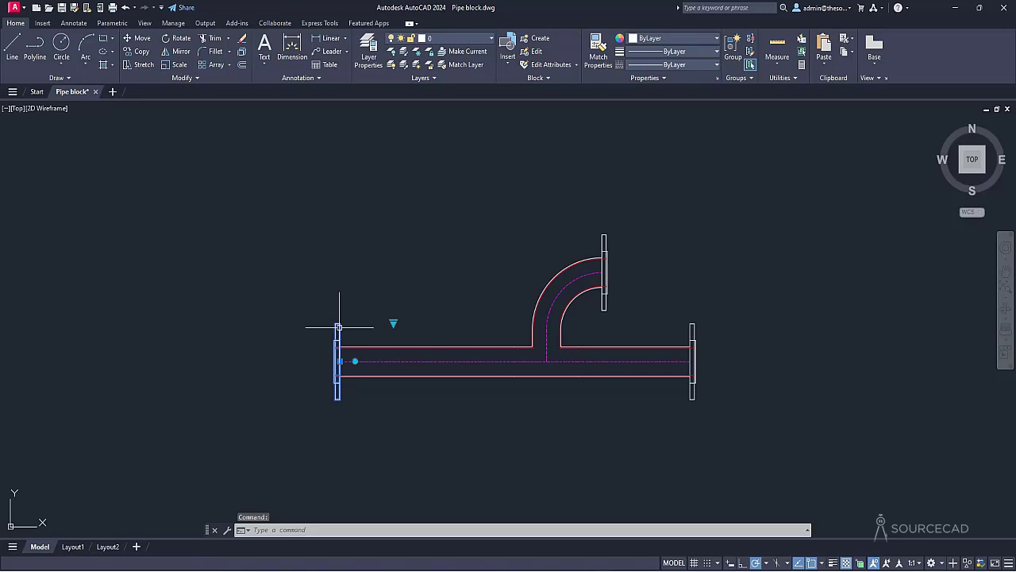
click(402, 347)
click(544, 292)
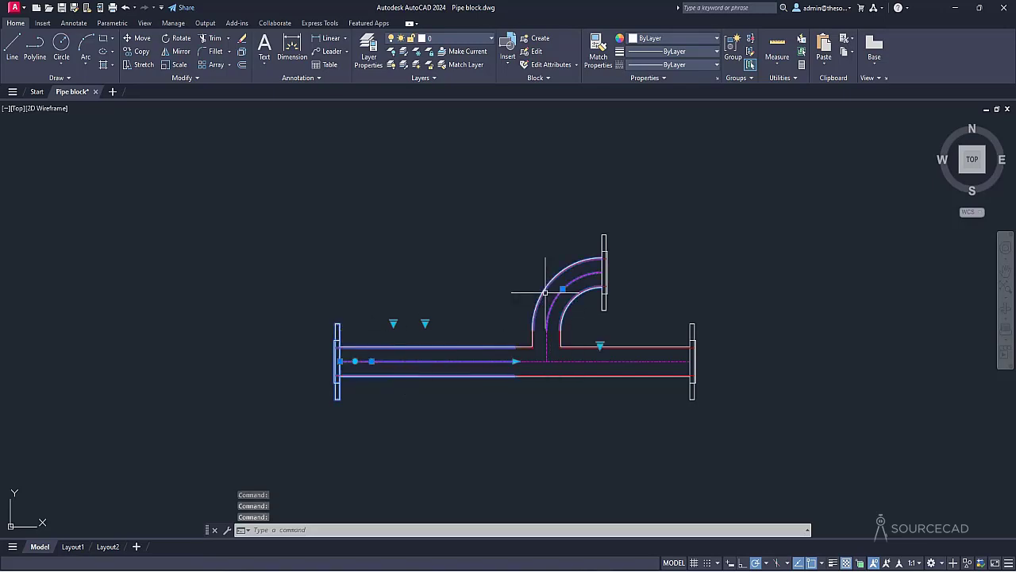
key(Escape)
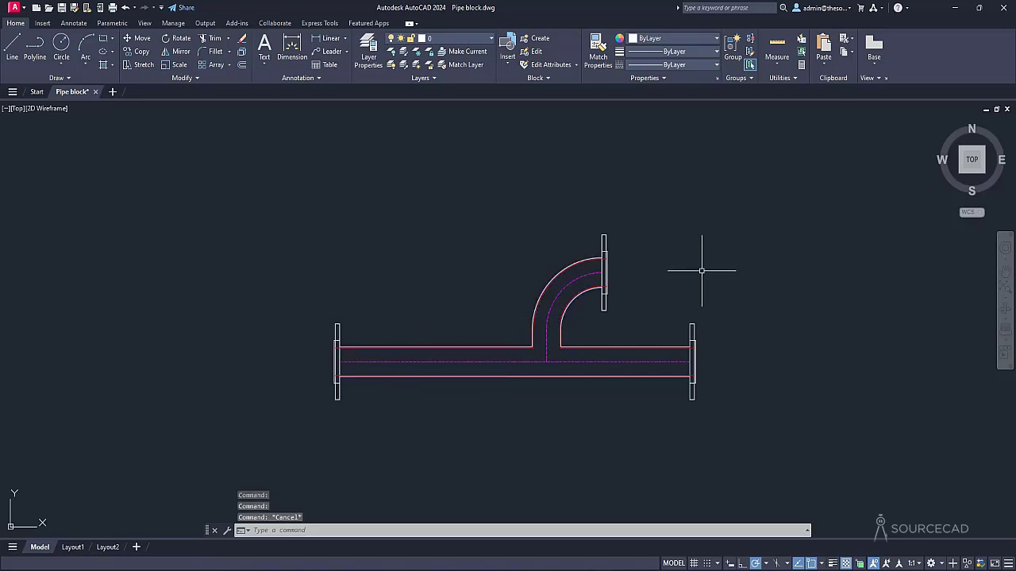
click(505, 58)
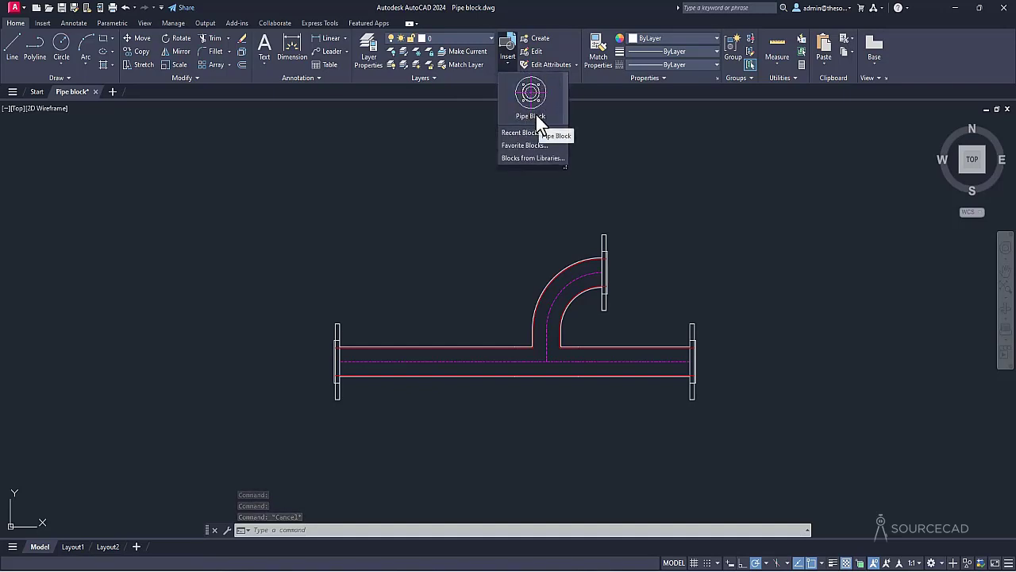
Pan the drawing left and insert a Pipe Block copy right of the assembly.
click(531, 103)
middle_drag(708, 272, 476, 277)
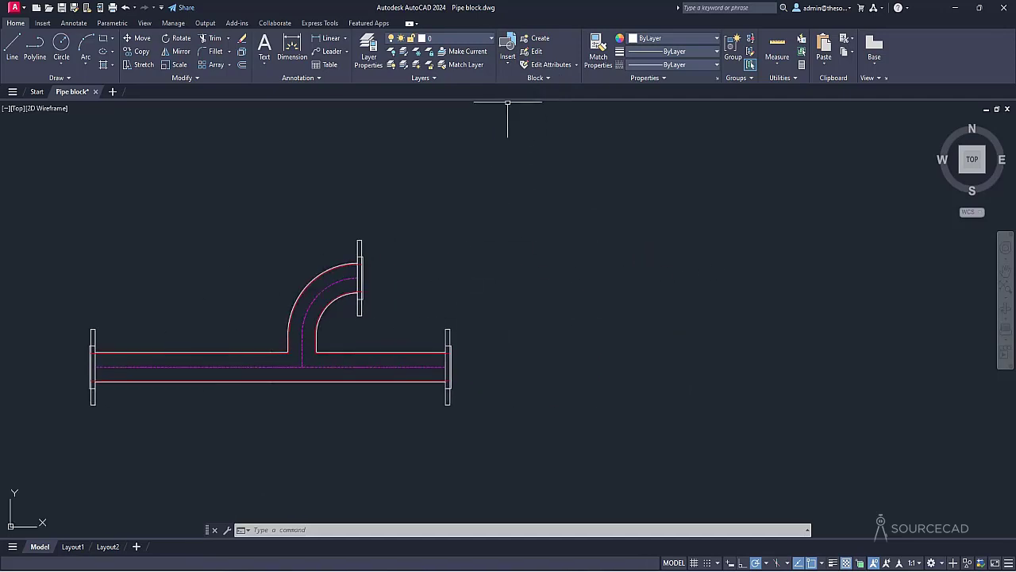
click(509, 53)
click(531, 95)
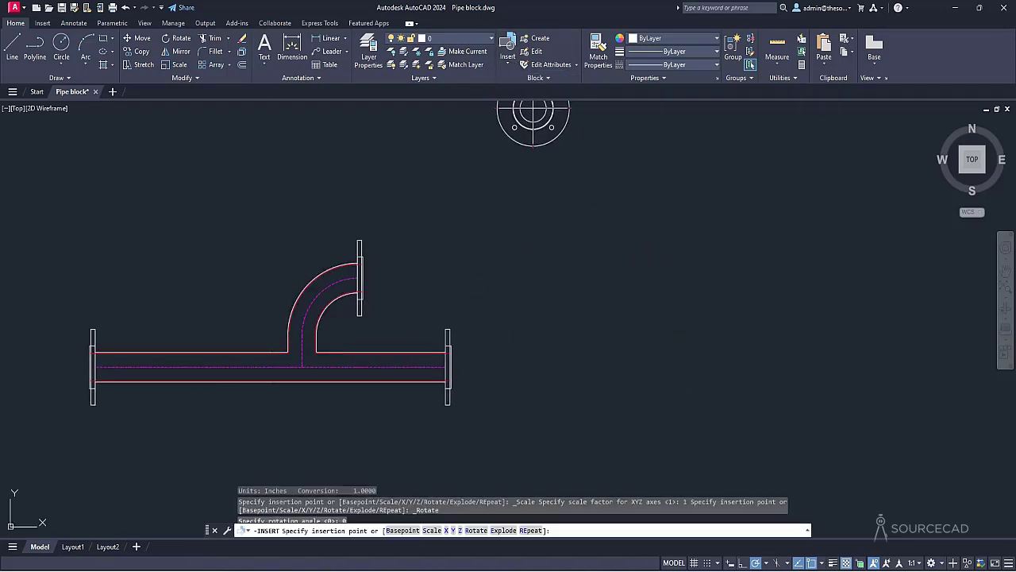
click(601, 329)
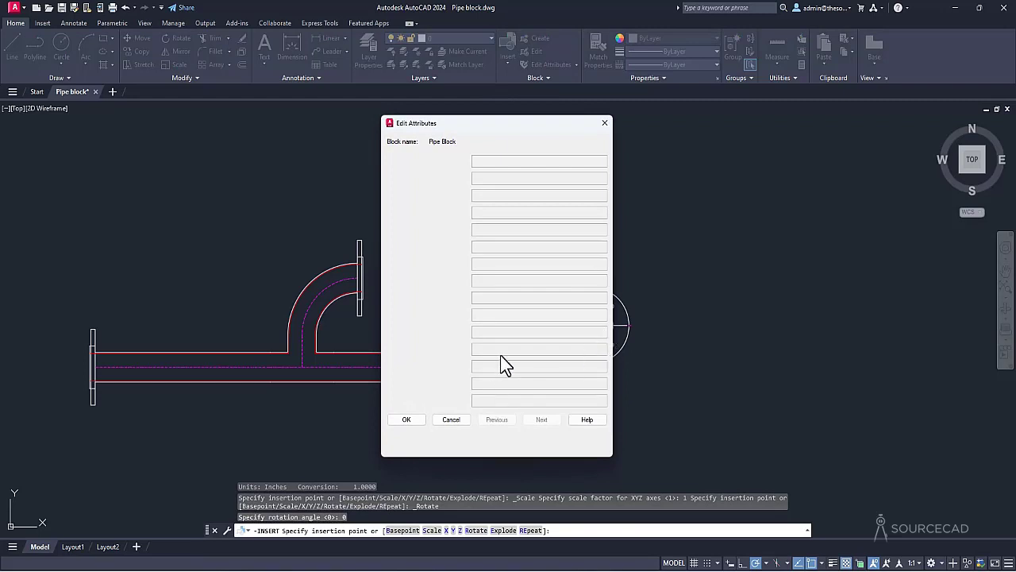
click(406, 419)
Switch the new Pipe Block's visibility state from Flange Top to Flange Front.
click(620, 294)
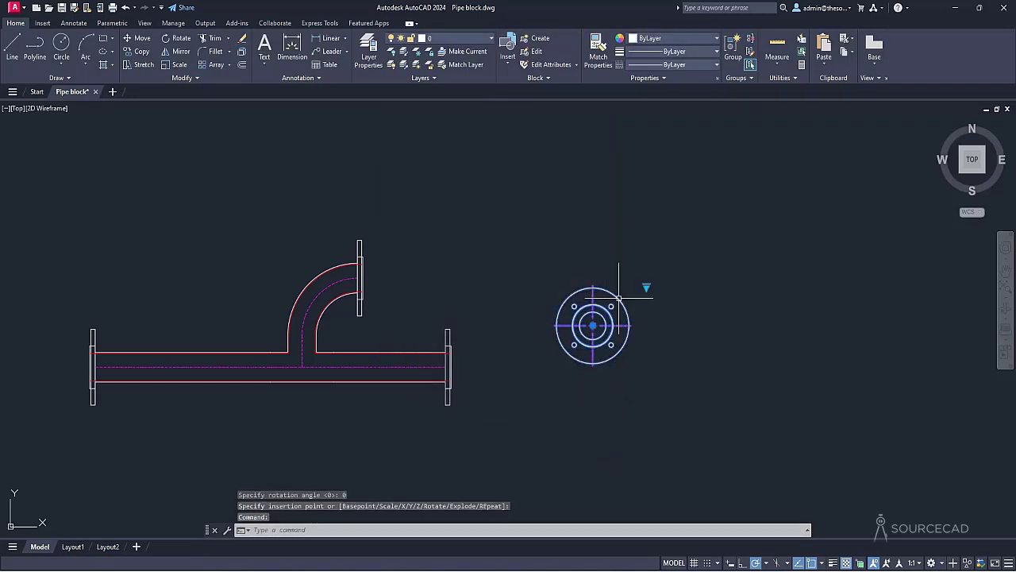
click(647, 285)
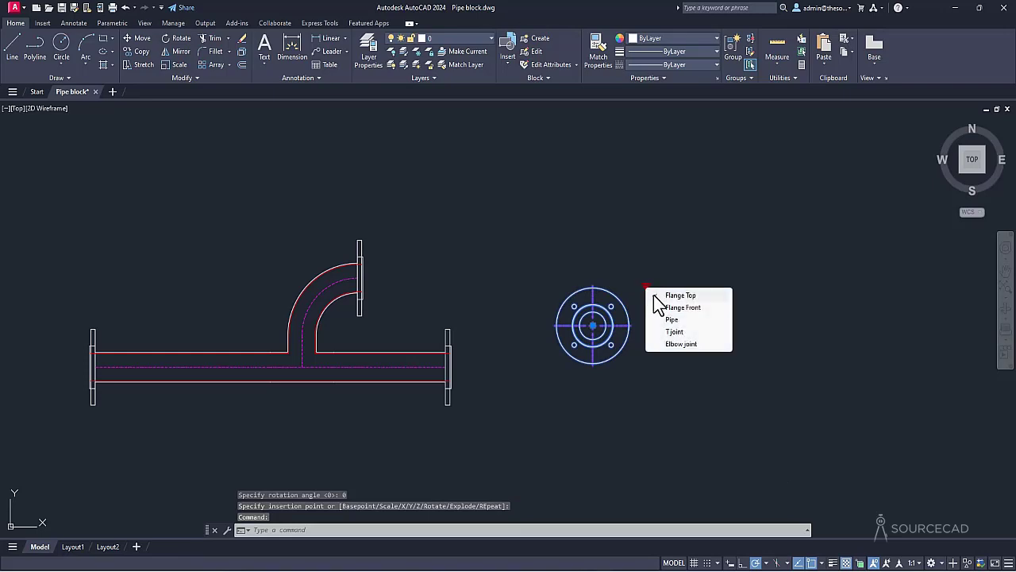
click(699, 309)
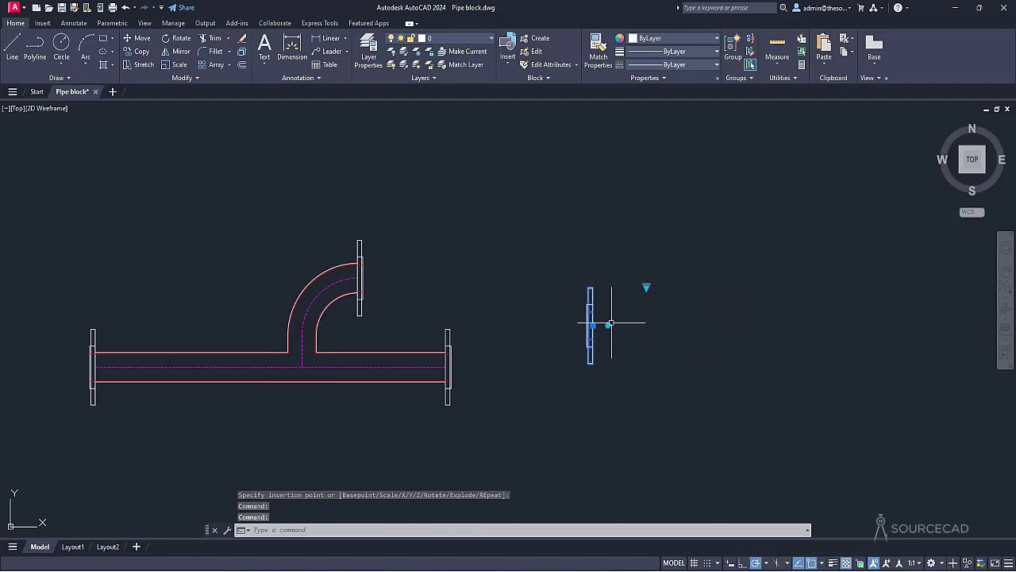
key(Escape)
Insert another Pipe Block right of the side flange and set its visibility to Pipe.
click(508, 56)
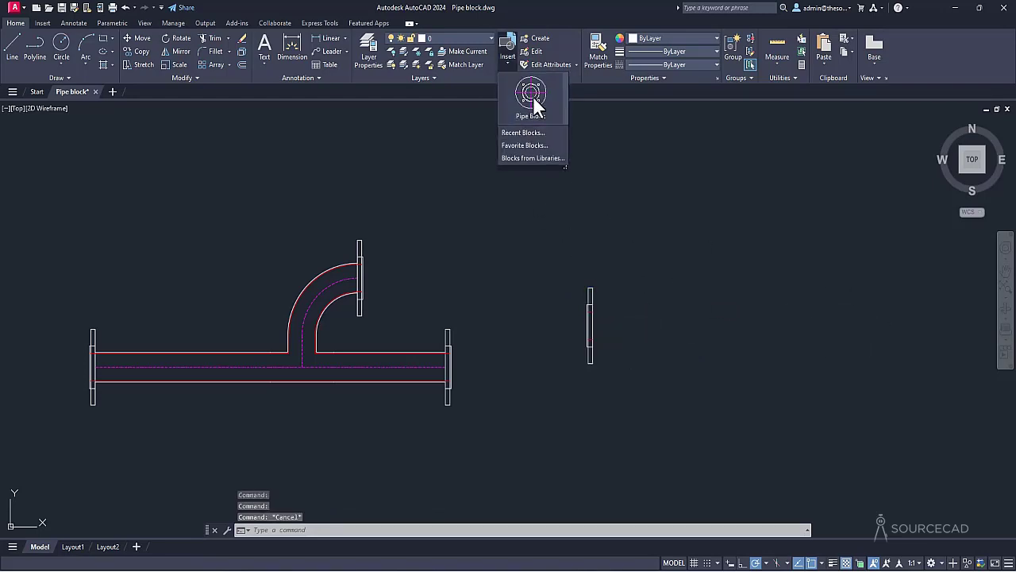
click(534, 115)
click(666, 344)
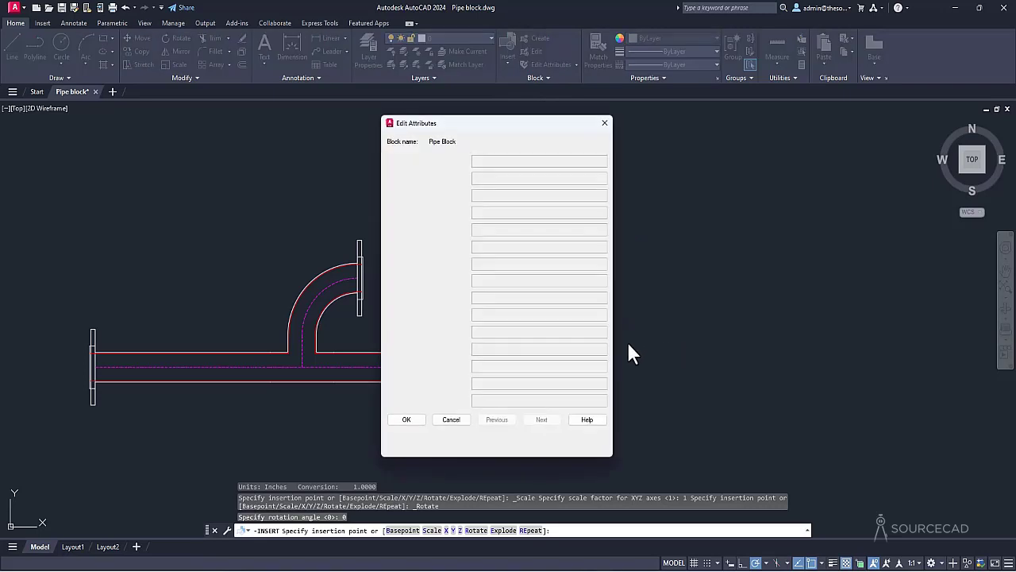
click(408, 420)
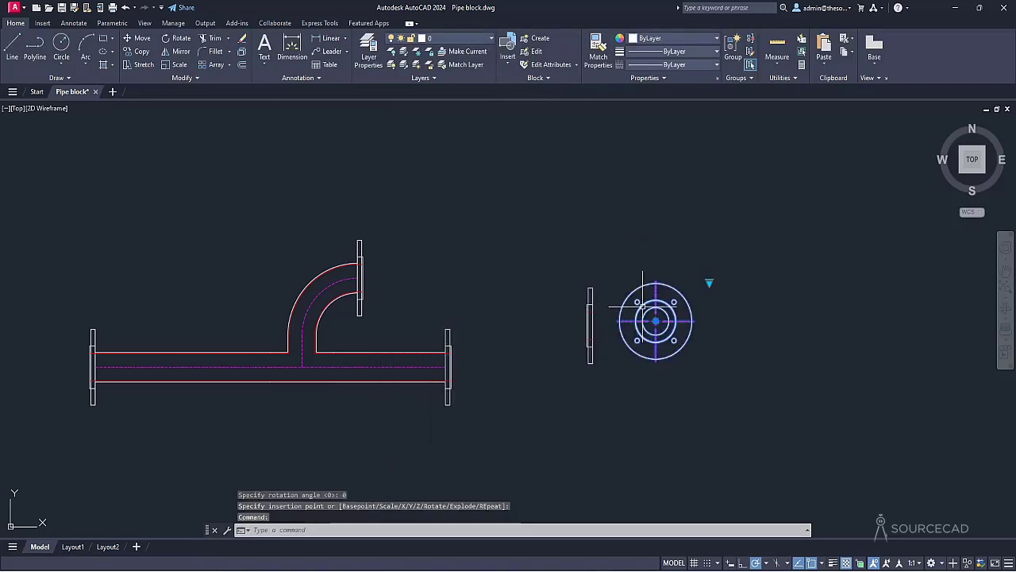
click(709, 282)
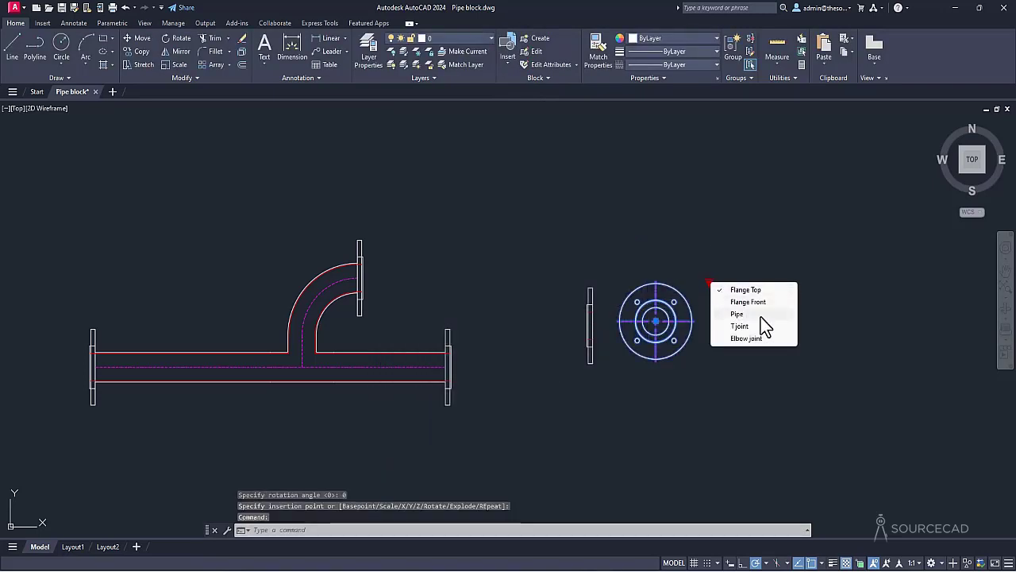
click(750, 325)
key(Escape)
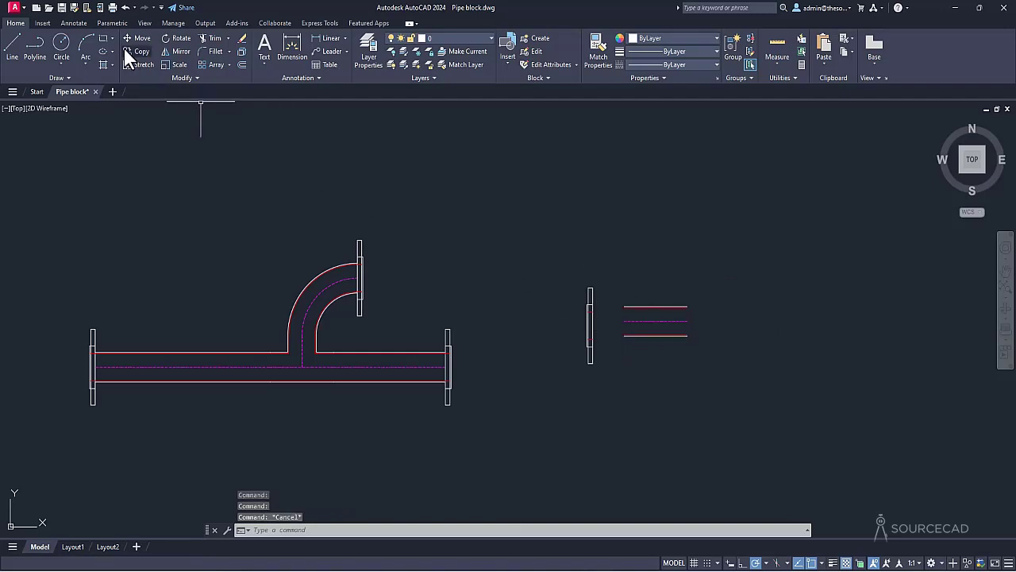
Move the new pipe by its left end against the side flange.
click(136, 40)
click(673, 306)
key(Return)
click(623, 321)
click(605, 317)
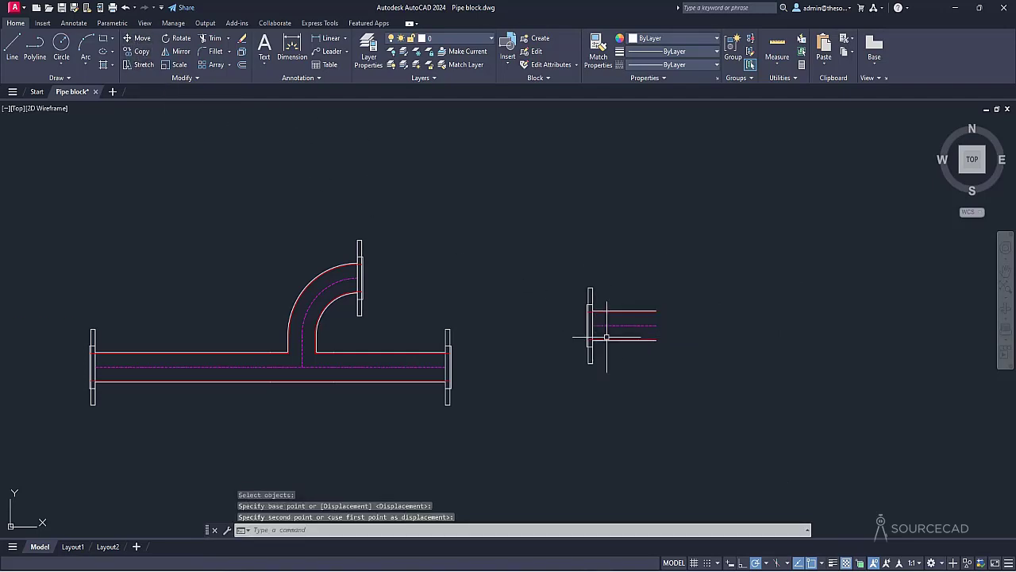
Stretch the pipe's length grip to lengthen it toward the right.
click(657, 325)
click(656, 326)
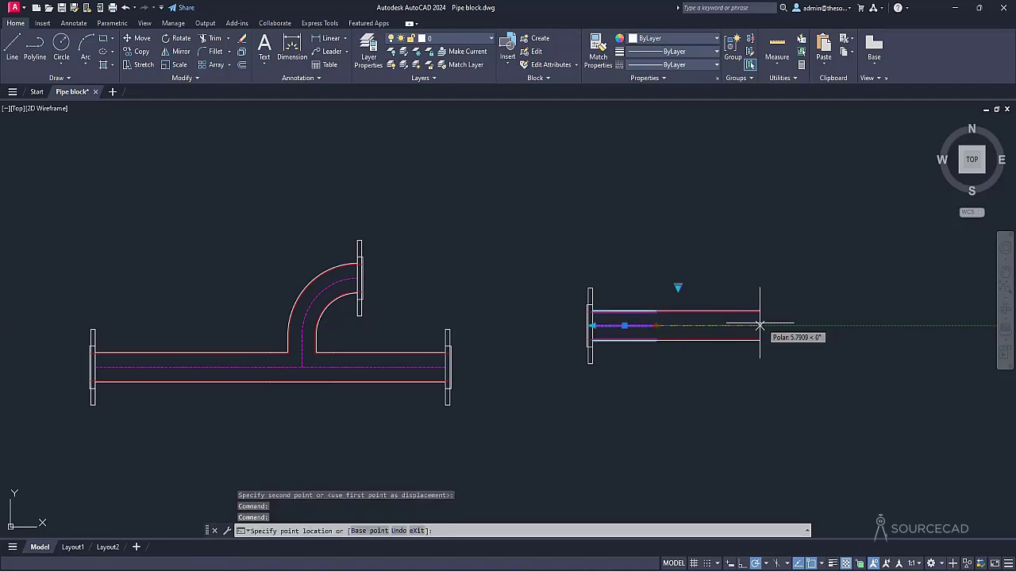
middle_drag(798, 333, 691, 337)
key(Escape)
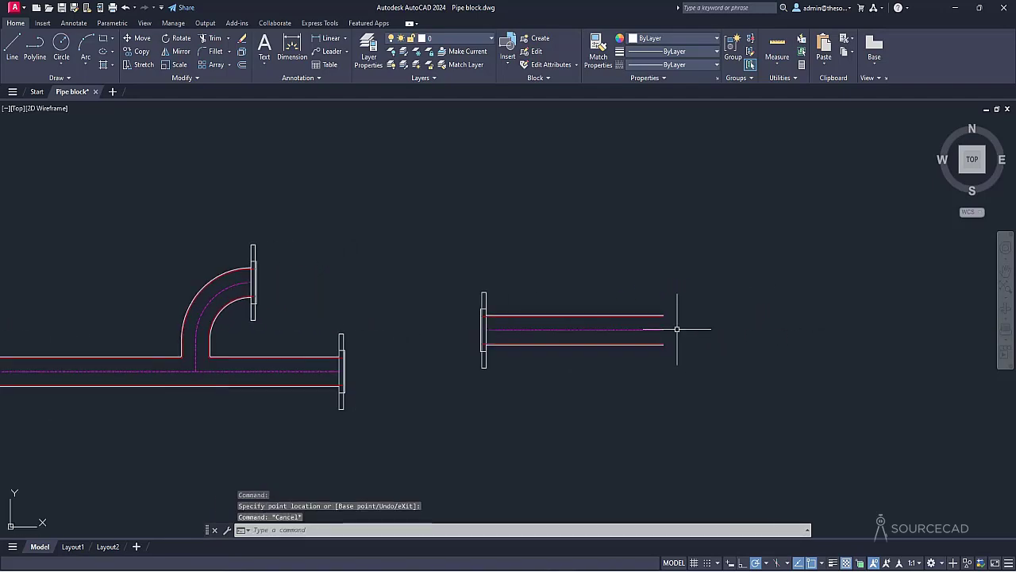
click(506, 53)
Insert a third Pipe Block and switch its visibility to T joint.
click(531, 95)
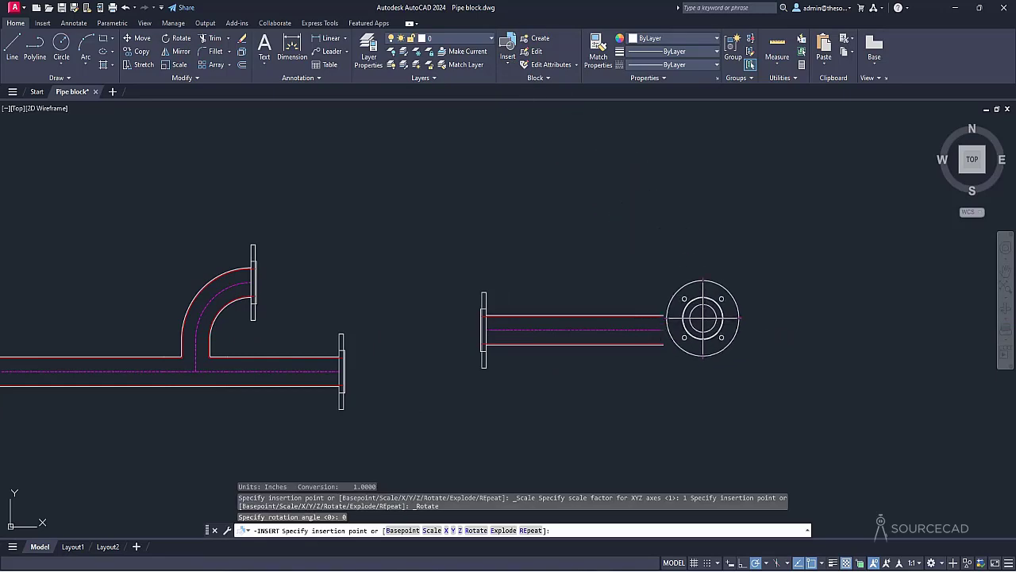
click(719, 324)
click(410, 421)
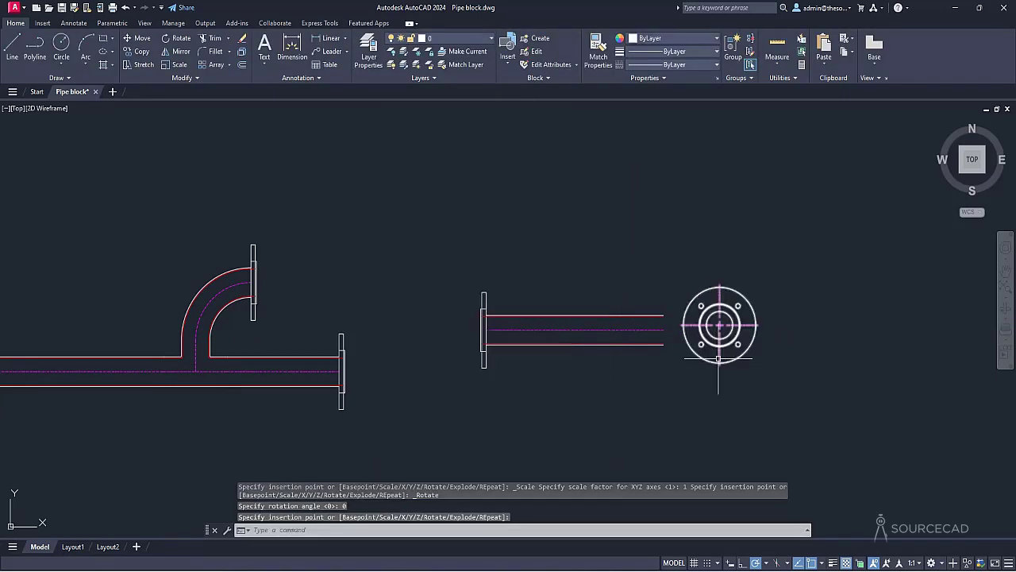
click(768, 290)
click(773, 288)
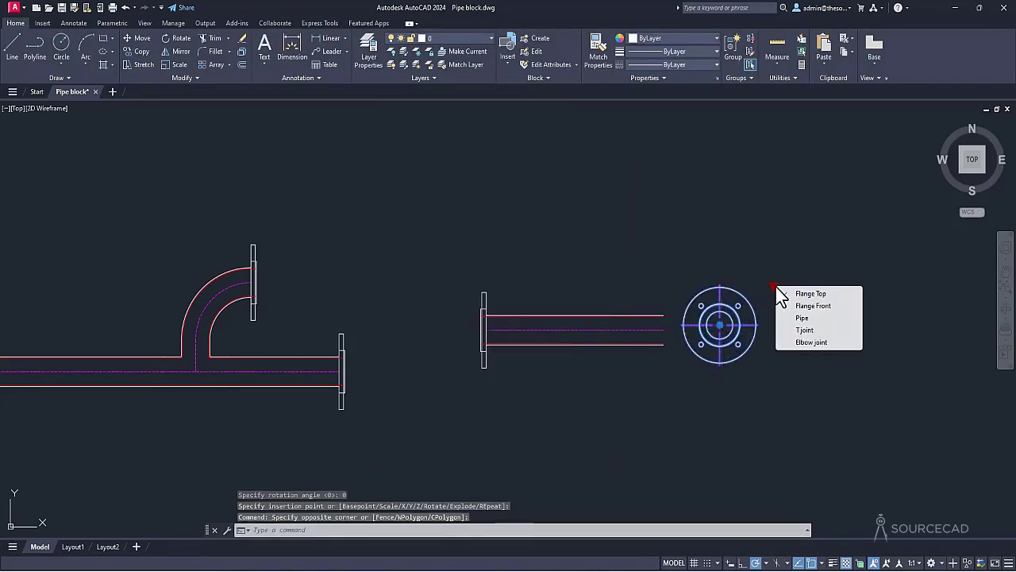
click(798, 330)
key(Escape)
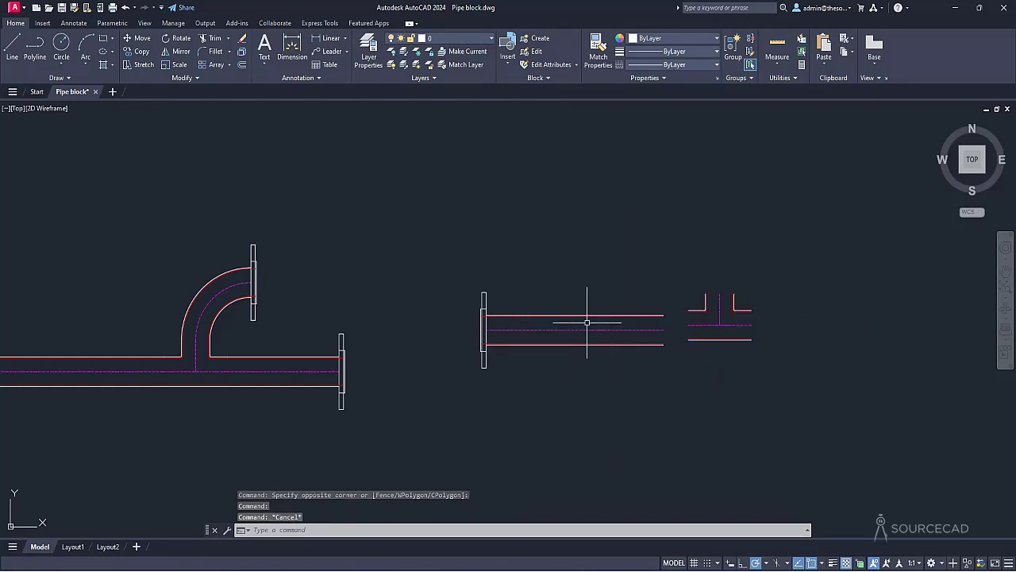
Move the T joint by its left end onto the pipe's right end.
click(132, 39)
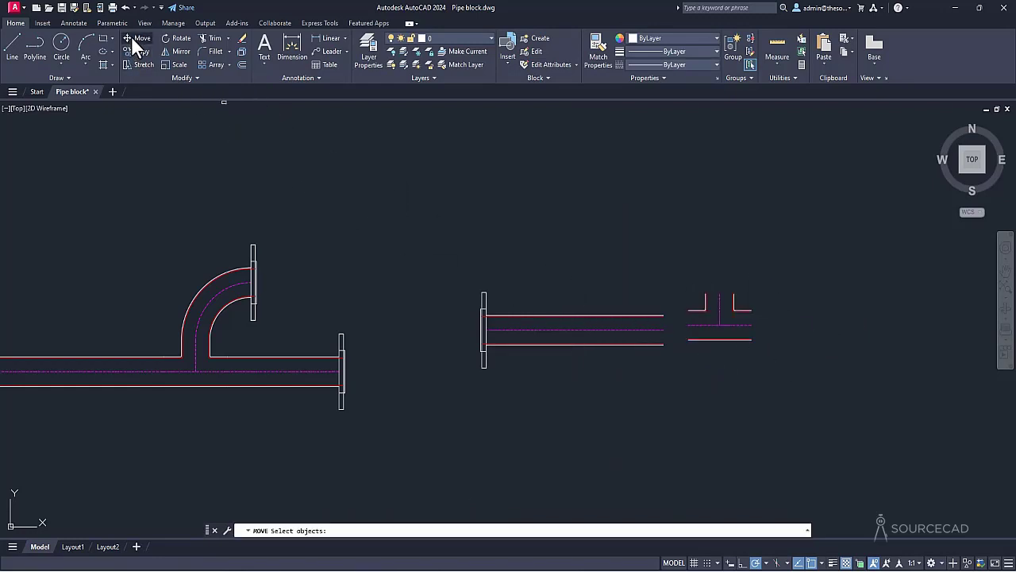
click(688, 306)
key(Return)
click(688, 340)
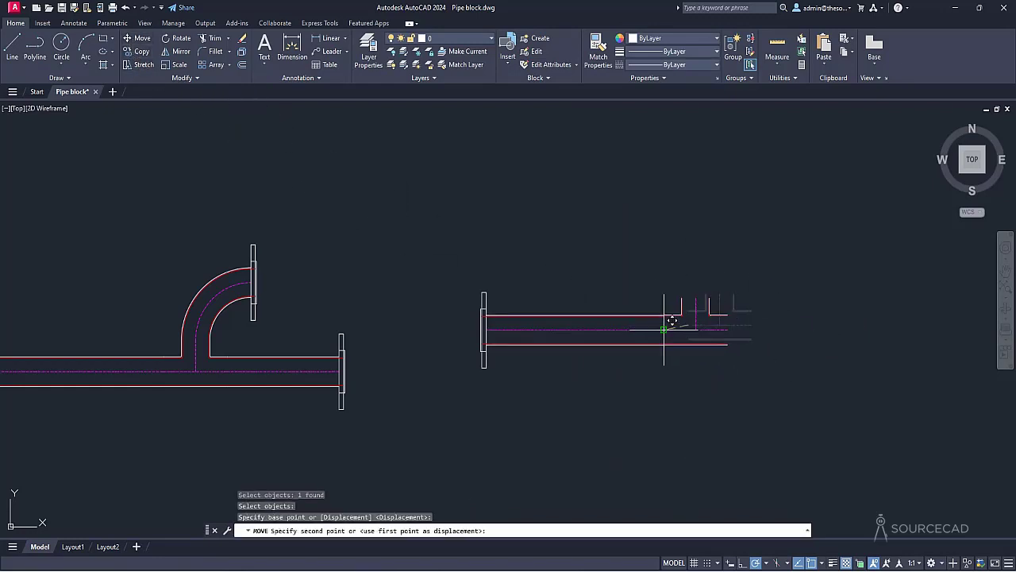
click(664, 343)
click(508, 53)
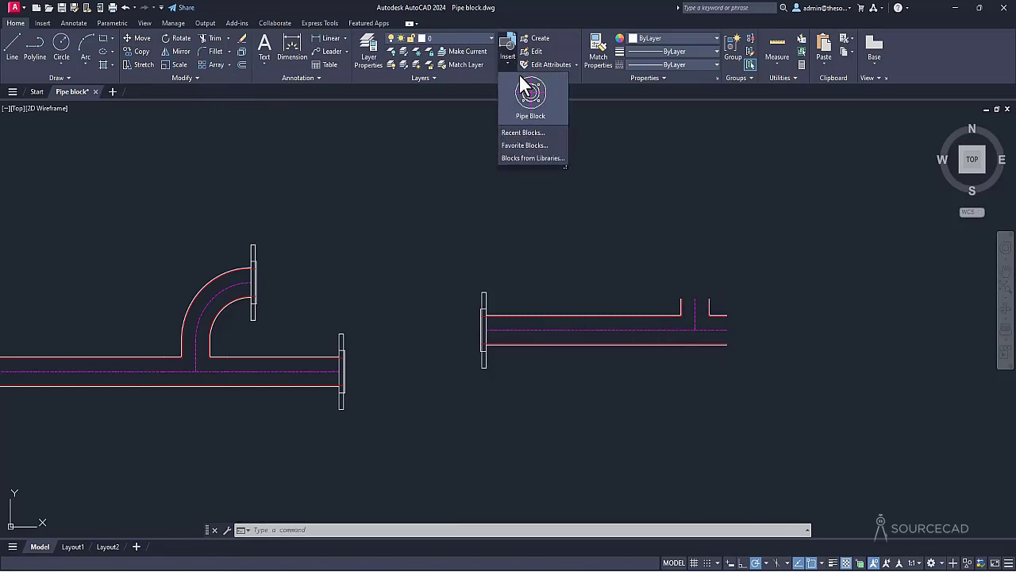
Insert a Pipe Block above the T joint and set its visibility to Elbow joint.
click(535, 114)
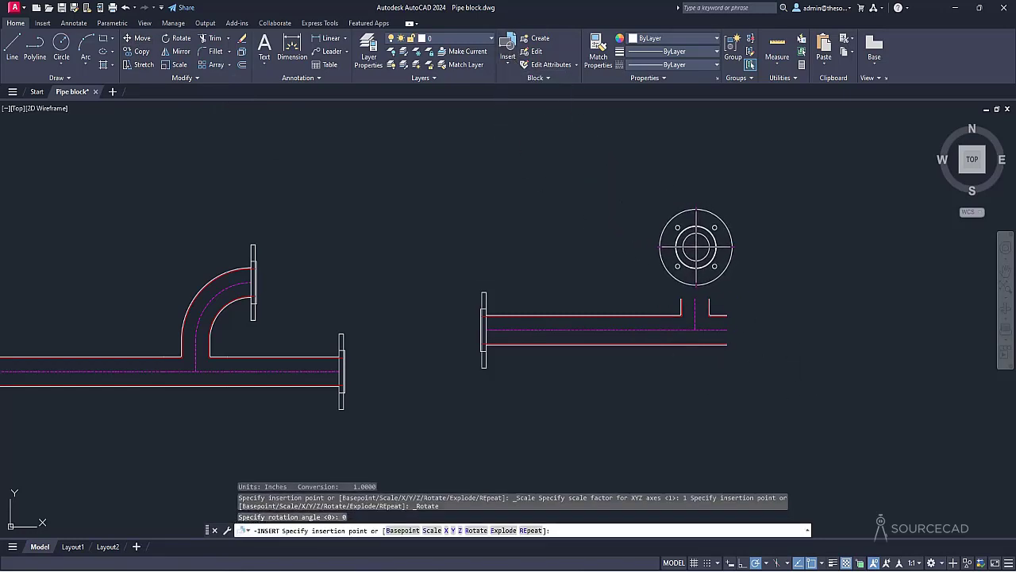
click(685, 248)
click(413, 419)
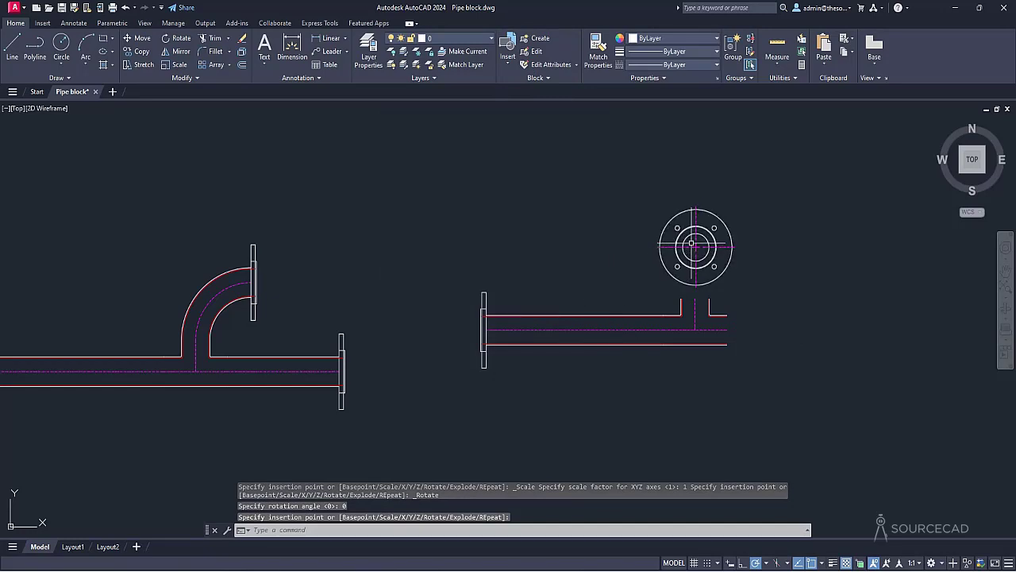
click(748, 210)
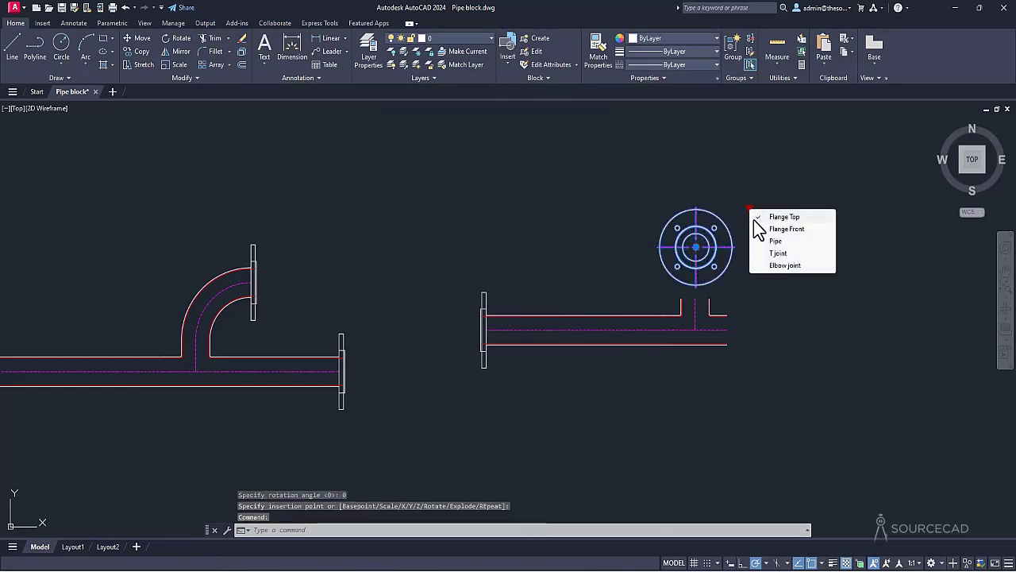
click(791, 270)
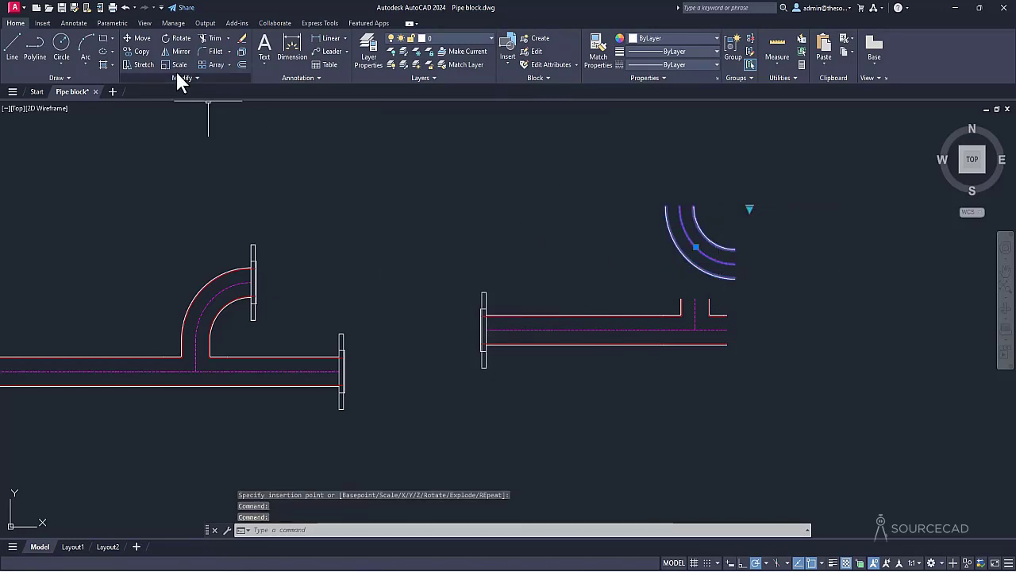
Rotate the elbow 90° clockwise about its arc centre and seat it on the T joint's top opening.
click(176, 38)
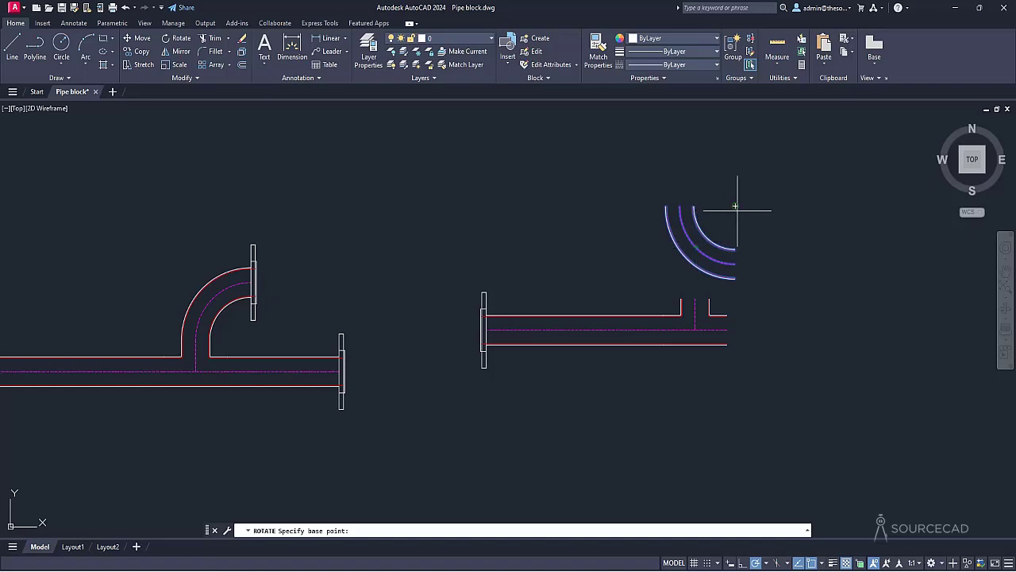
click(735, 206)
click(740, 249)
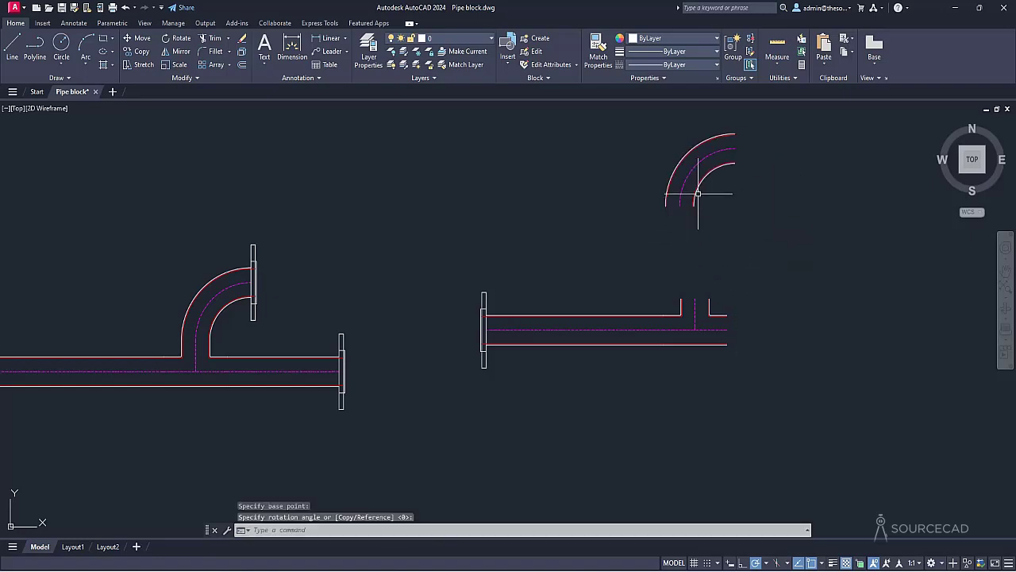
click(139, 38)
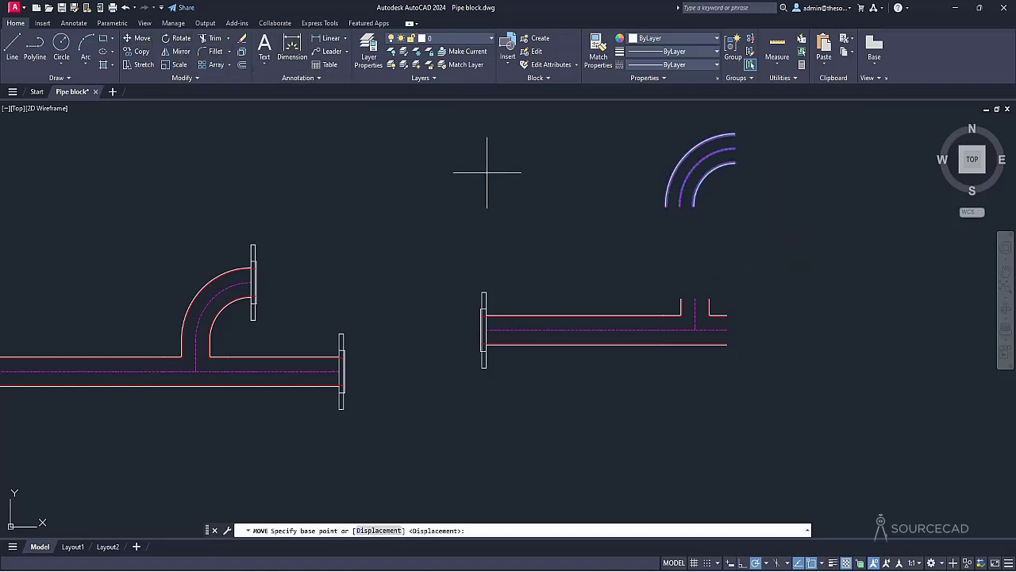
click(680, 206)
click(682, 315)
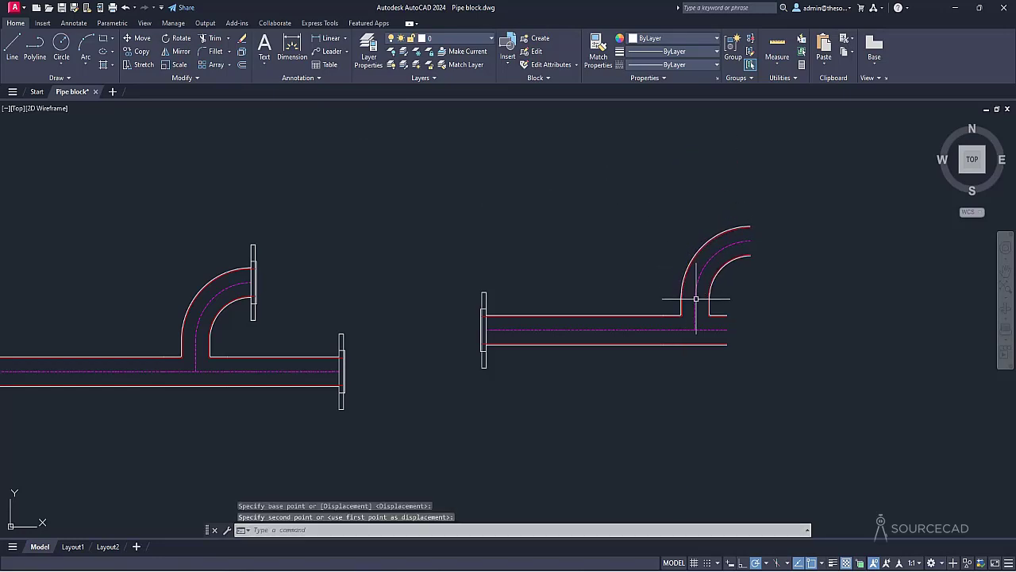
click(552, 316)
Copy the straight pipe from its left end to the T joint's right end.
click(137, 52)
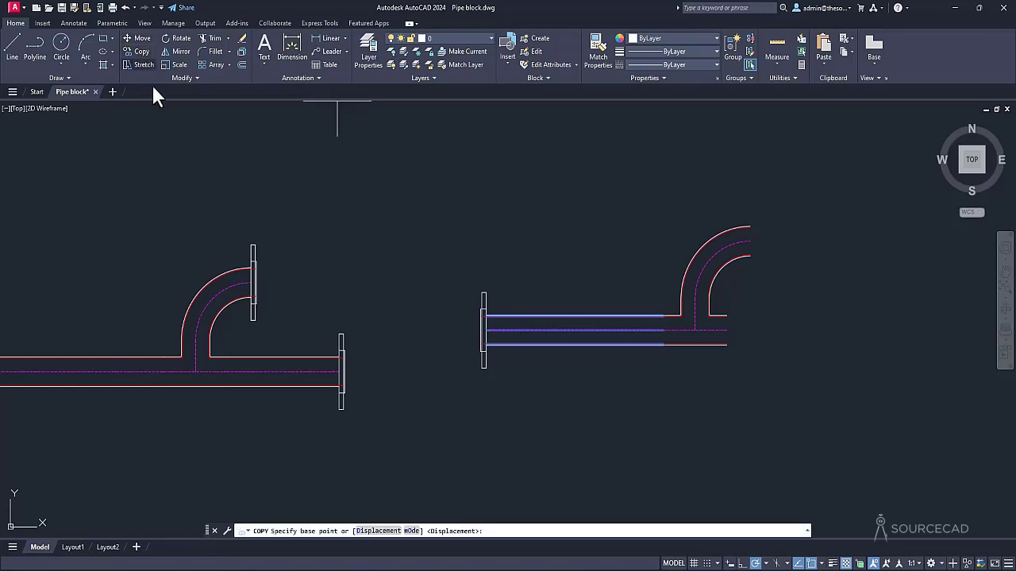
click(485, 329)
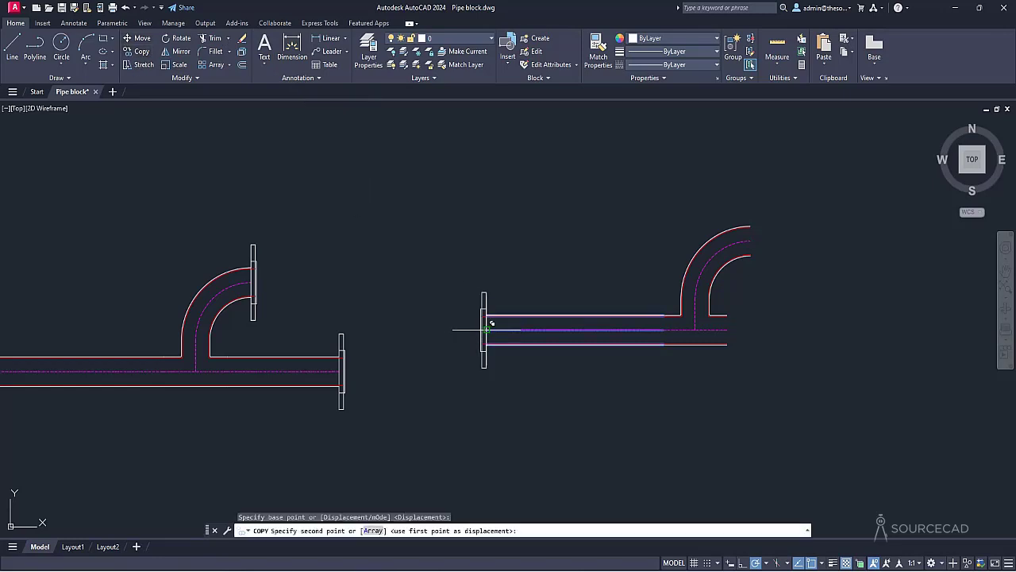
click(727, 328)
key(Escape)
Shorten the copied pipe by pulling its right-end grip leftward.
click(847, 343)
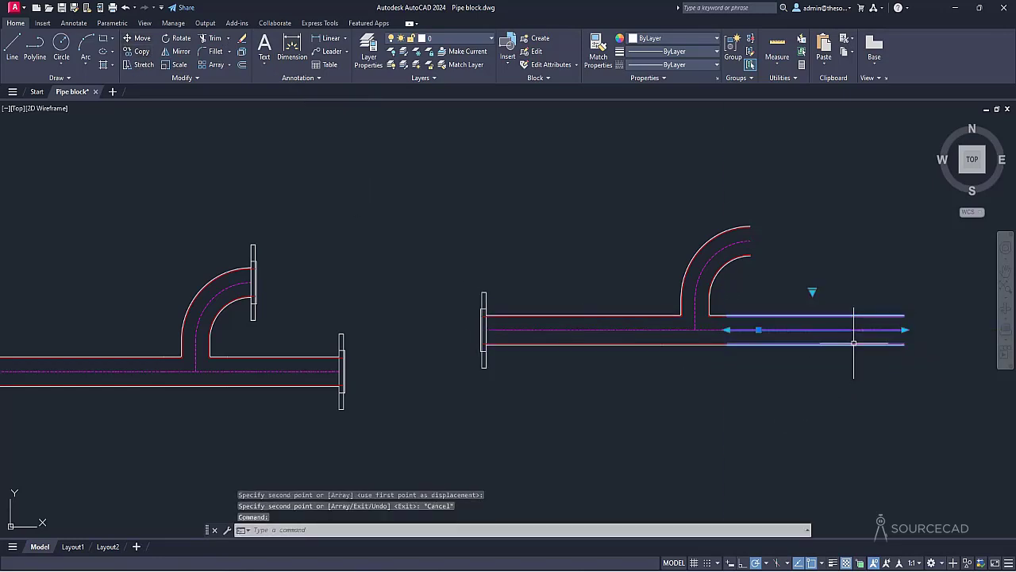
click(905, 330)
click(815, 330)
key(Escape)
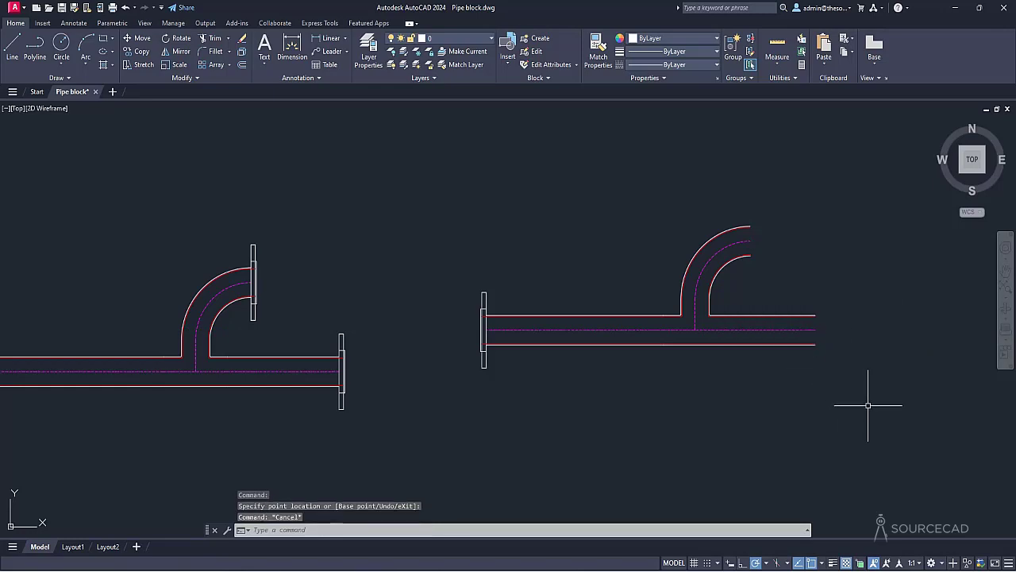
Insert a Pipe Block at the elbow's open end and set it to Flange Front.
click(507, 55)
click(526, 89)
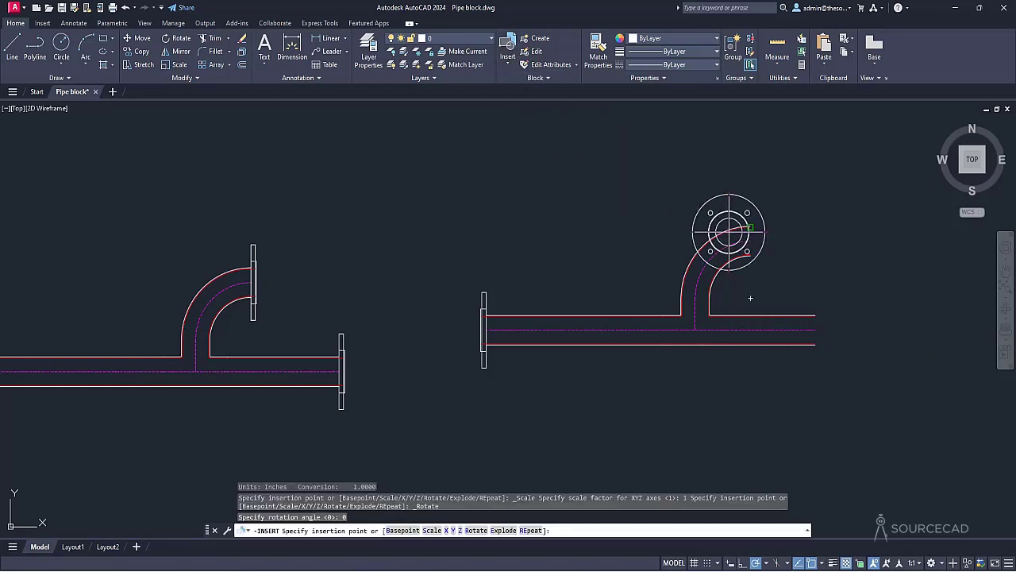
click(787, 240)
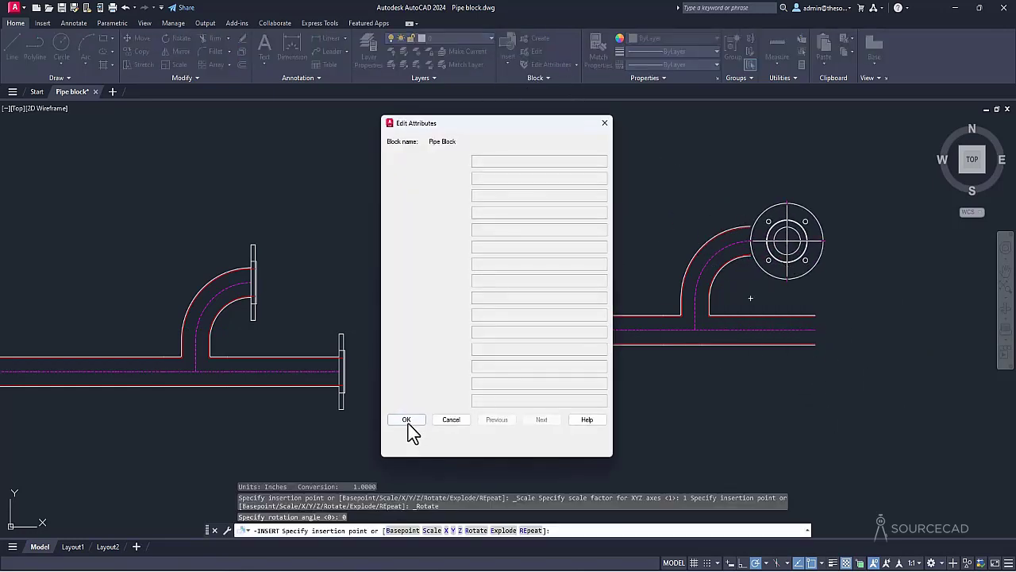
click(405, 420)
click(818, 213)
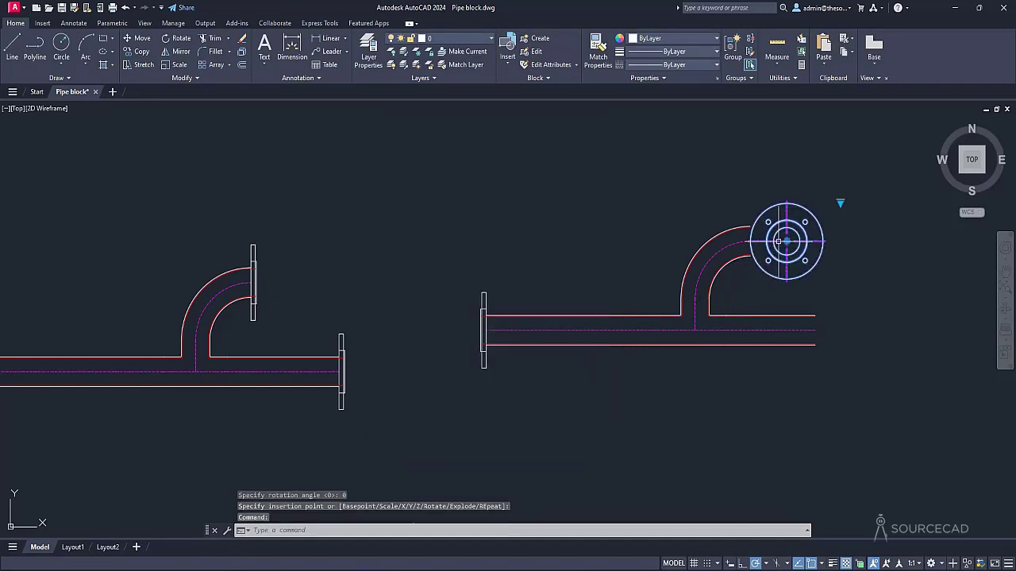
click(840, 204)
click(881, 223)
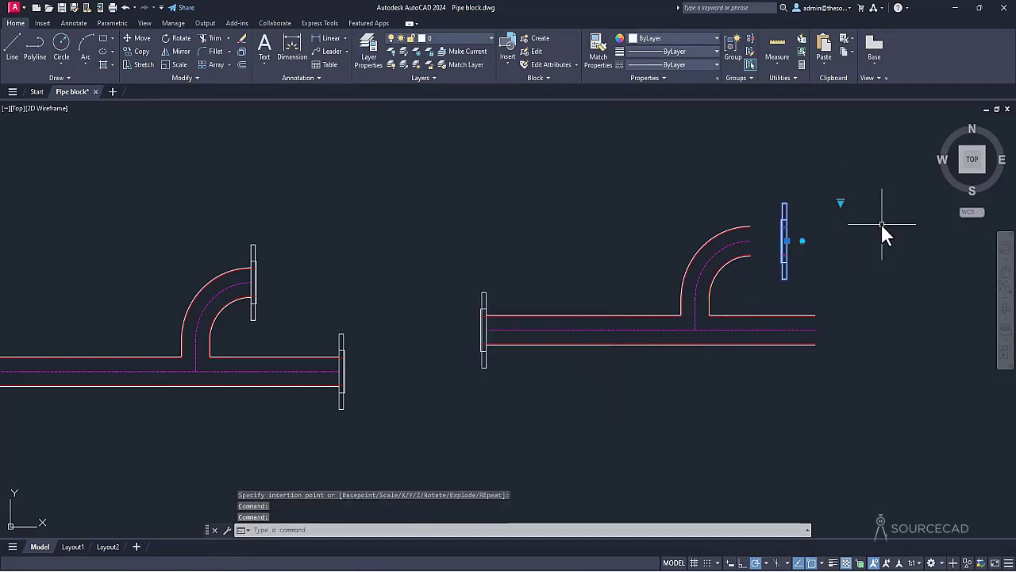
click(803, 240)
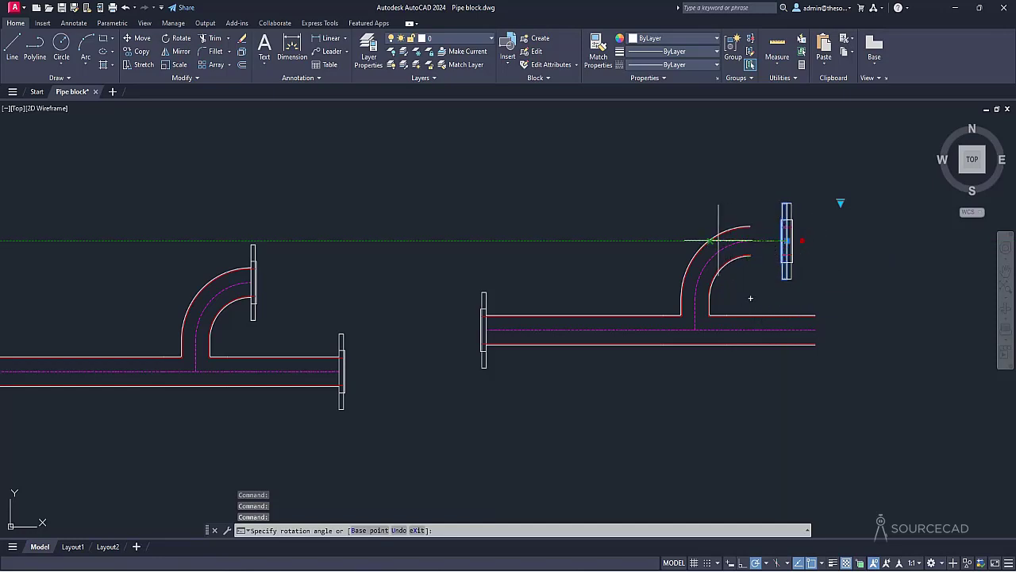
key(Escape)
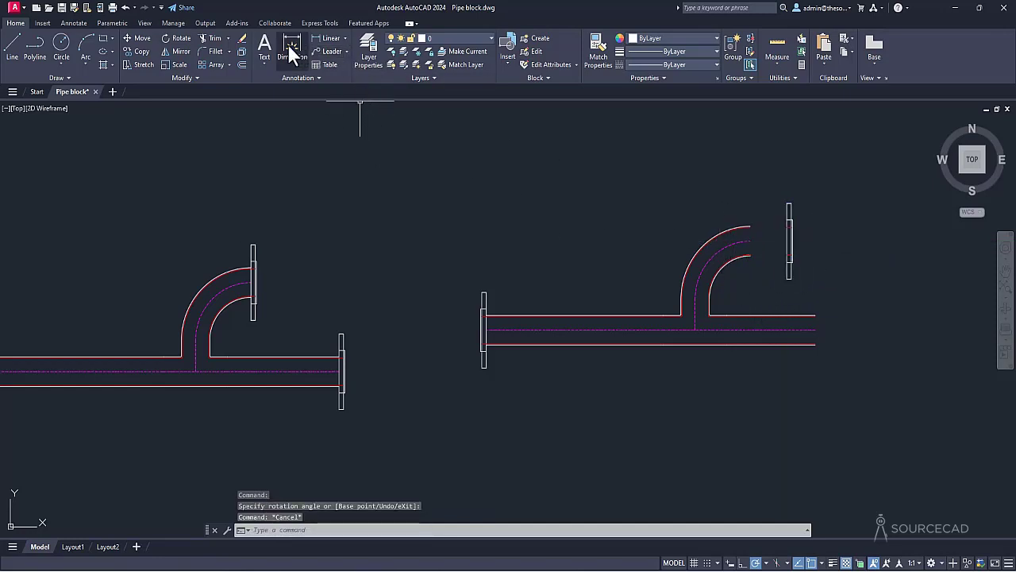
Copy the flange to the right end of the new pipe.
click(140, 51)
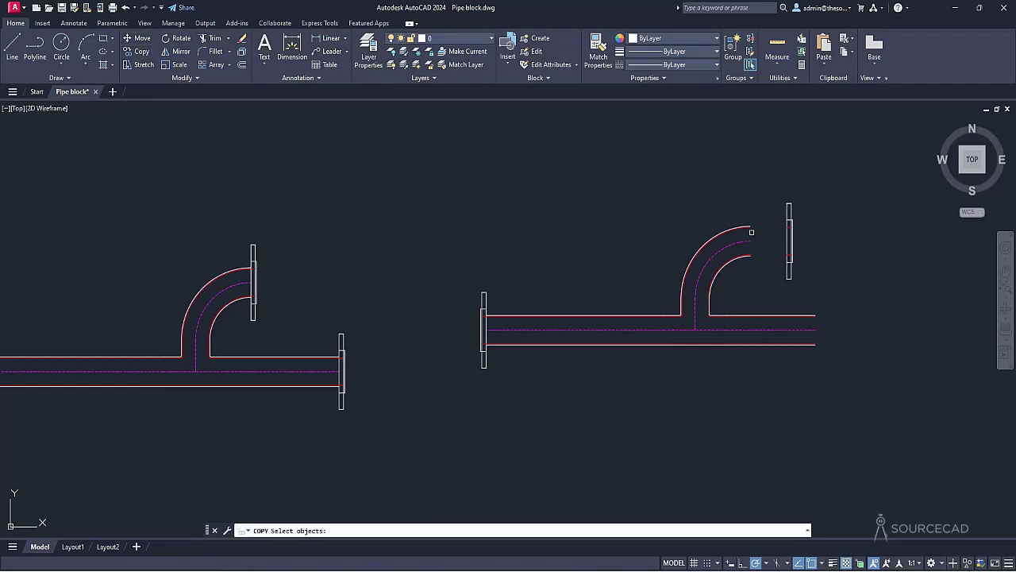
click(790, 234)
key(Return)
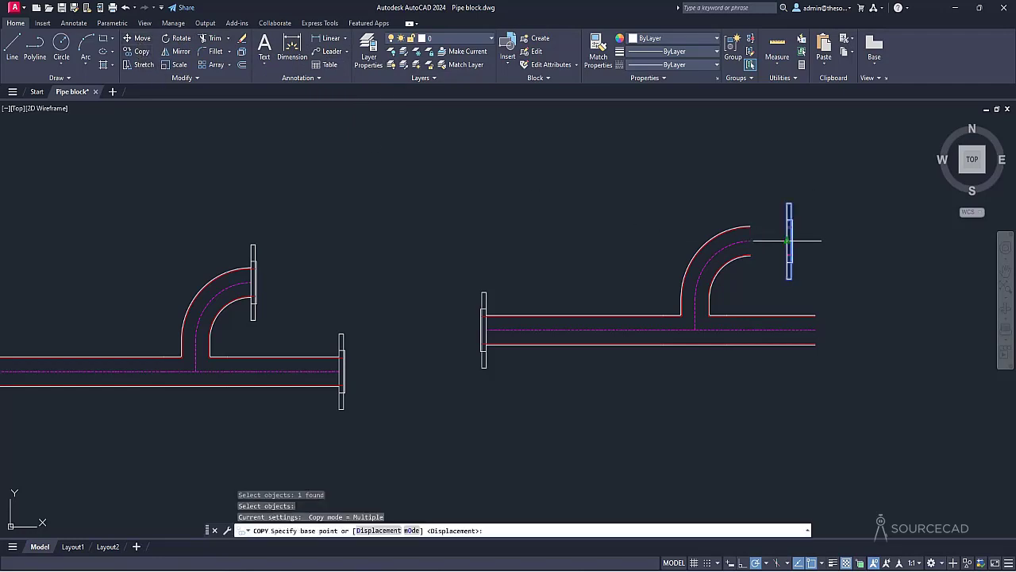
click(789, 239)
click(817, 329)
key(Escape)
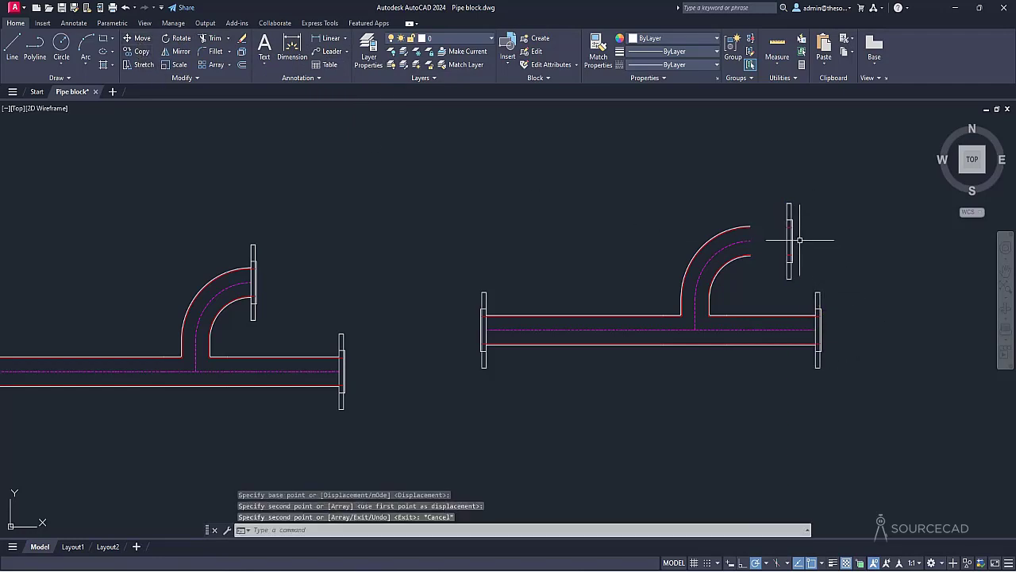
Move the first flange onto the elbow's open end and pan to frame both assemblies.
click(790, 242)
click(141, 38)
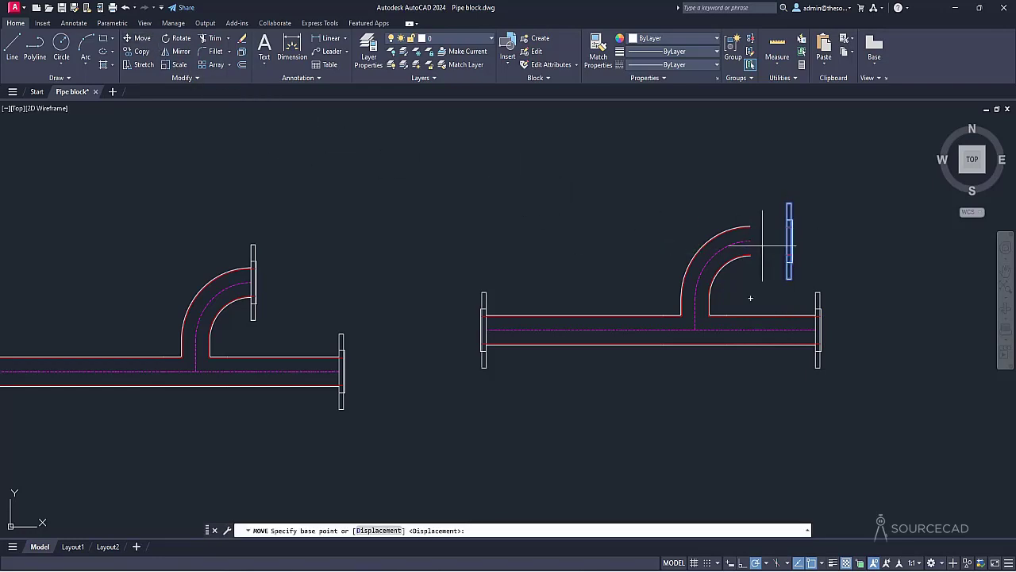
click(790, 241)
click(751, 239)
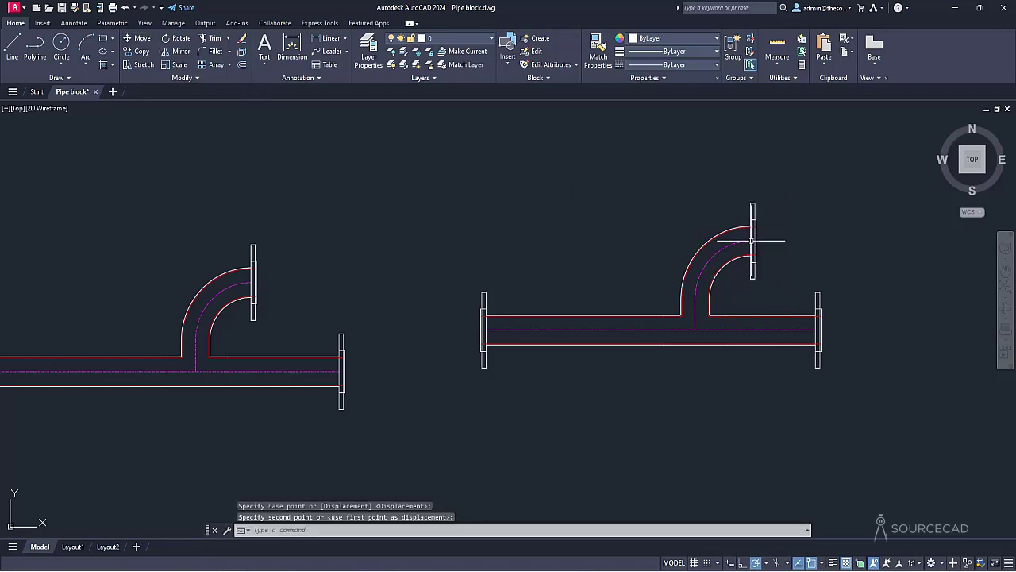
middle_drag(456, 433, 552, 418)
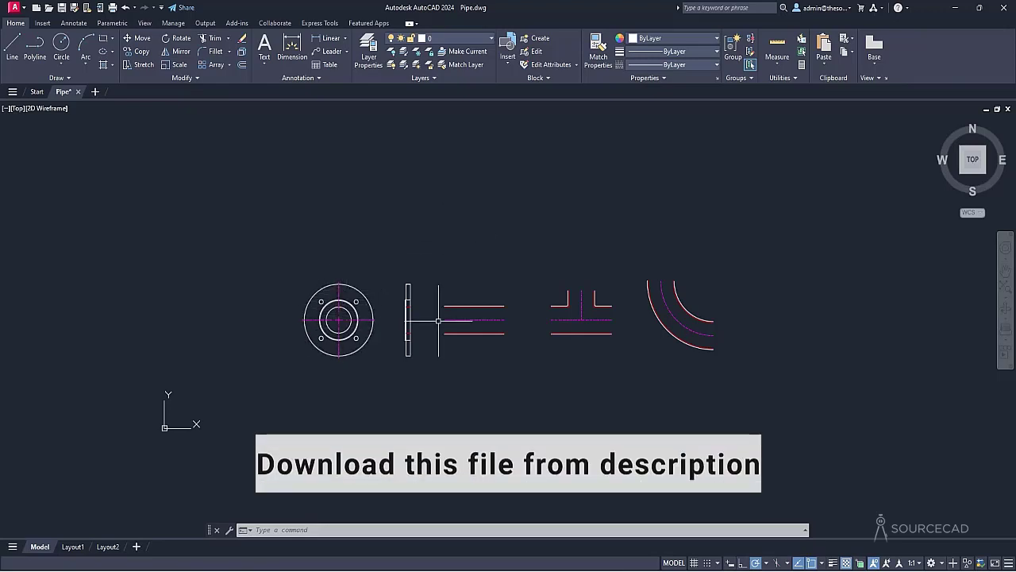
Start a block definition named 'Pipe Block' with its base point at the flange centre.
click(507, 63)
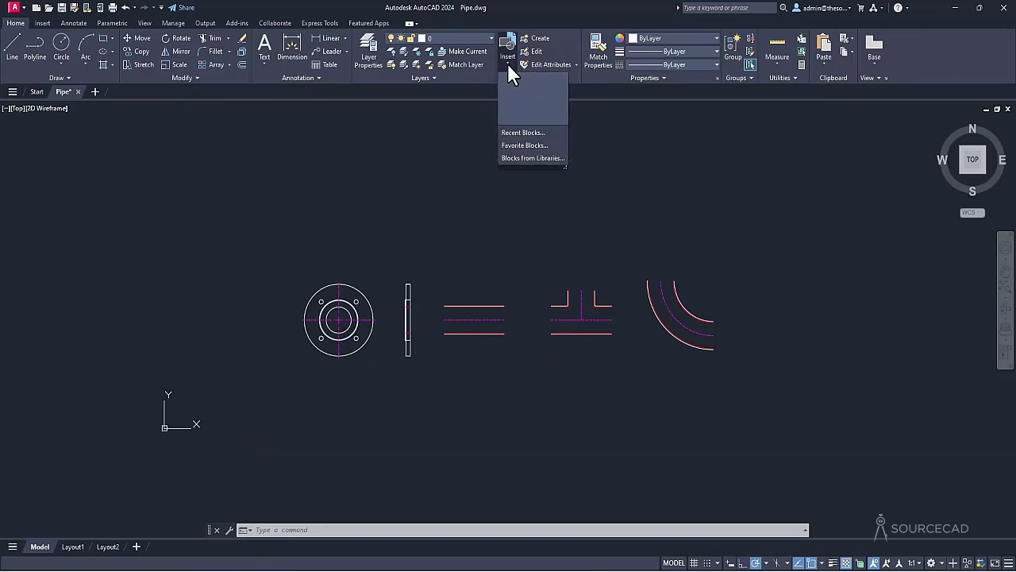
click(508, 66)
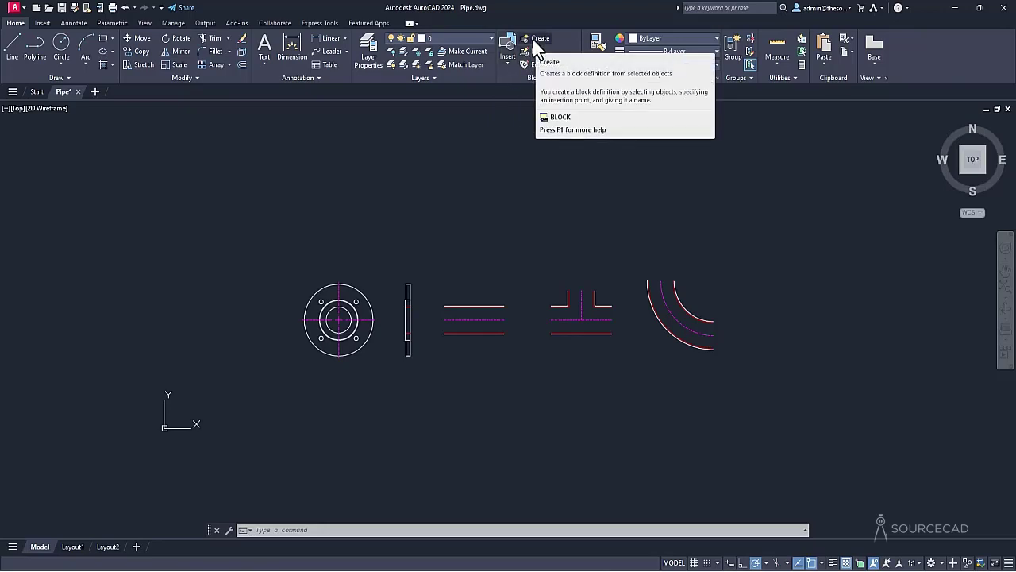
click(532, 38)
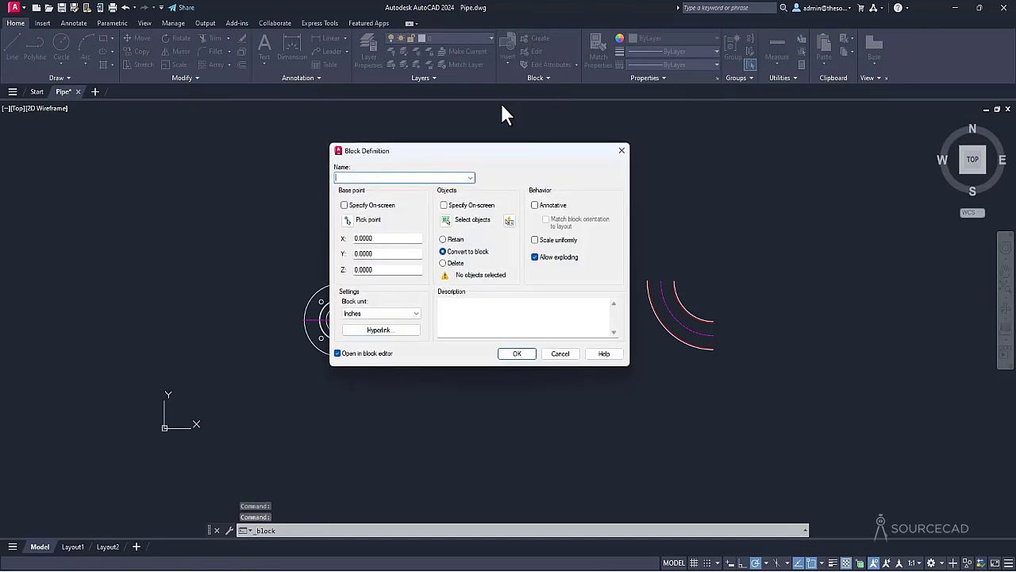
text(Pipe Block)
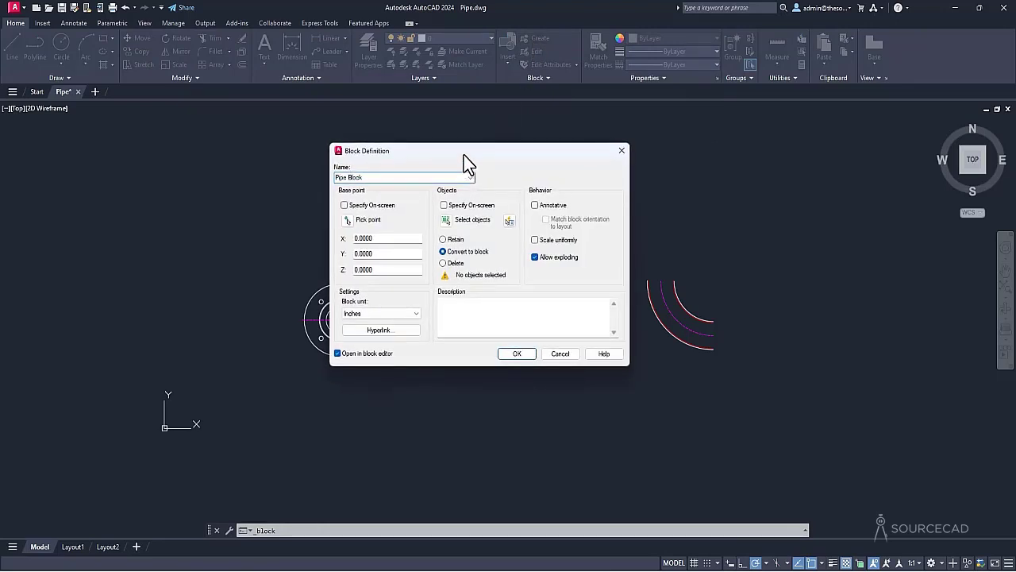
click(348, 220)
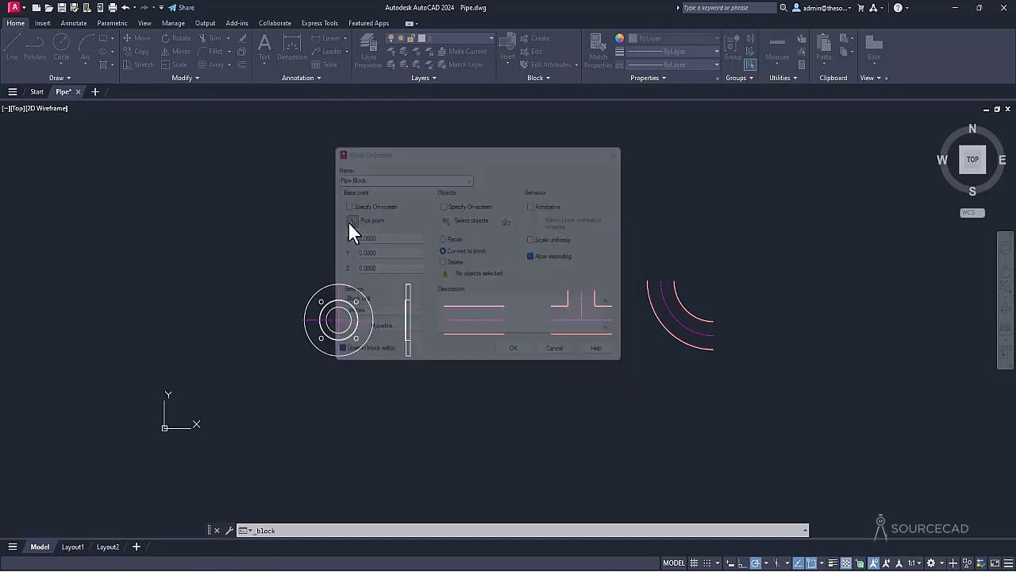
click(339, 320)
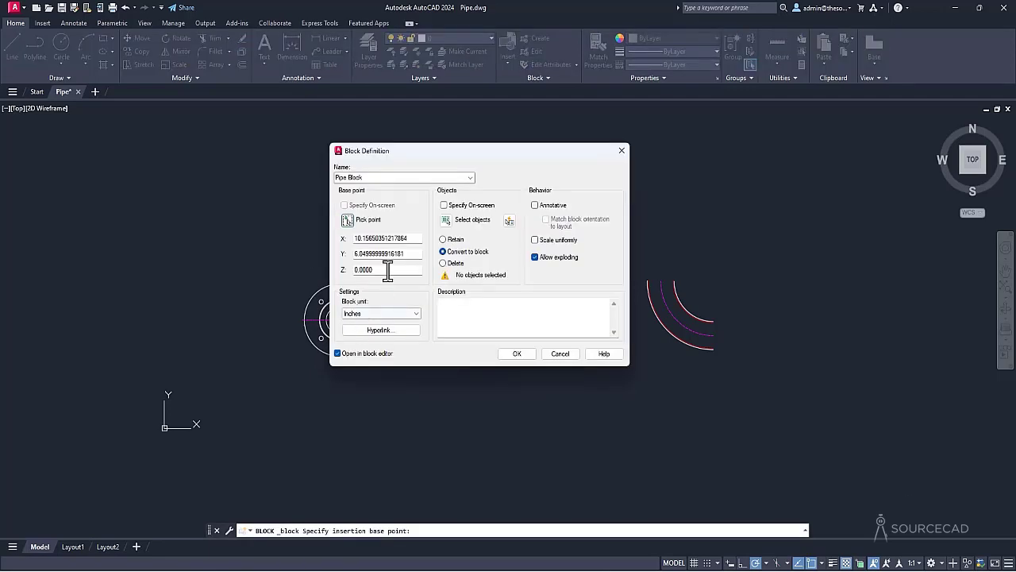
Window-select all 45 pipe part objects and create the block, opening it in the Block Editor.
click(448, 223)
click(734, 382)
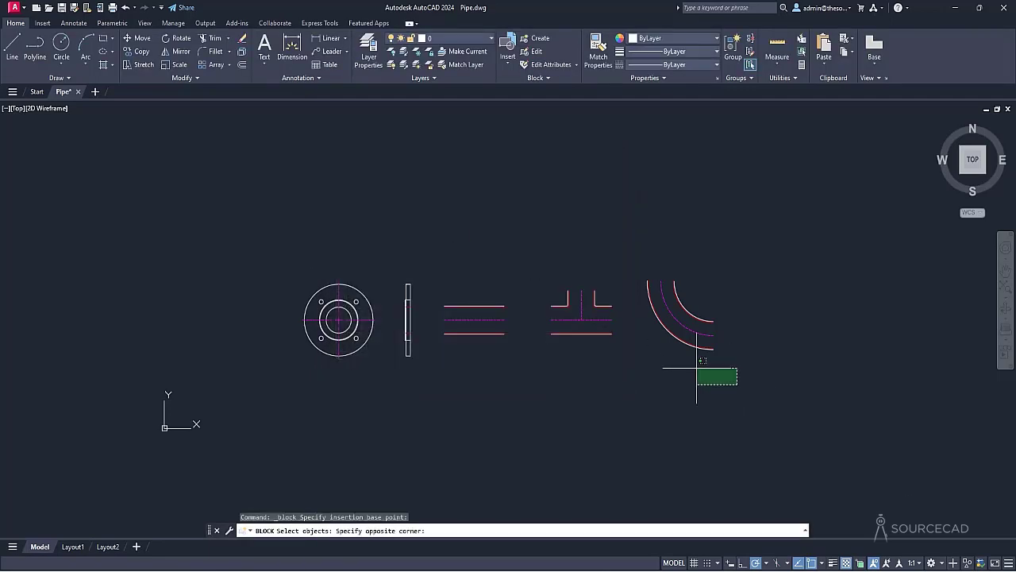
click(245, 246)
key(Return)
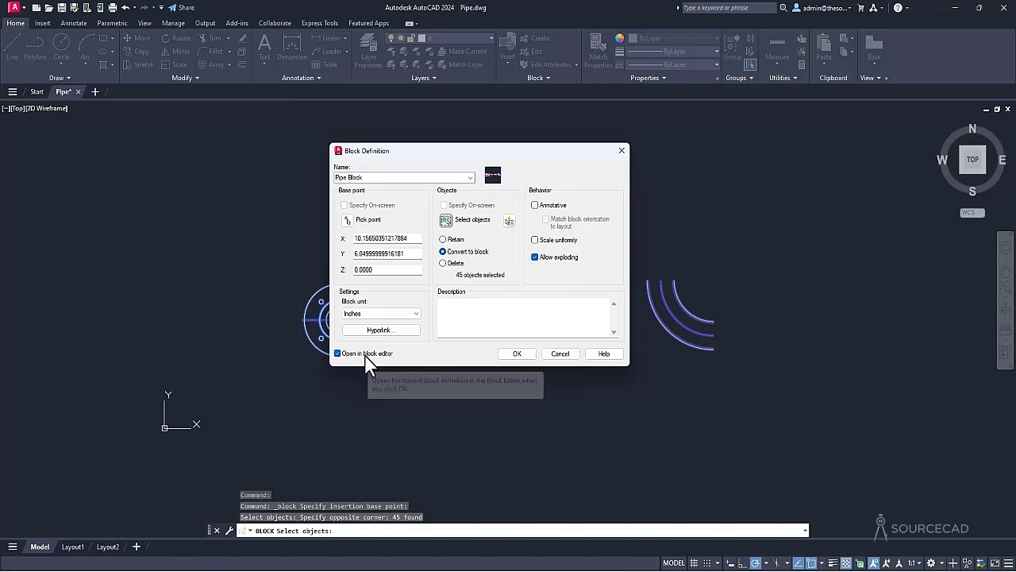
click(517, 353)
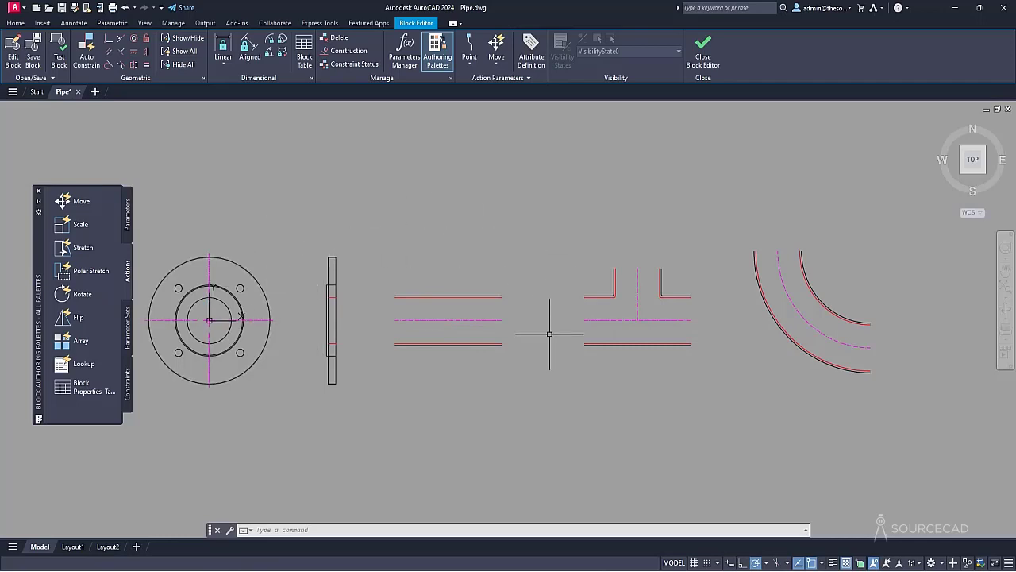
Group the 9 objects of the flange top view with GROUP and check the result.
text(group)
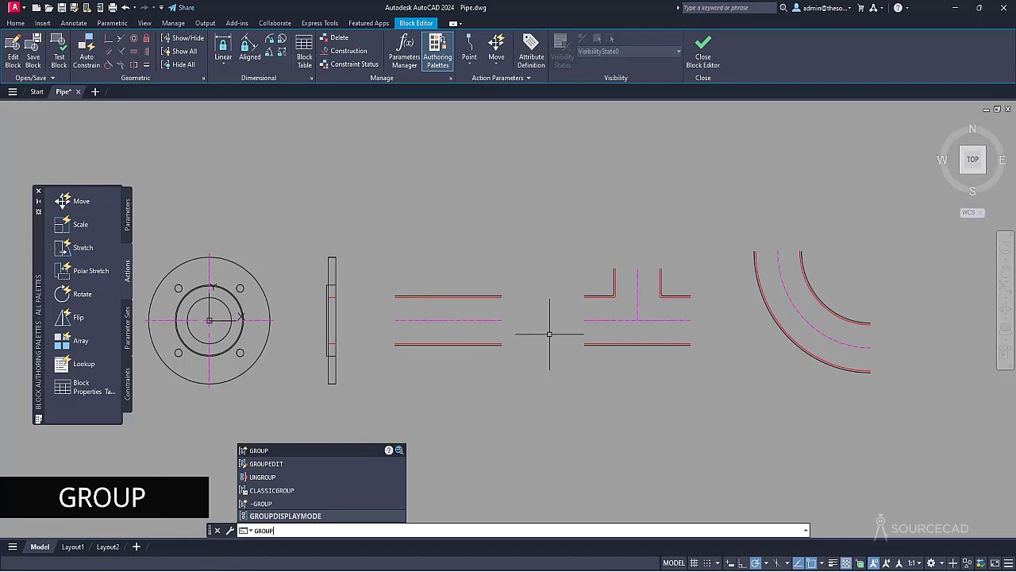
key(Return)
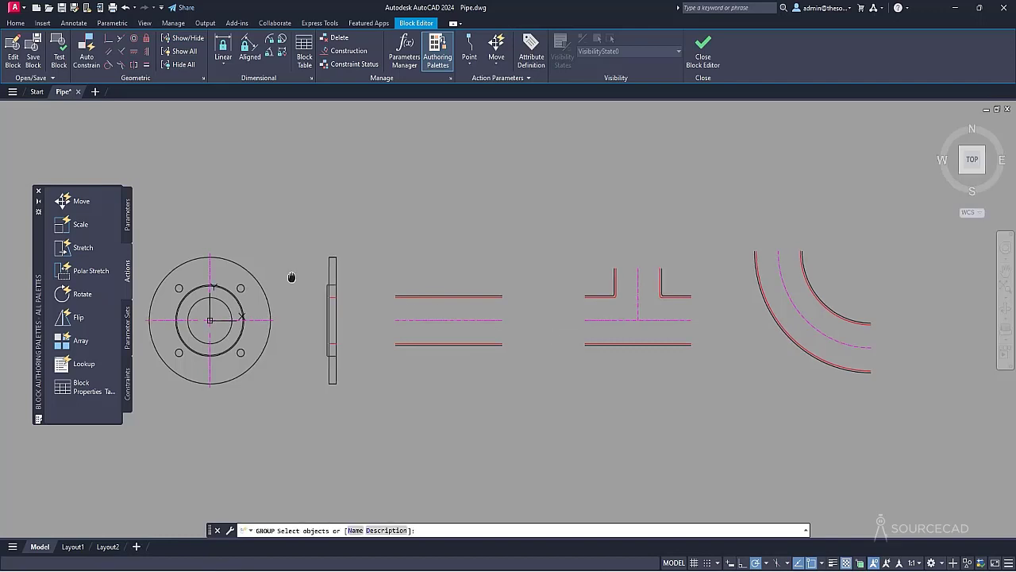
middle_drag(291, 277, 330, 271)
click(168, 232)
click(329, 389)
key(Return)
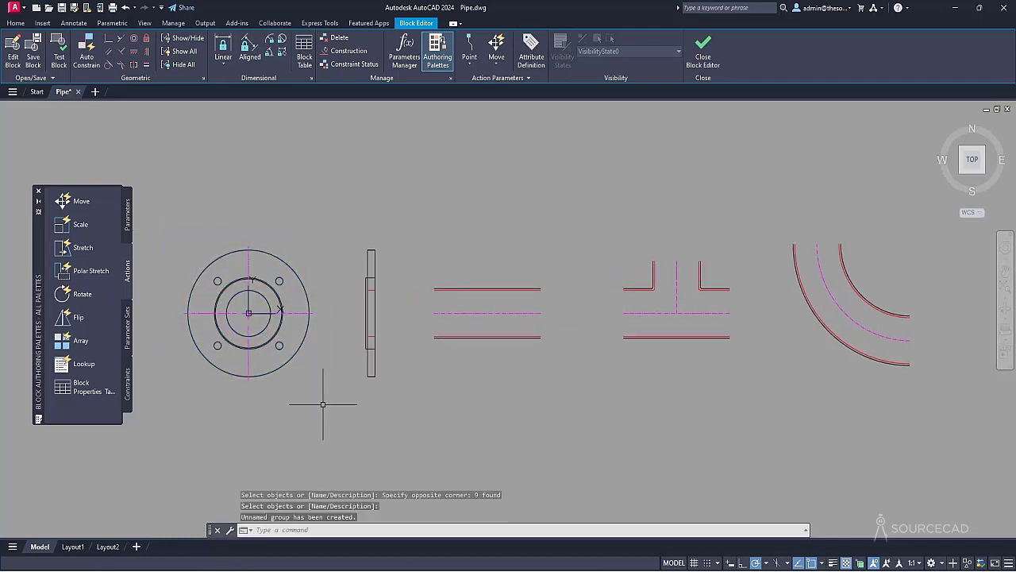
click(305, 343)
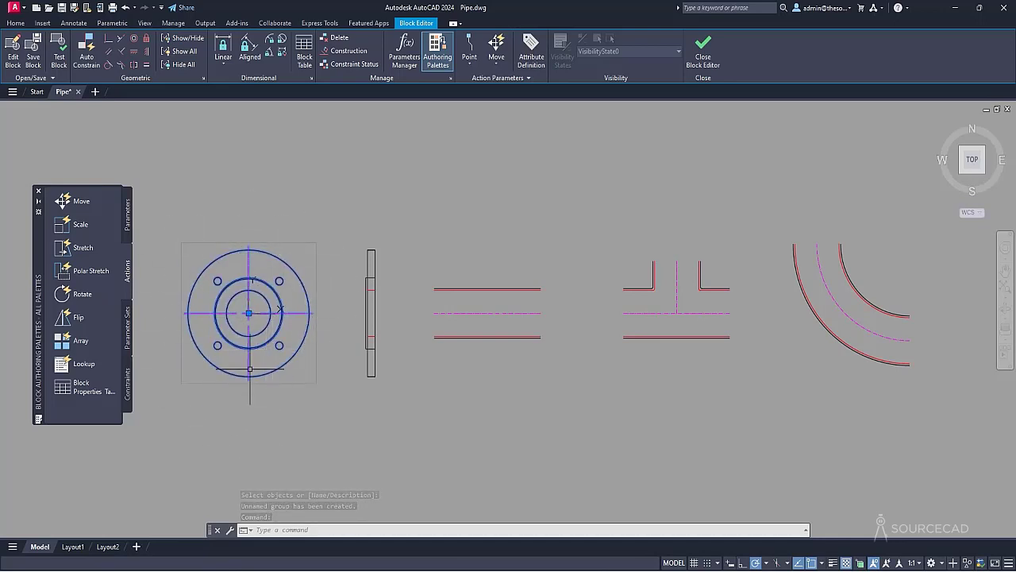
key(Escape)
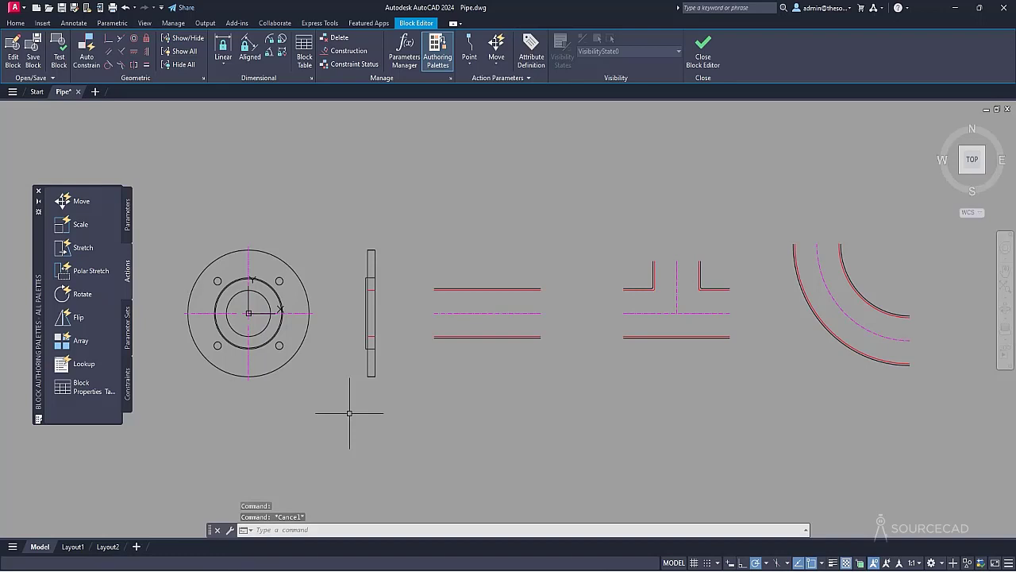
Group the flange side view objects into their own group.
text(g)
key(Return)
click(340, 226)
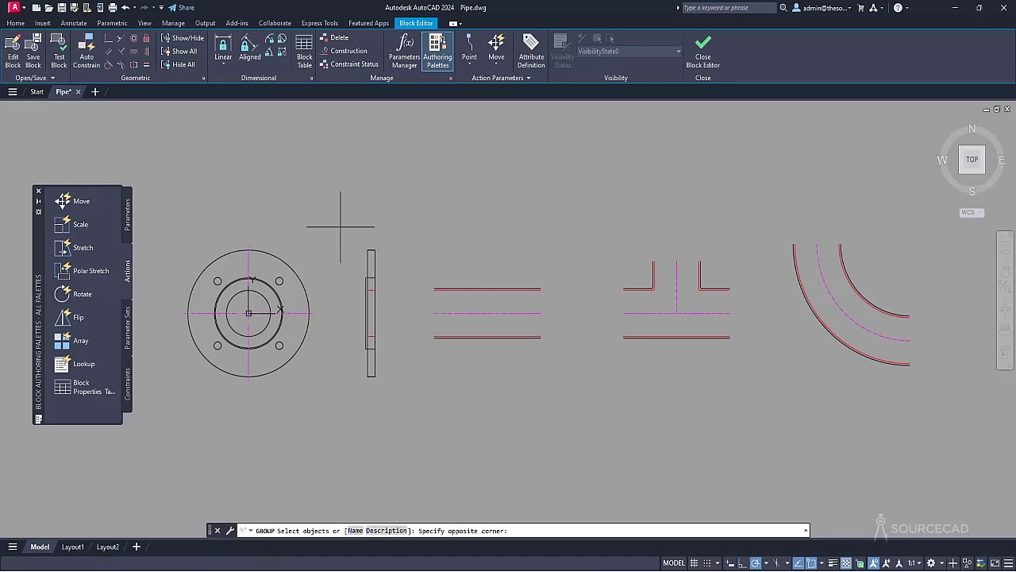
click(436, 477)
key(Return)
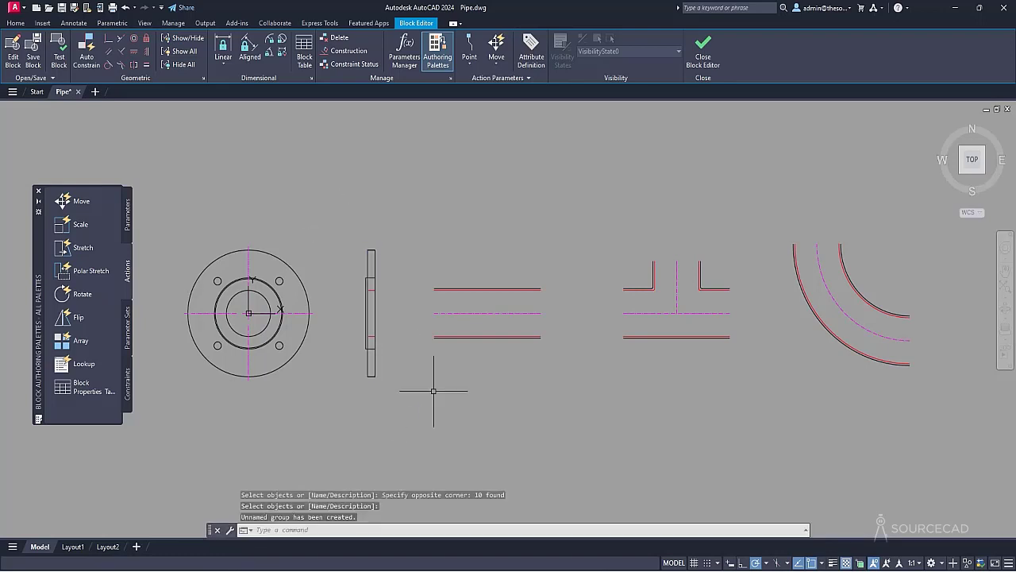
Make separate groups for the straight pipe lines and the tee piece lines.
key(Return)
click(417, 266)
click(565, 359)
key(Return)
middle_drag(567, 363, 494, 365)
key(Return)
click(516, 261)
click(665, 390)
key(Return)
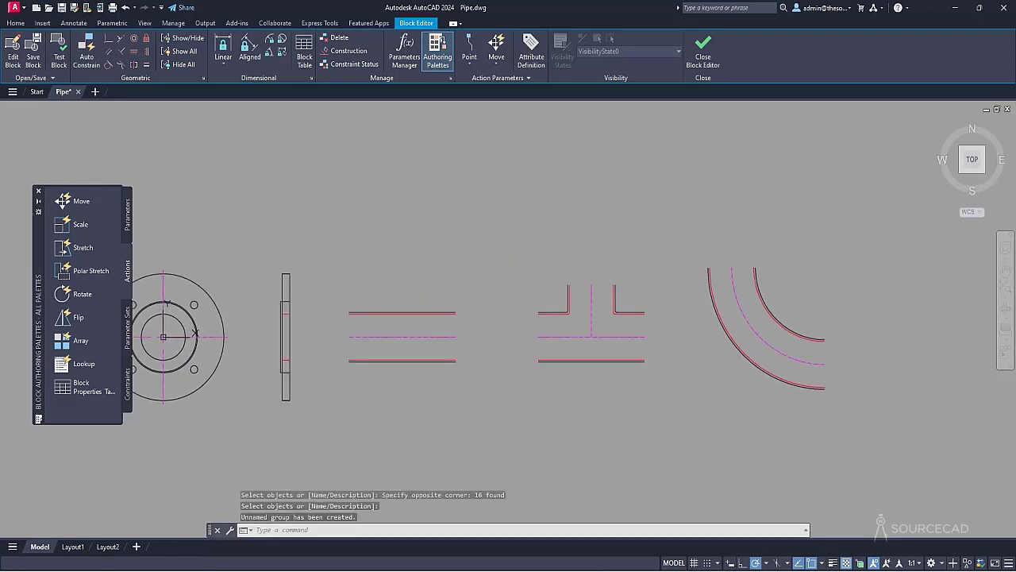
Group the elbow lines and confirm the elbow now selects as one group.
key(Return)
click(684, 259)
click(863, 417)
key(Return)
mouse_move(863, 417)
middle_down()
mouse_move(880, 415)
mouse_move(850, 402)
middle_up()
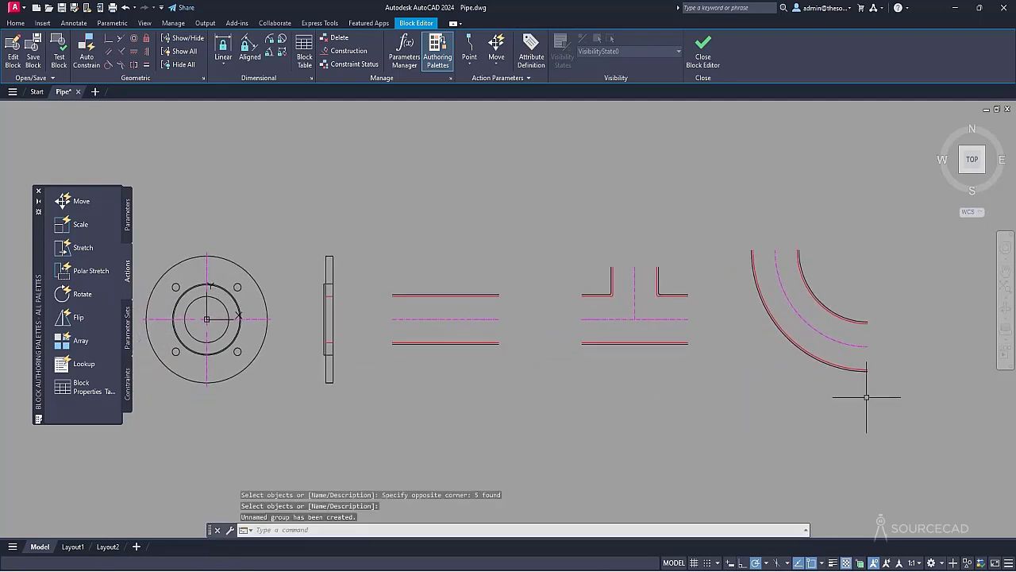
click(802, 350)
key(Escape)
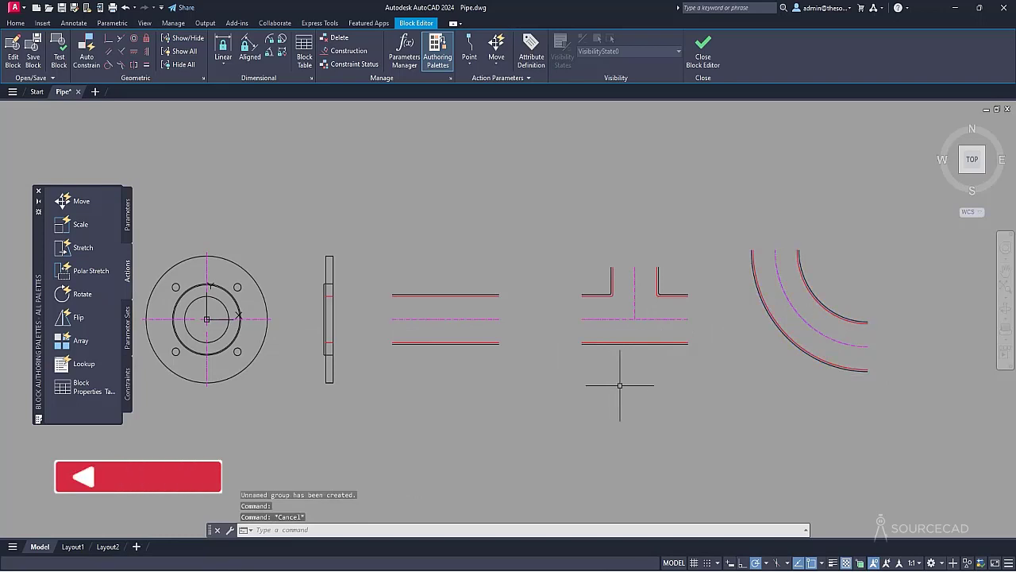
middle_drag(613, 386, 638, 383)
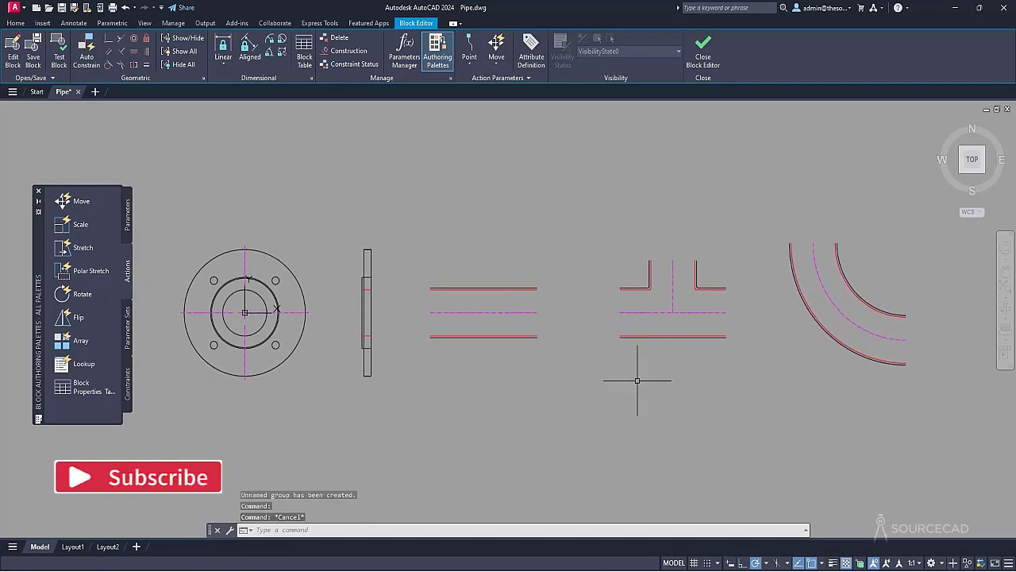
Move the flange side view and the straight pipe onto the flange centre point.
click(16, 24)
click(142, 38)
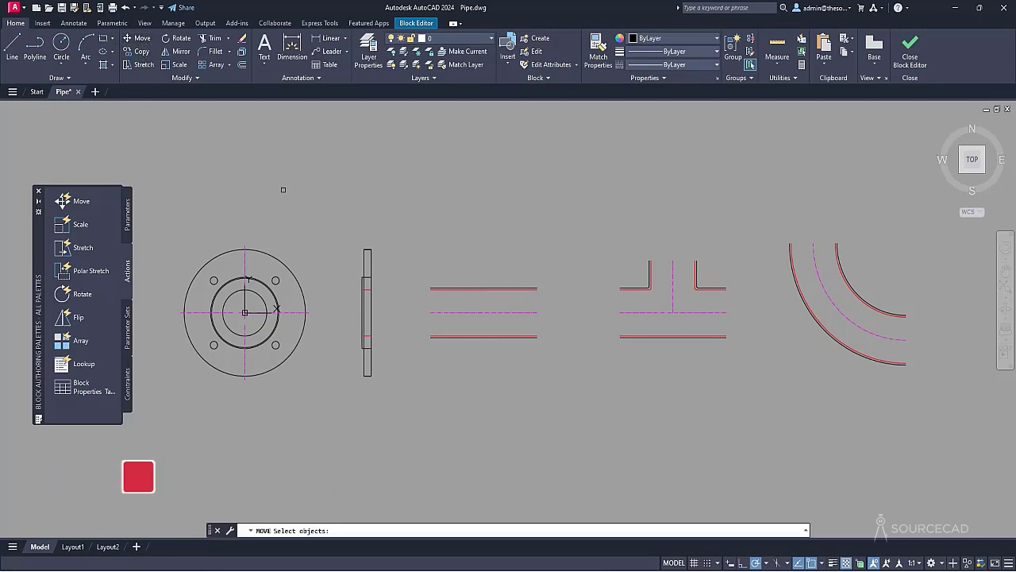
click(365, 269)
key(Return)
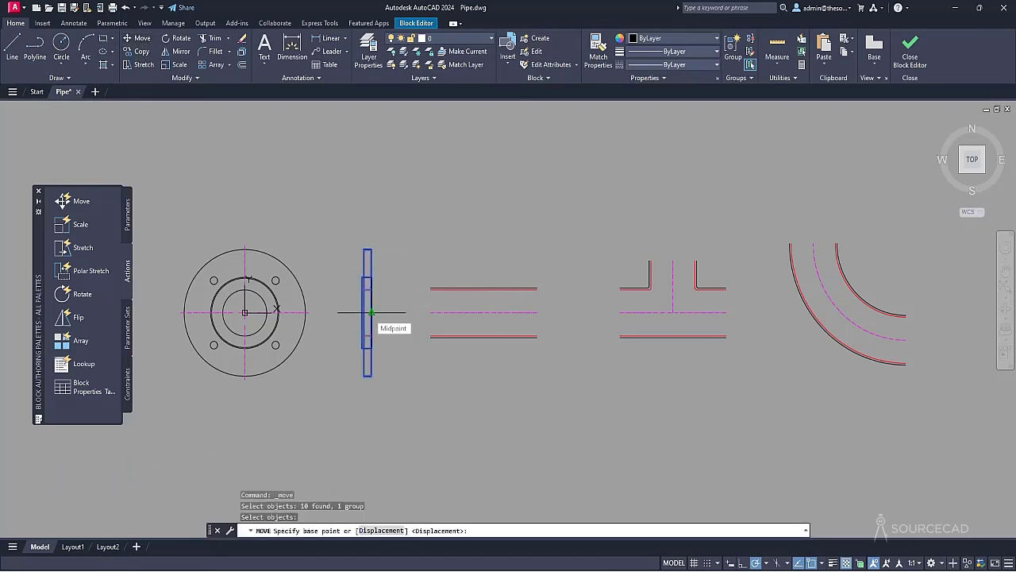
click(371, 312)
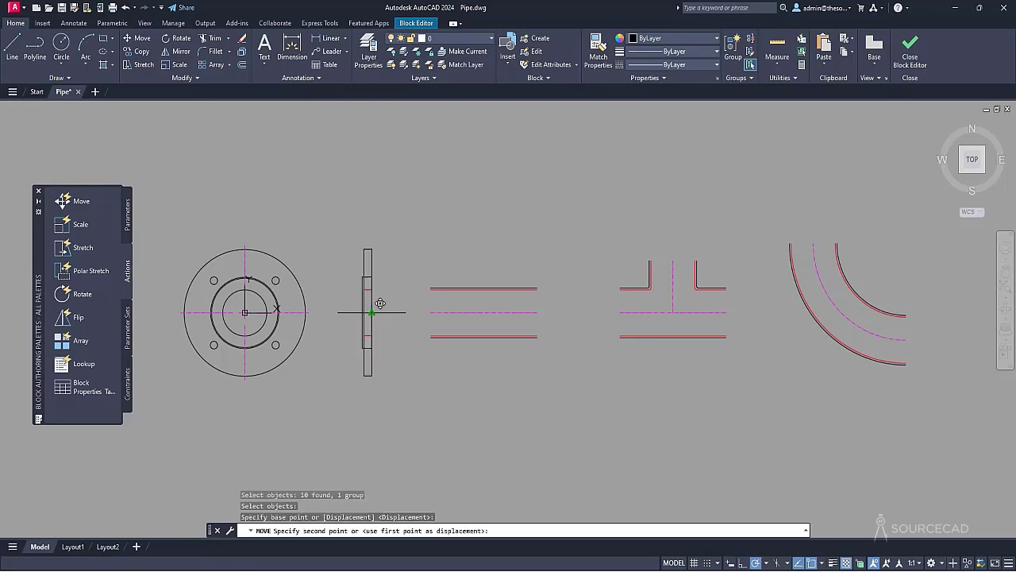
click(245, 312)
click(470, 312)
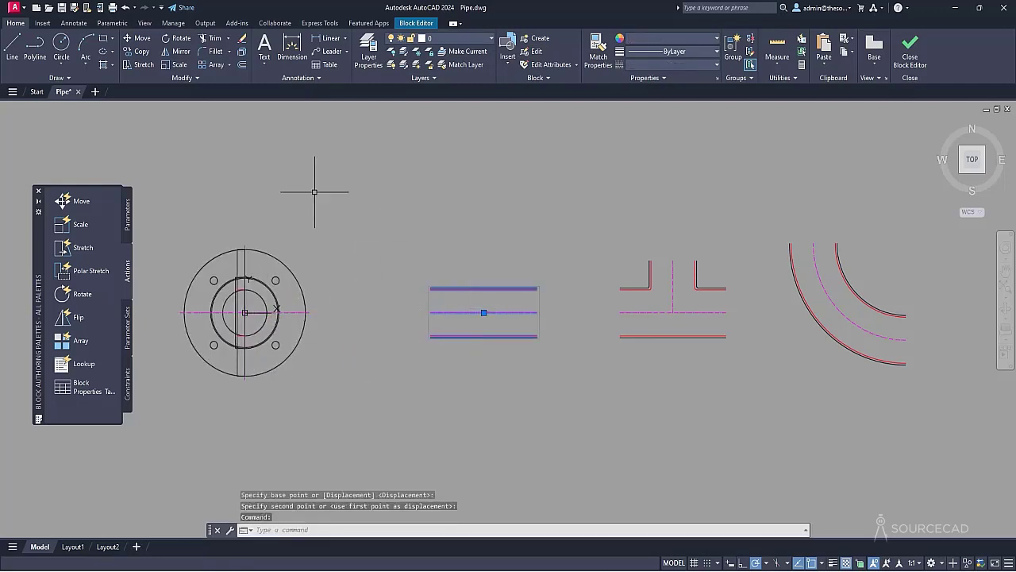
click(129, 39)
click(484, 312)
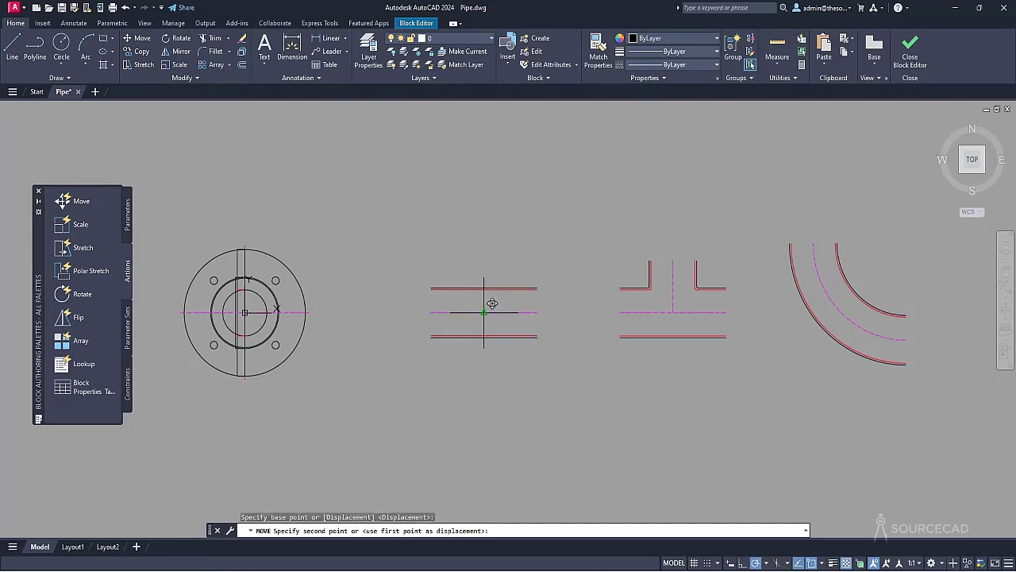
click(245, 312)
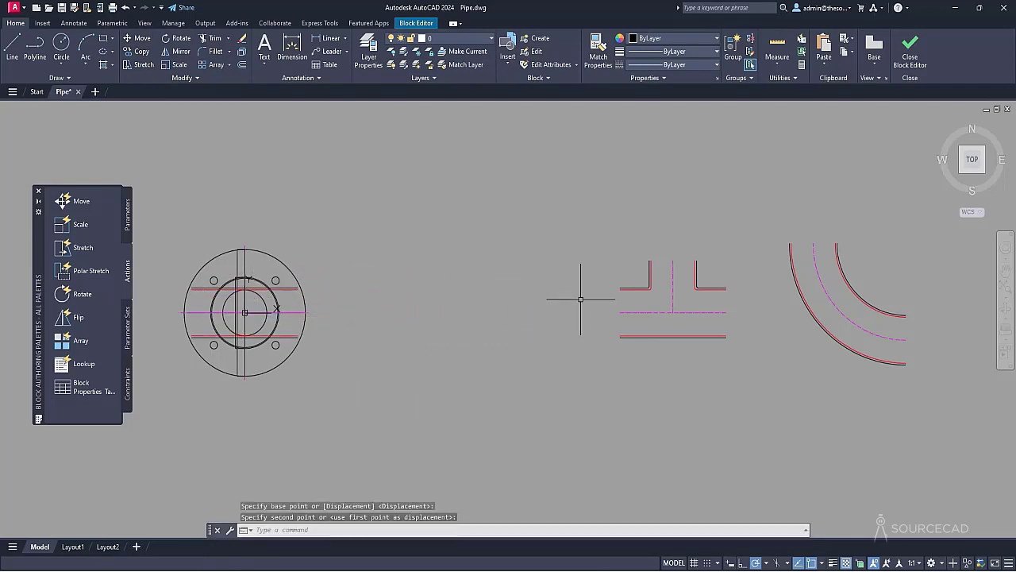
Move the tee and the elbow onto the same flange centre point.
click(642, 288)
click(138, 40)
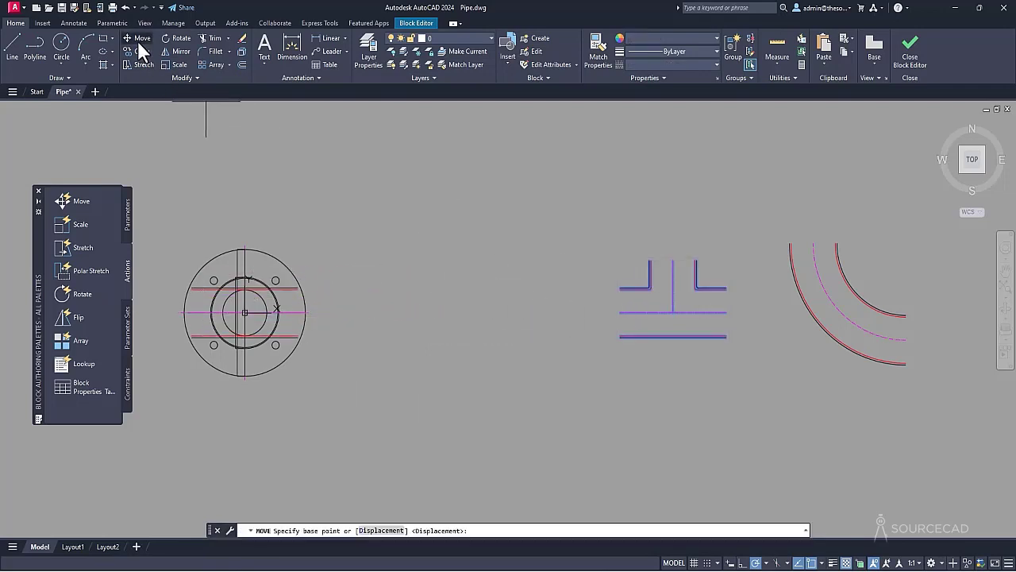
click(673, 312)
click(244, 312)
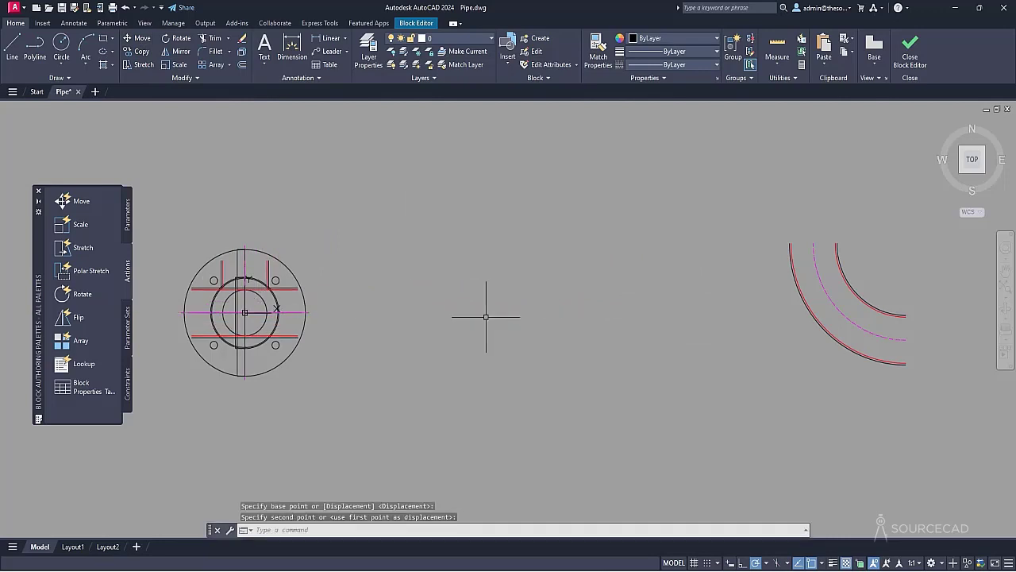
click(809, 304)
click(141, 40)
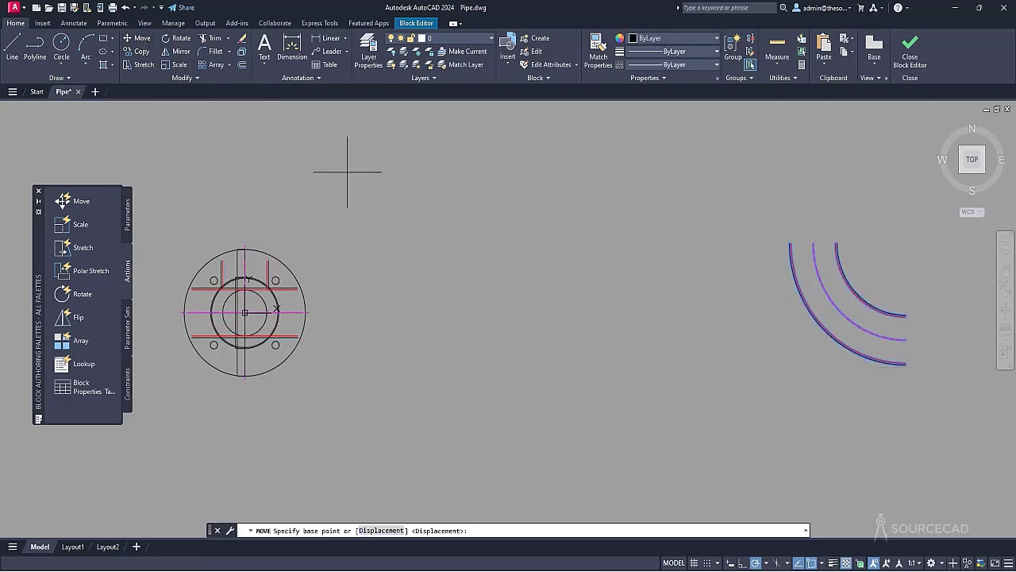
click(833, 312)
click(244, 312)
middle_drag(433, 332, 663, 342)
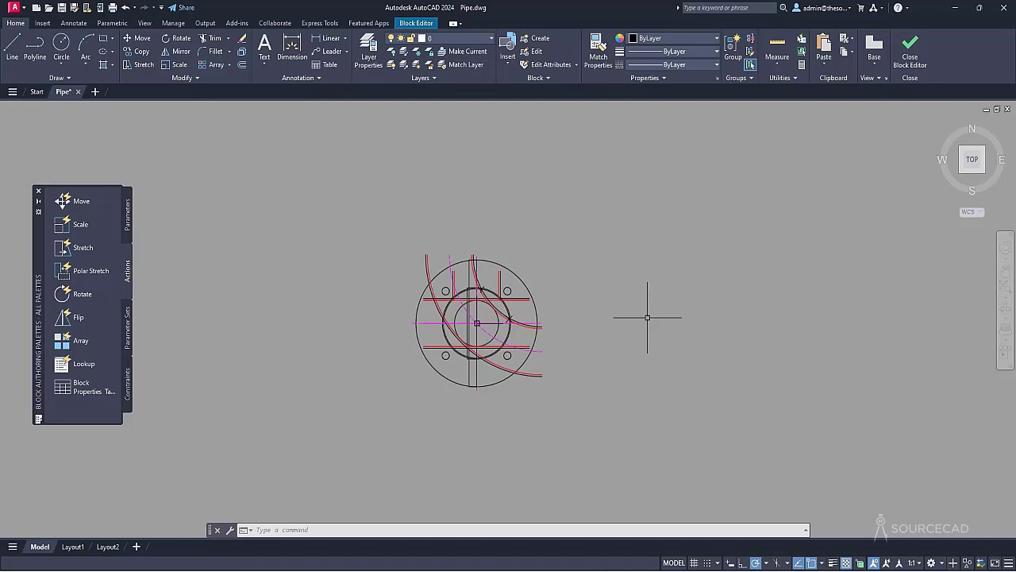
Place a Visibility parameter from the Parameters palette to the right of the stacked pieces.
click(416, 23)
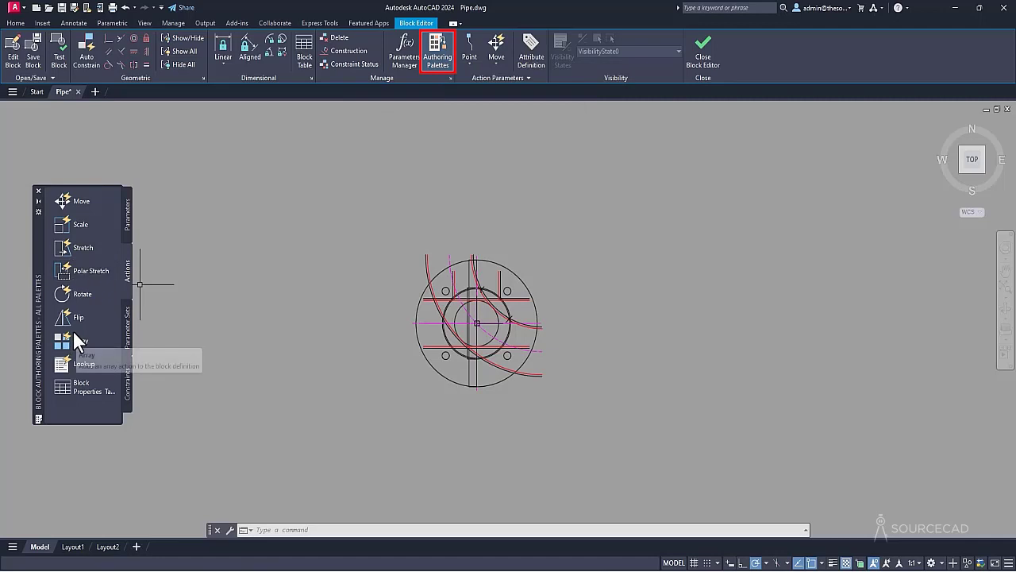
click(128, 213)
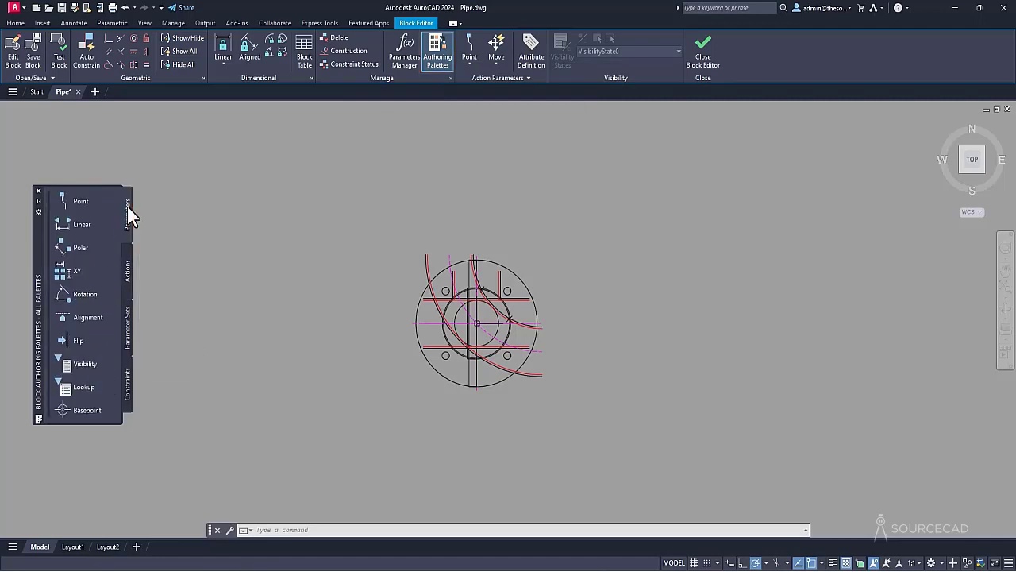
click(91, 364)
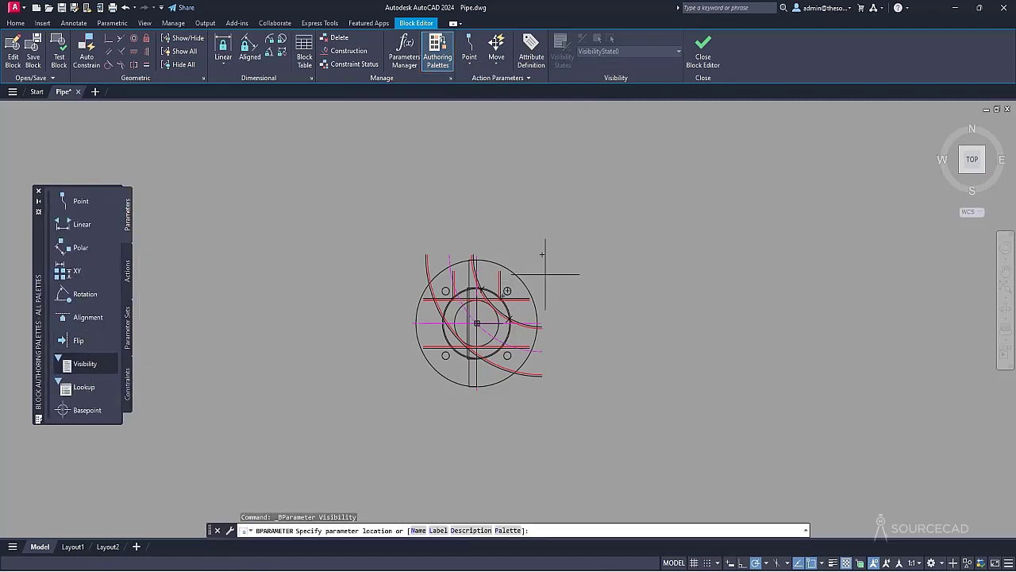
click(565, 258)
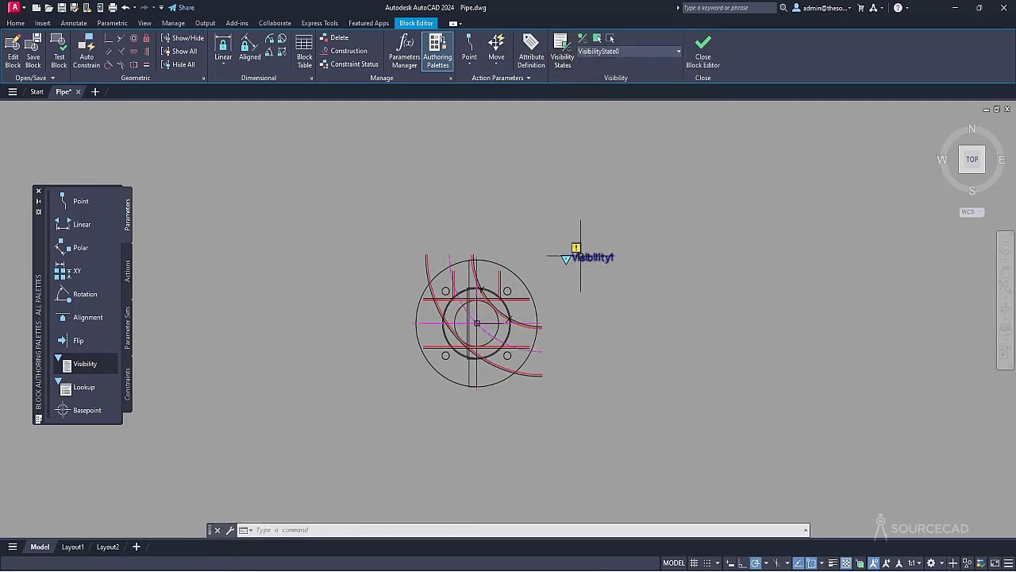
click(562, 56)
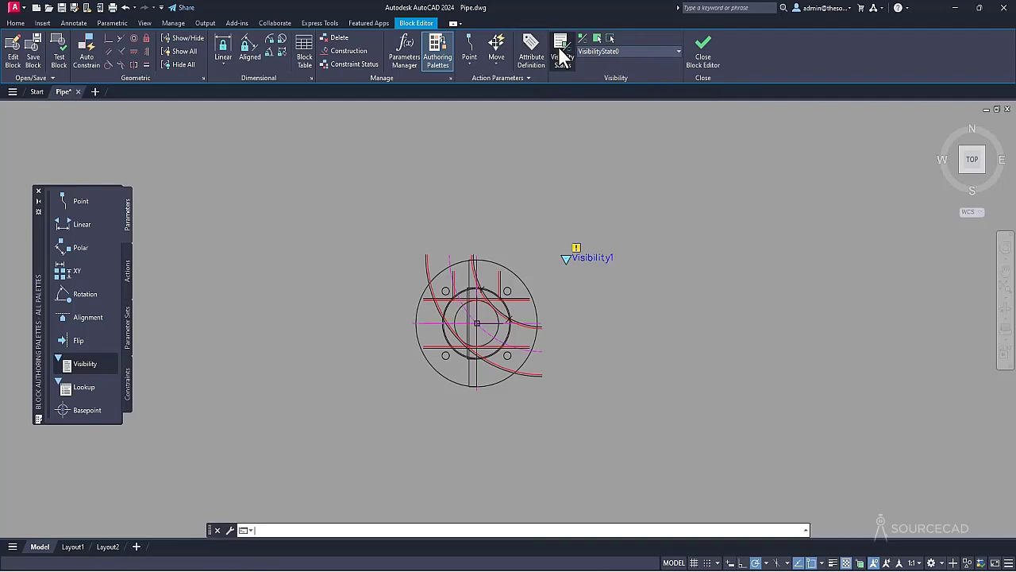
Rename VisibilityState0 to Flange Top and add a Flange Front state.
drag(451, 206, 784, 216)
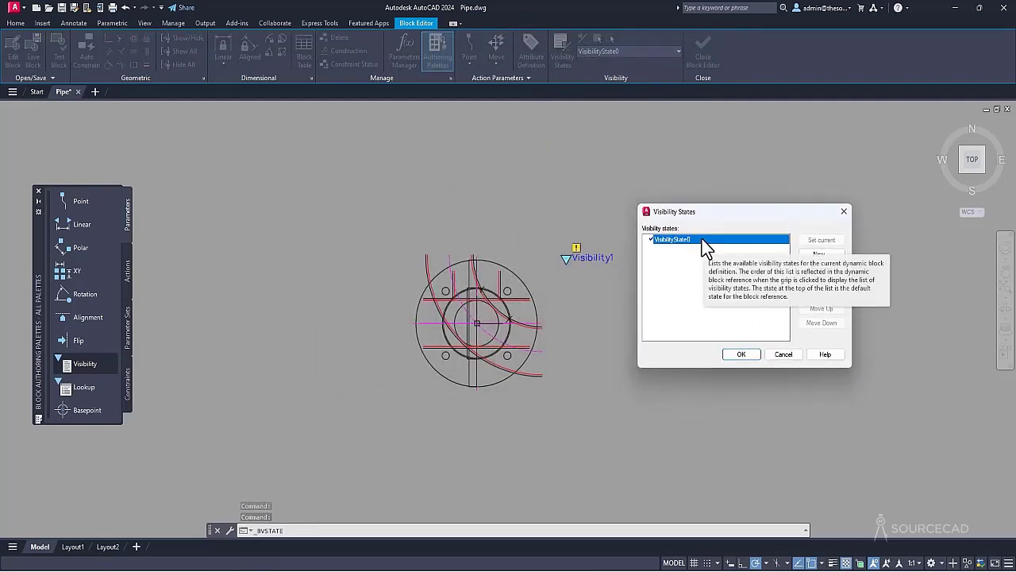
click(830, 270)
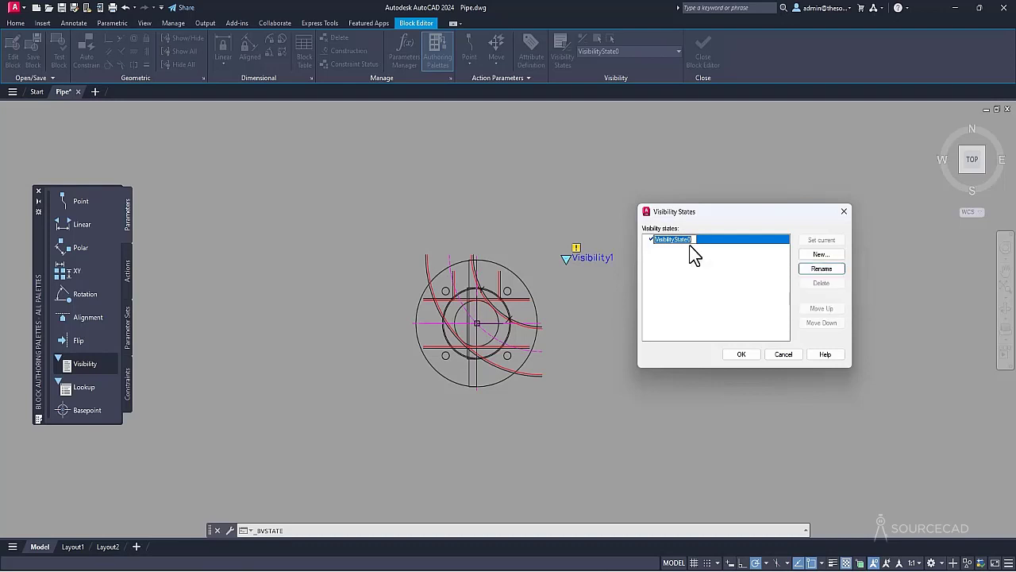
text(Range Top)
key(Return)
click(804, 254)
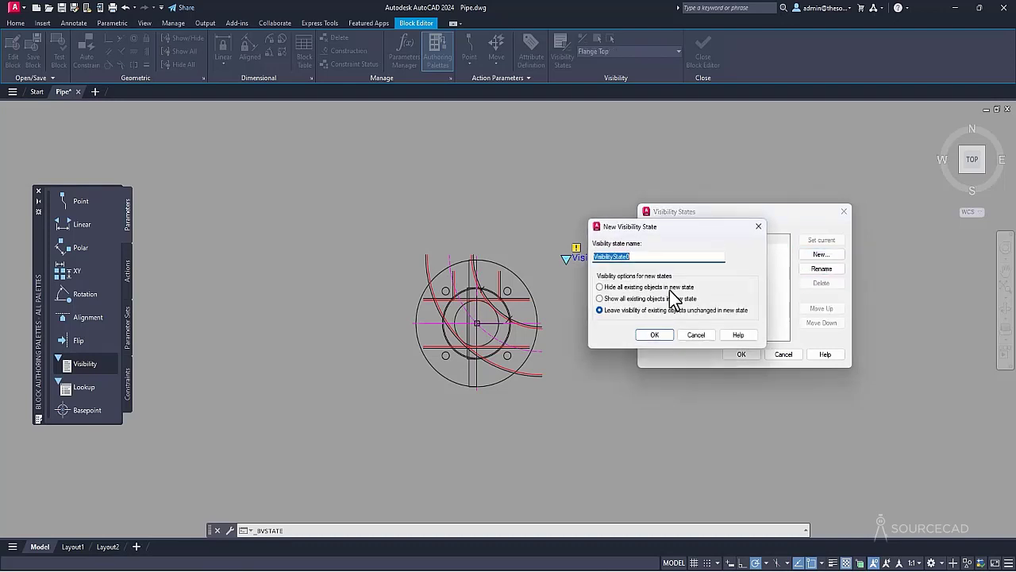
text(Flange F)
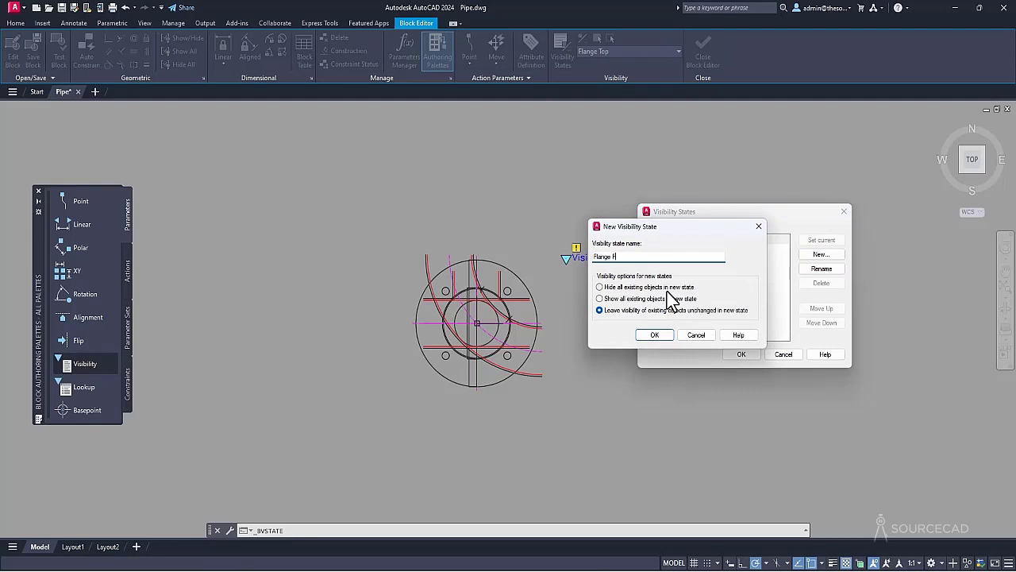
text(ront)
key(Return)
Add Pipe, T joint and Elbow joint visibility states and accept the list.
key(alt+n)
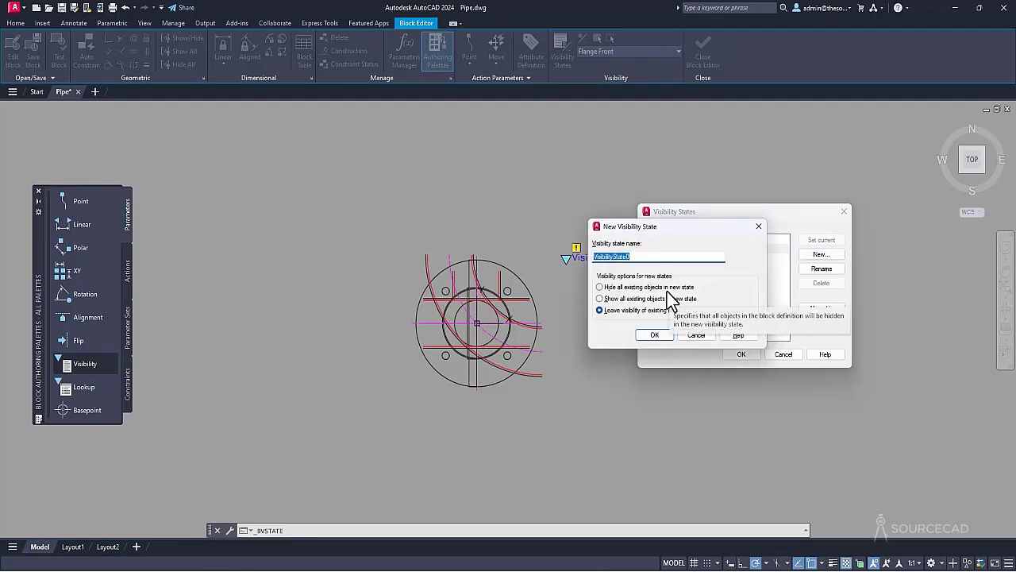
text(Pipe)
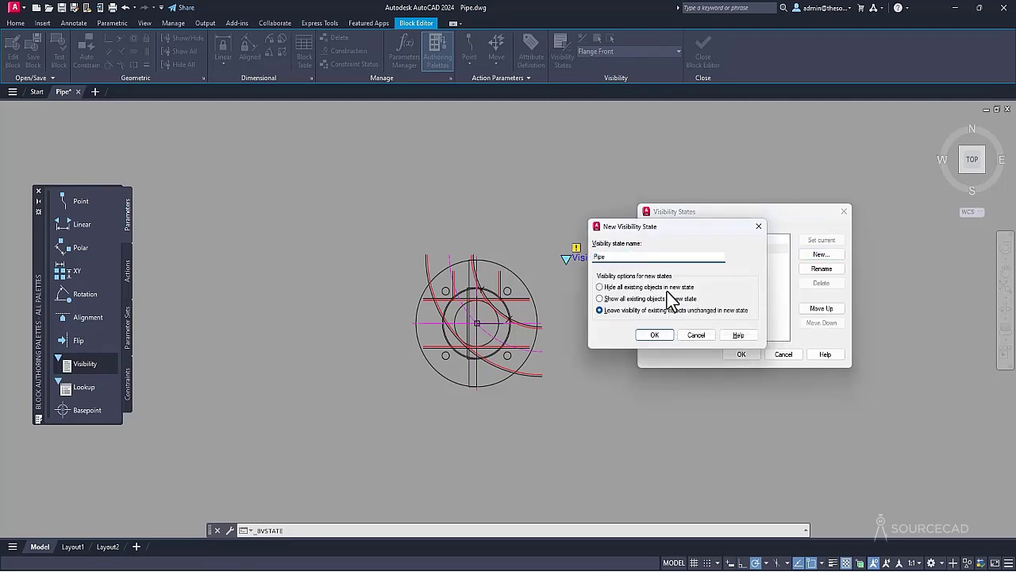
key(Return)
key(alt+n)
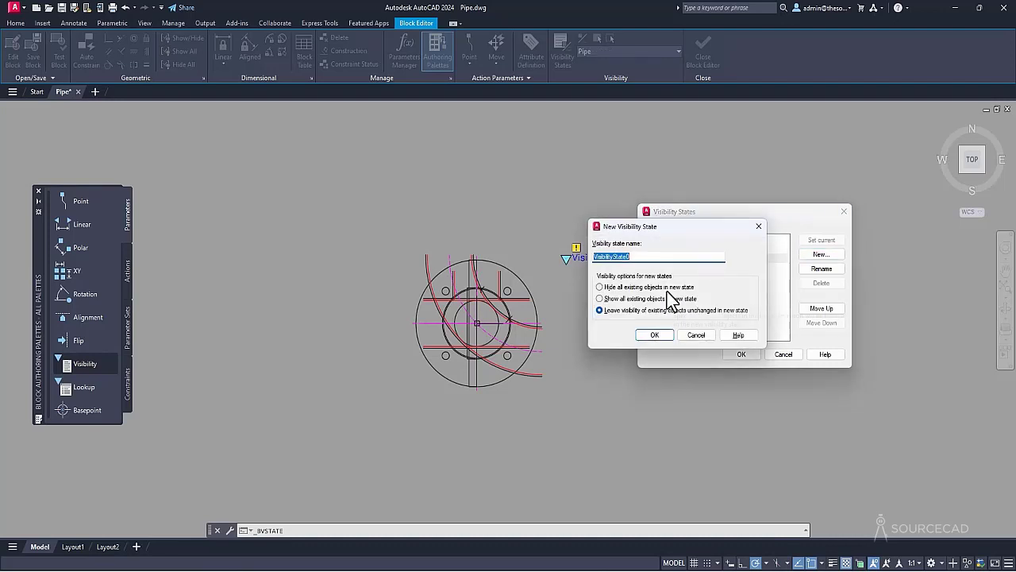
text(1)
text(joint)
key(Return)
key(alt+n)
text(Elbow)
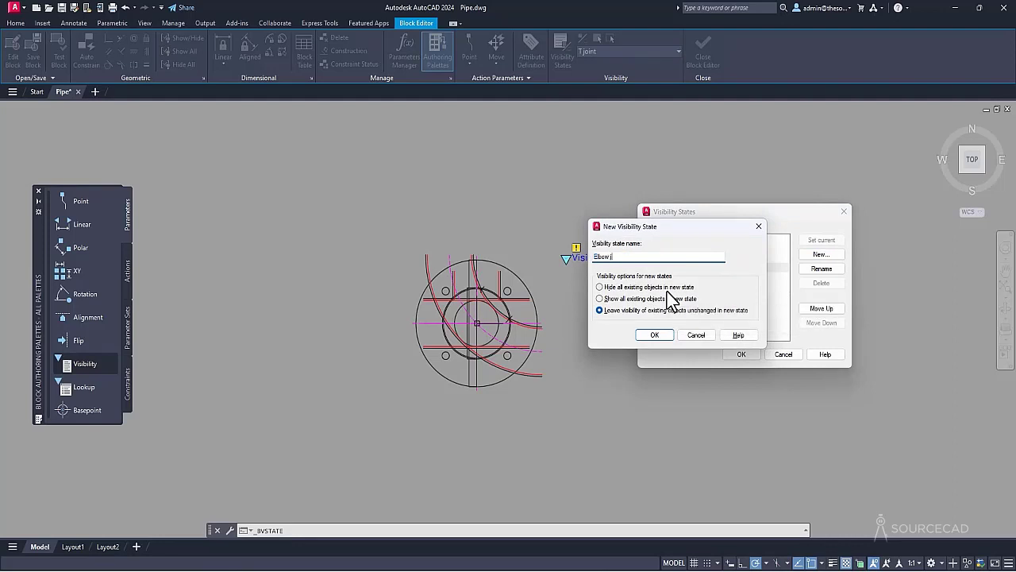
text( joint)
key(Return)
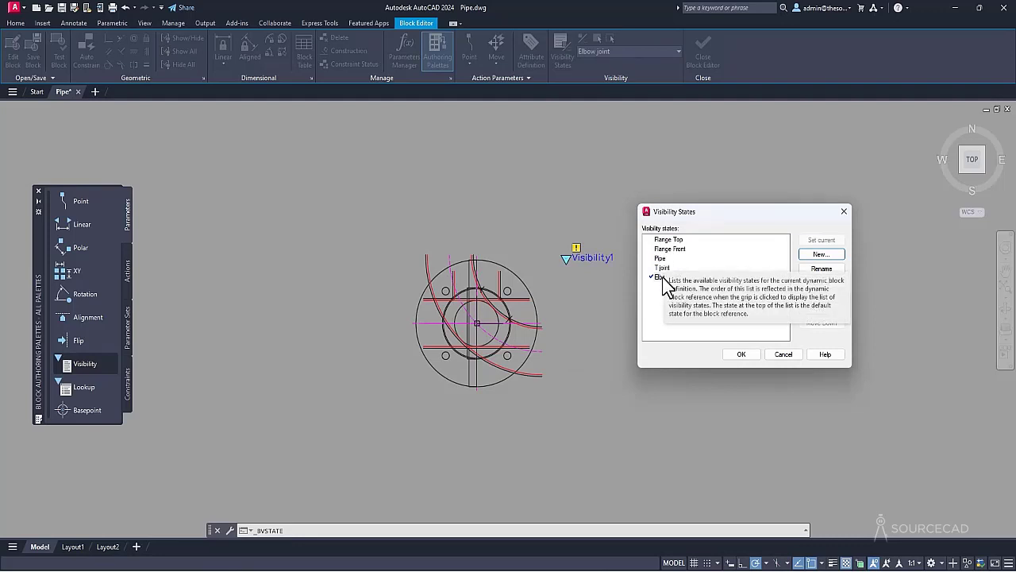
click(741, 354)
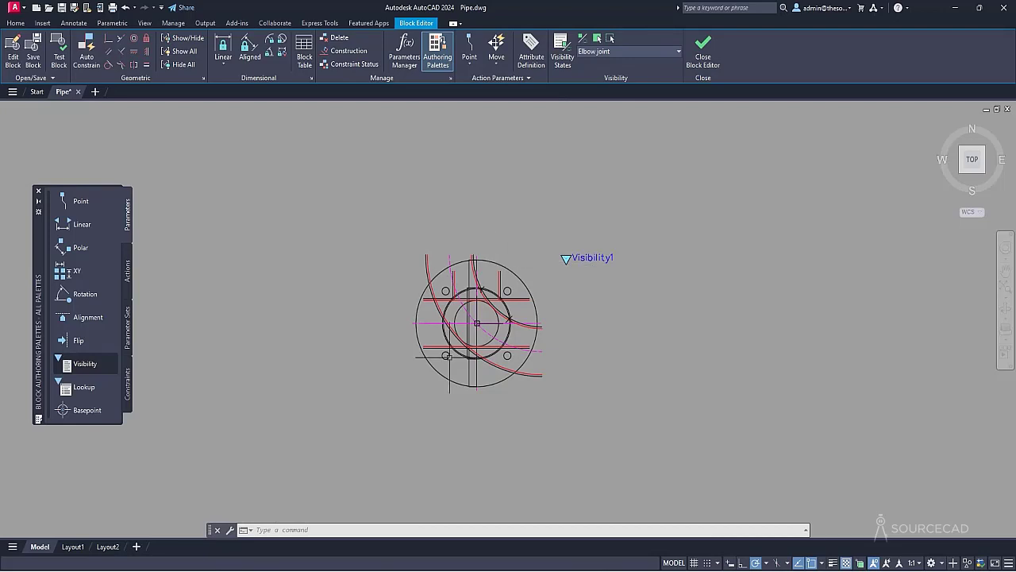
Switch the current visibility state to T joint, then to Flange Top.
mouse_move(509, 355)
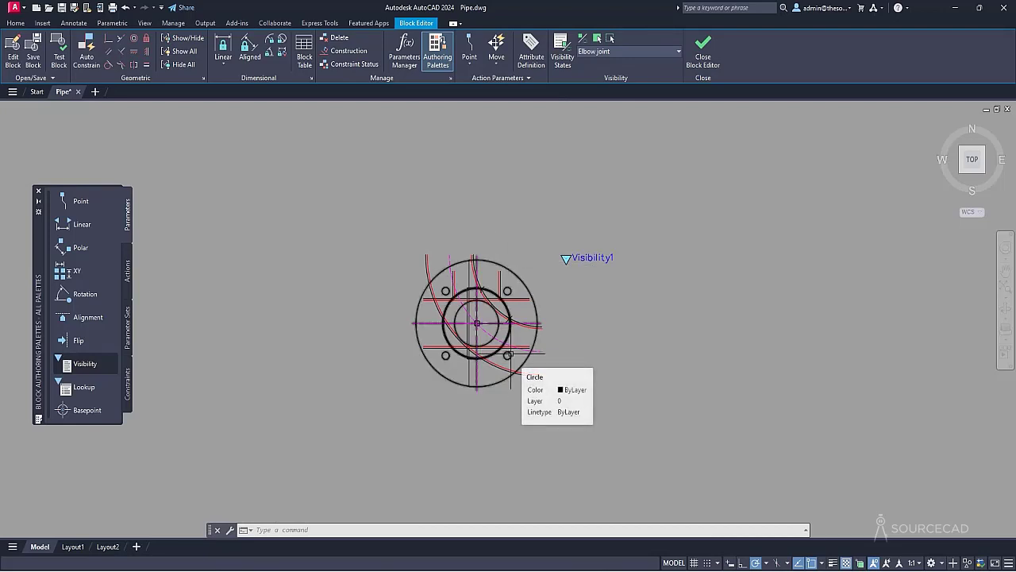
click(633, 50)
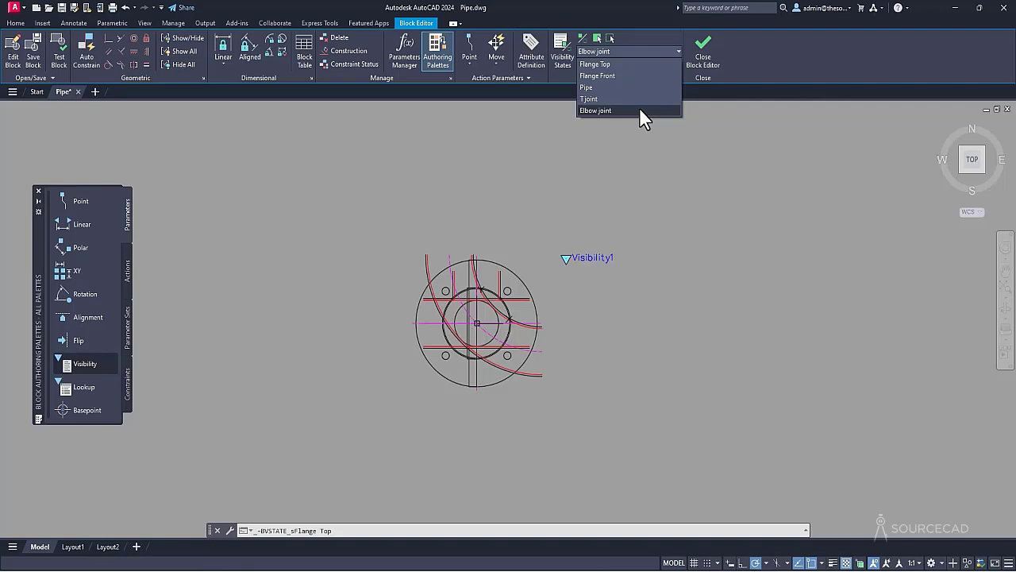
click(636, 99)
click(634, 49)
click(632, 63)
click(624, 50)
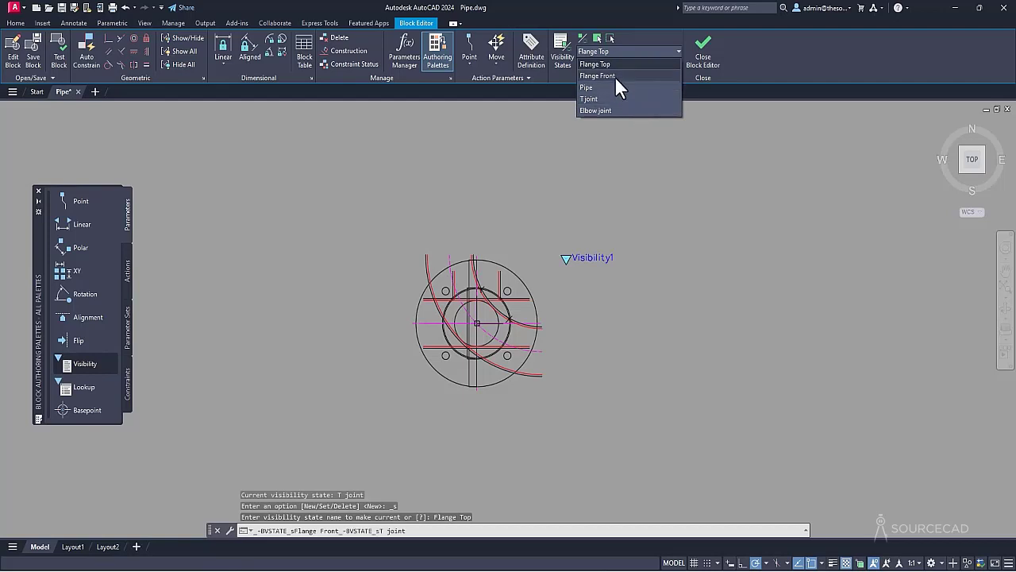
click(621, 65)
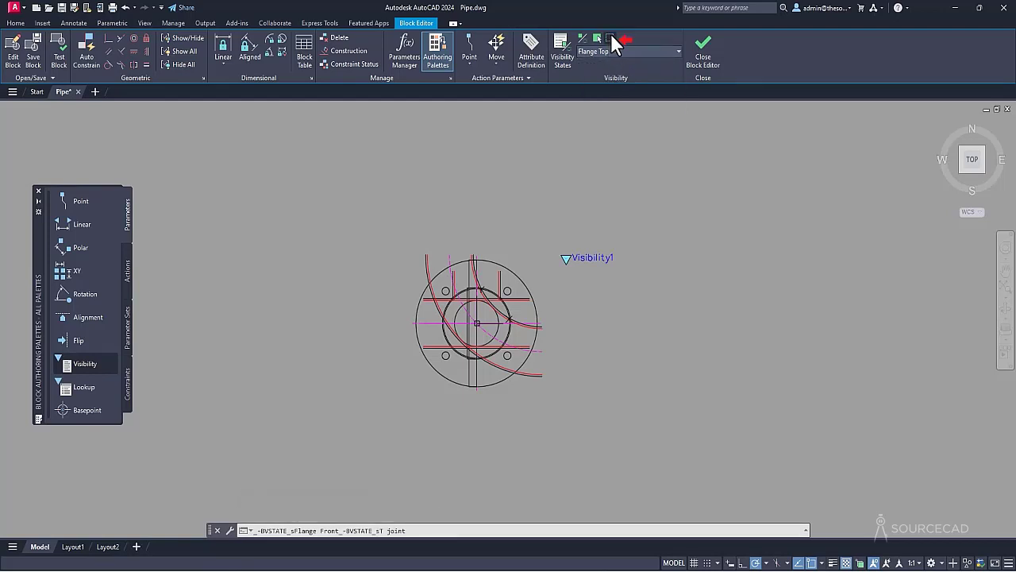
Make the elbow arcs, side flange lines and vertical pipe invisible in Flange Top.
click(610, 37)
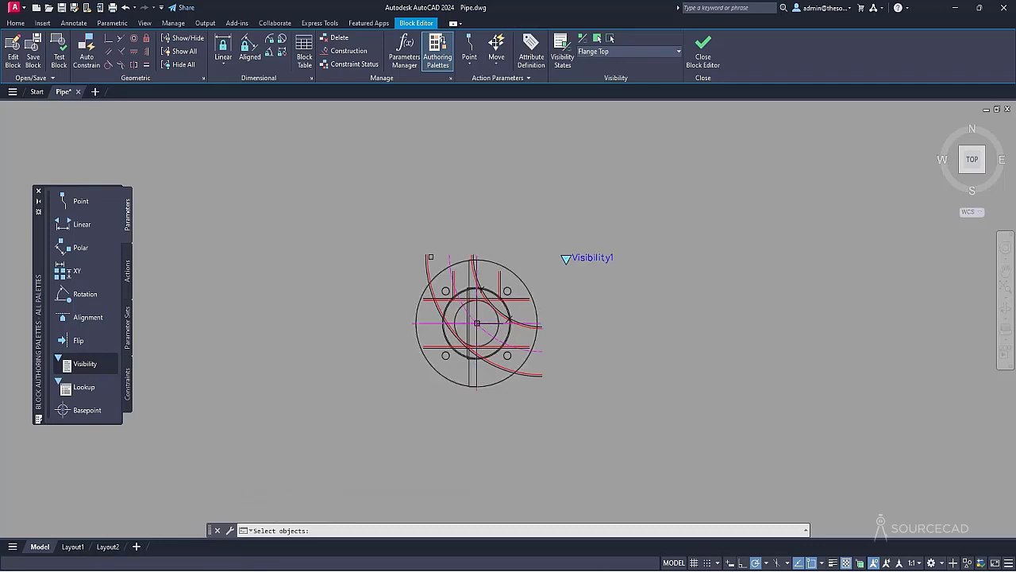
click(433, 266)
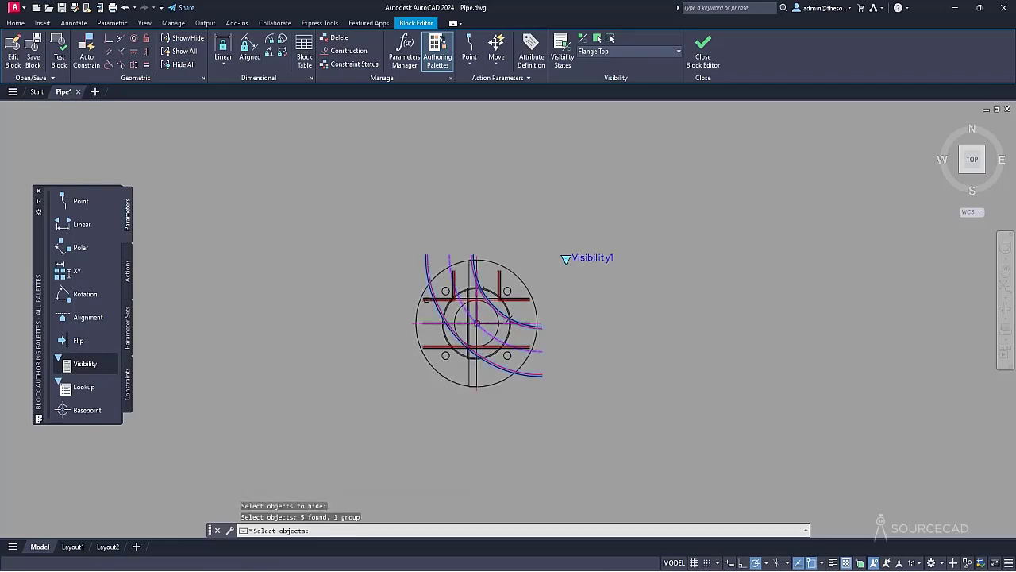
click(426, 300)
click(470, 375)
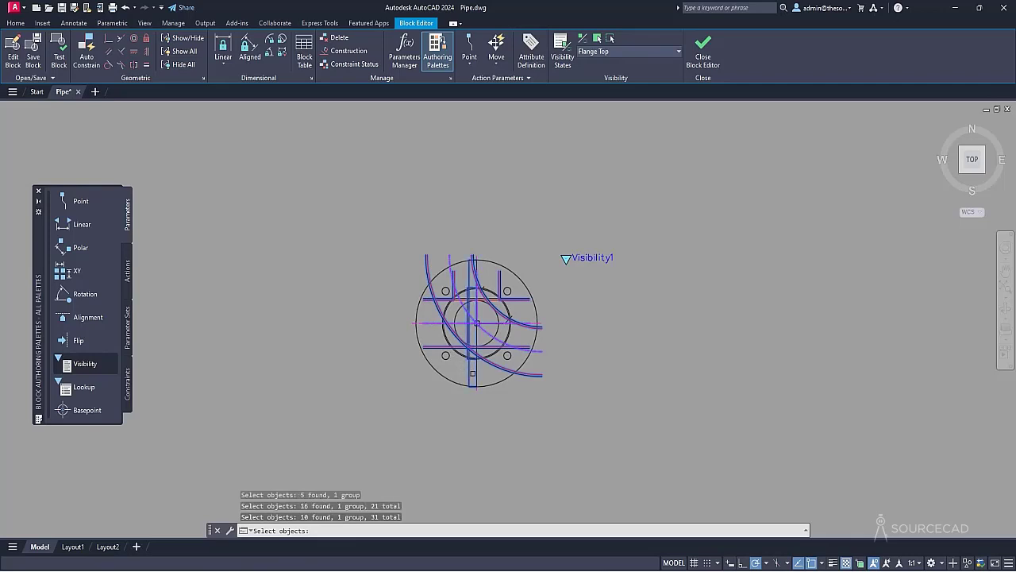
key(Return)
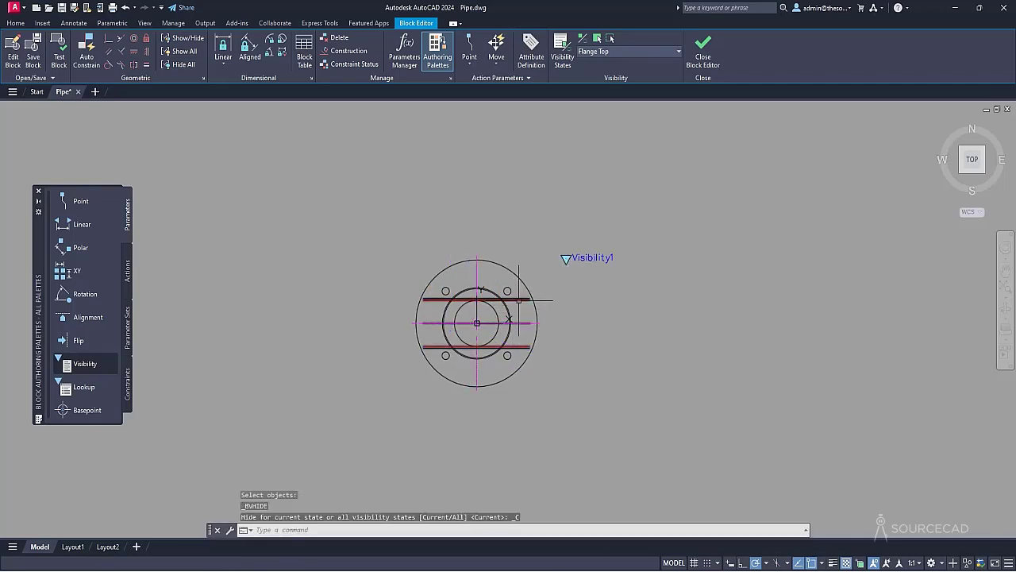
Make the remaining side flange lines invisible in Flange Top as well.
click(608, 38)
click(523, 298)
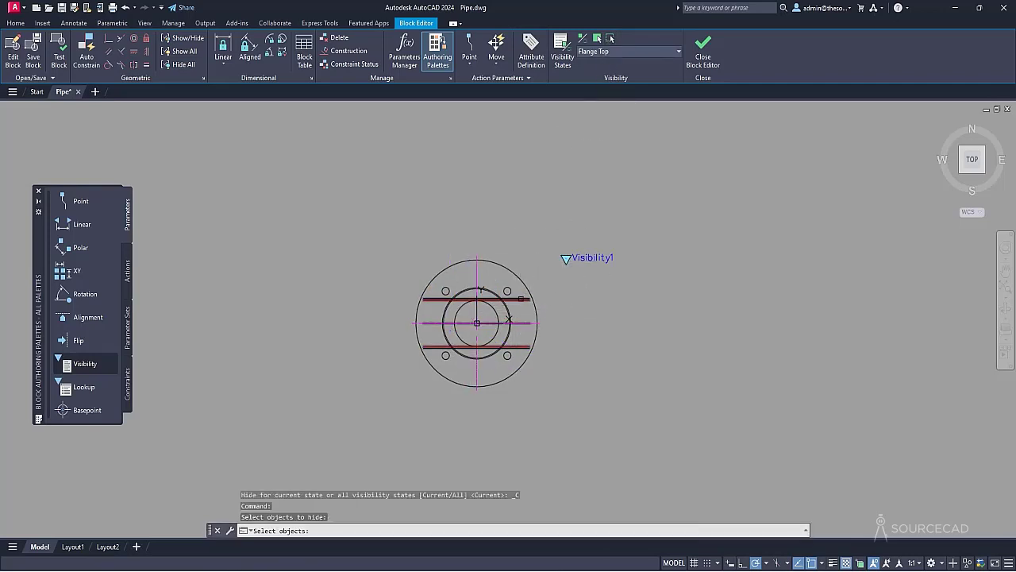
key(Return)
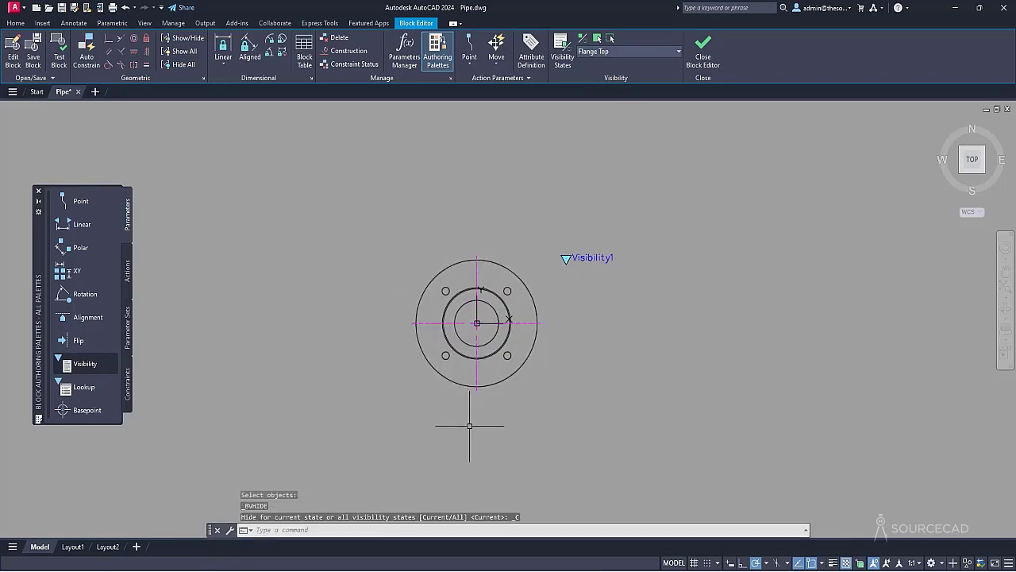
click(619, 50)
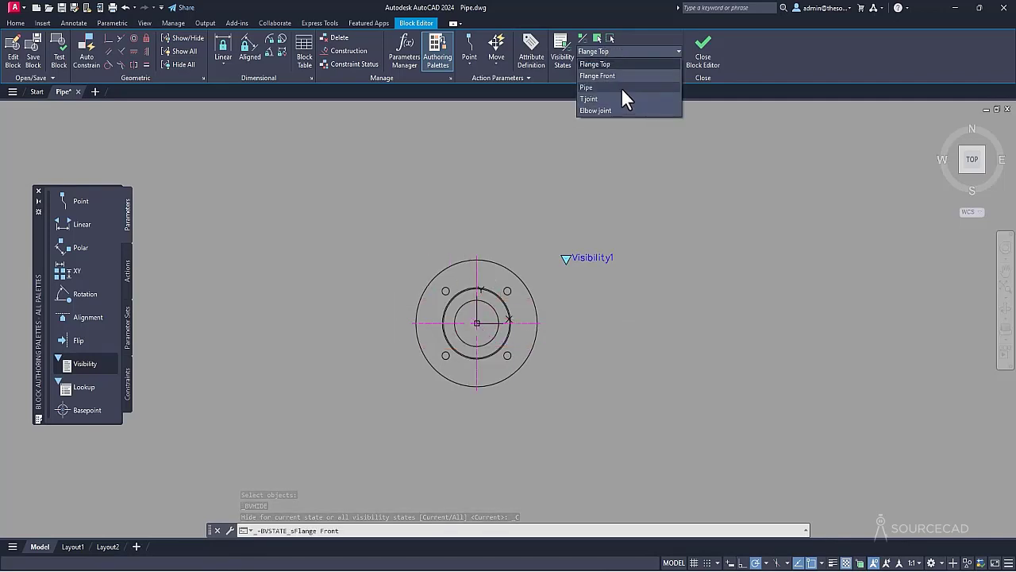
In the Flange Front state, hide the flange circles, red arcs and horizontal pipe lines.
click(612, 75)
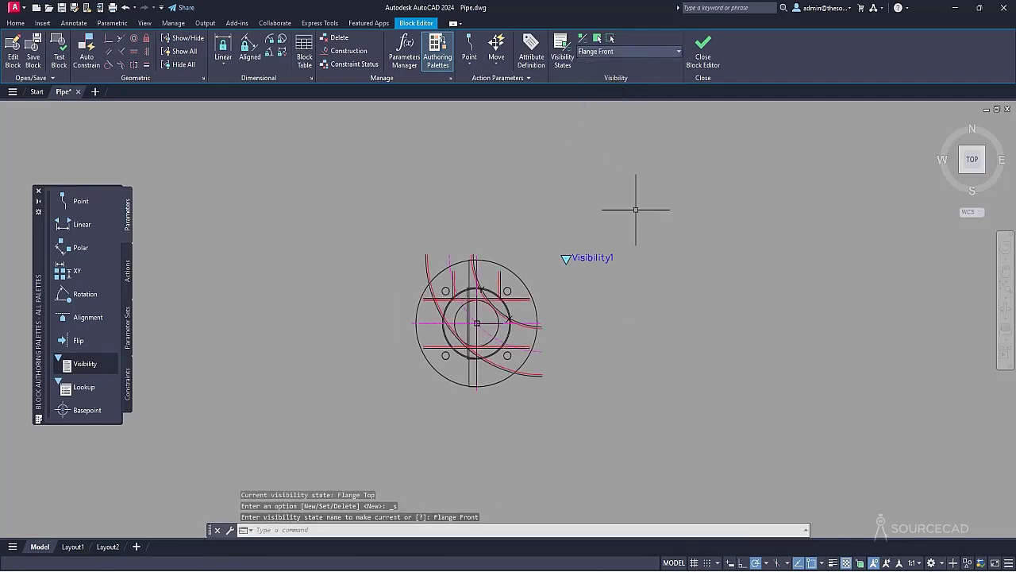
click(610, 37)
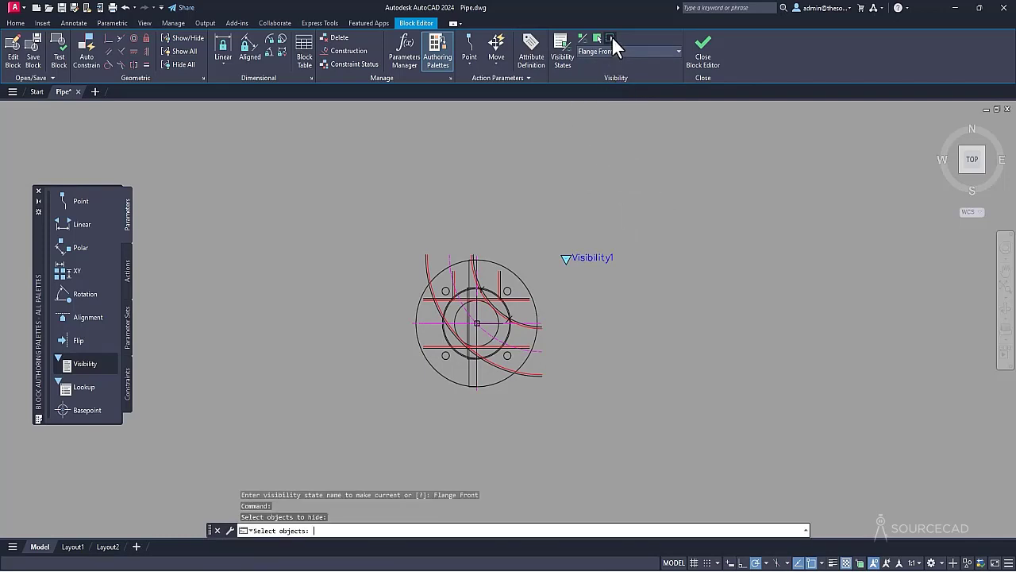
click(513, 273)
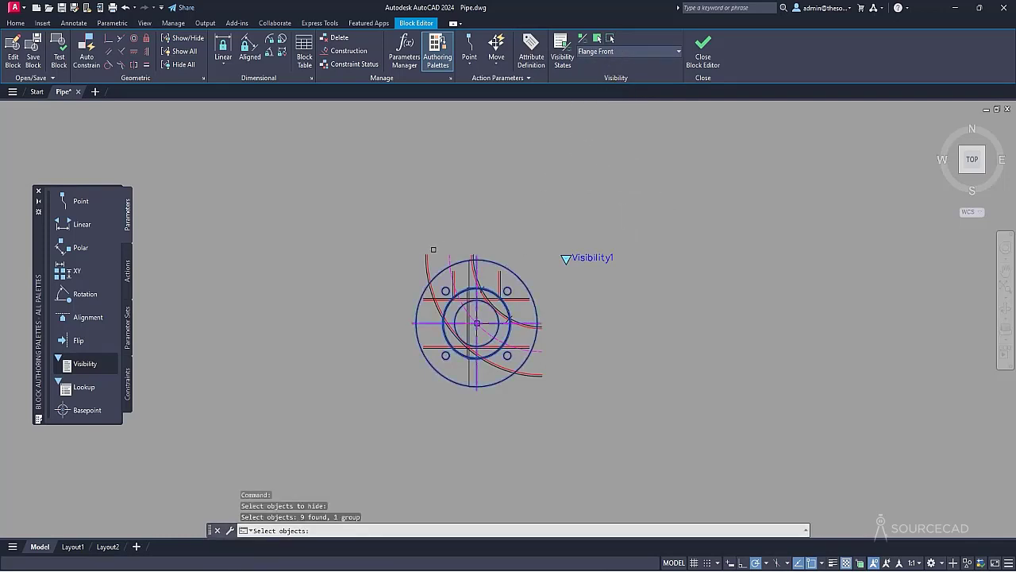
click(425, 255)
click(427, 297)
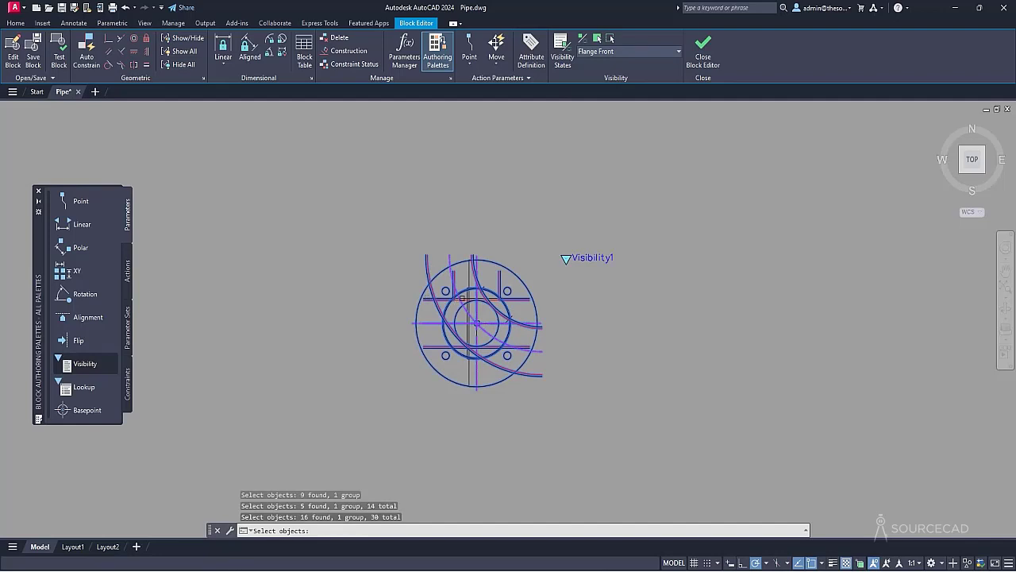
key(Return)
click(612, 38)
key(Return)
Switch to the Elbow joint state and hide the flange geometry there.
click(618, 48)
click(621, 77)
click(628, 51)
click(616, 113)
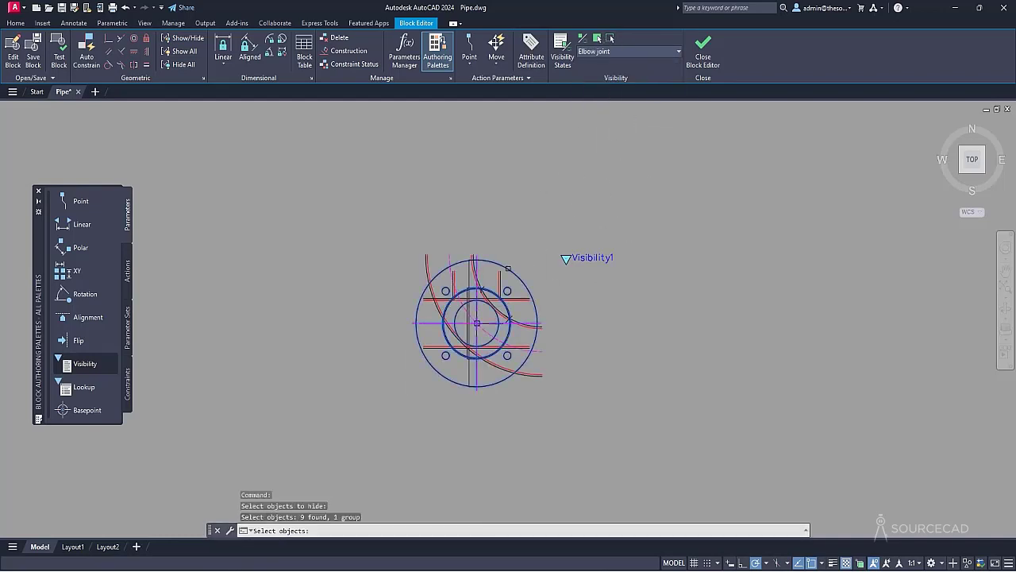
key(Return)
Check the Flange Top and Flange Front states, ending on the Pipe state.
click(634, 49)
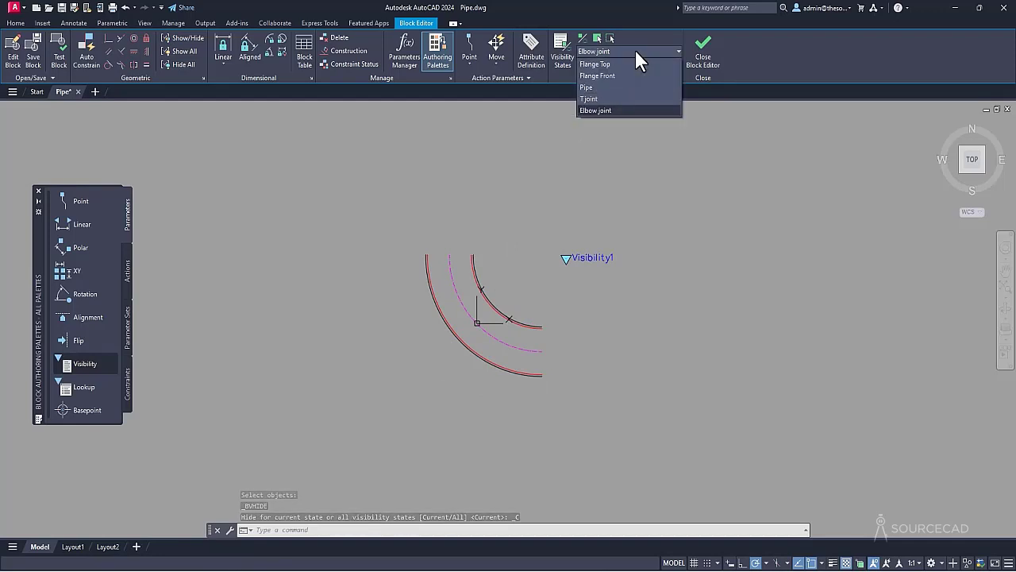
click(637, 64)
click(644, 49)
click(638, 75)
click(636, 51)
click(629, 87)
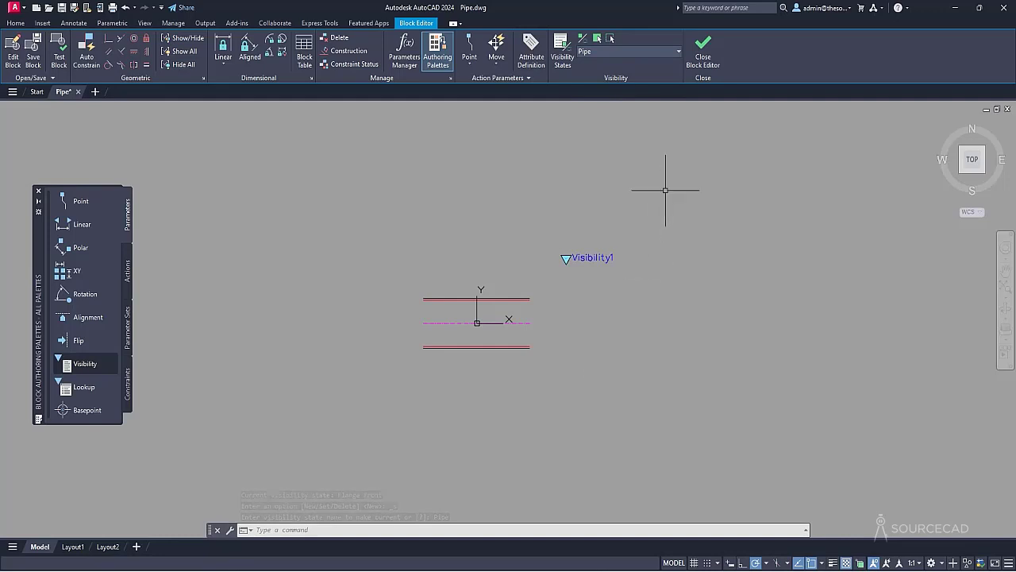
Save the Pipe Block changes, then test the inserted block's Flange Front, Pipe and T joint views.
click(703, 49)
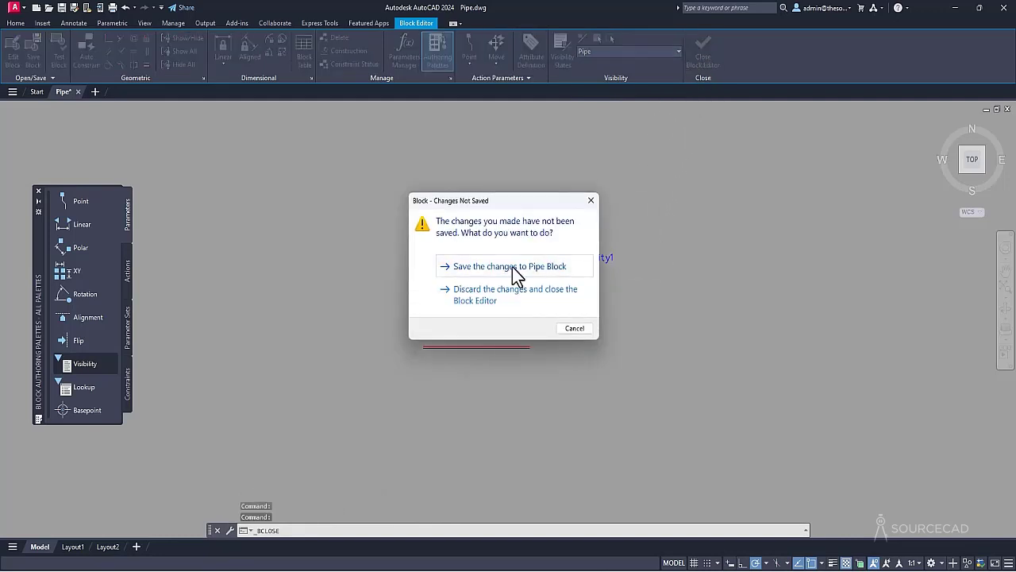
click(514, 269)
click(363, 293)
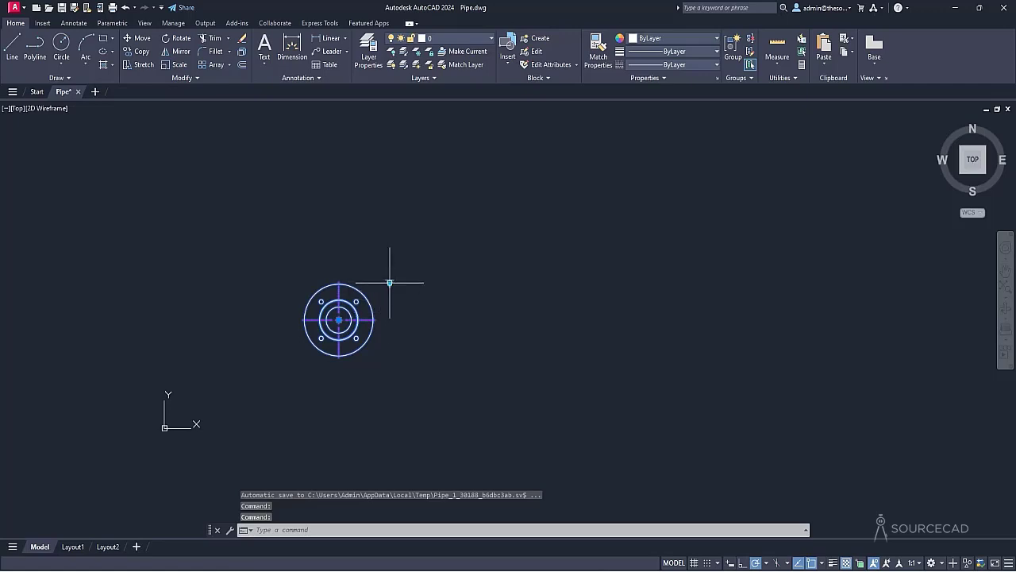
click(389, 283)
click(410, 299)
click(389, 284)
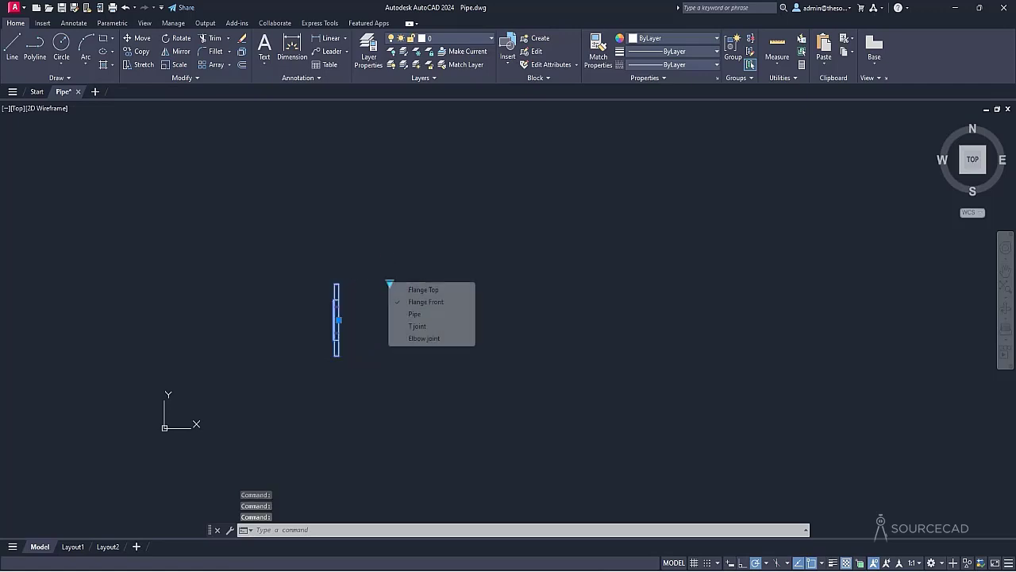
click(408, 318)
click(389, 284)
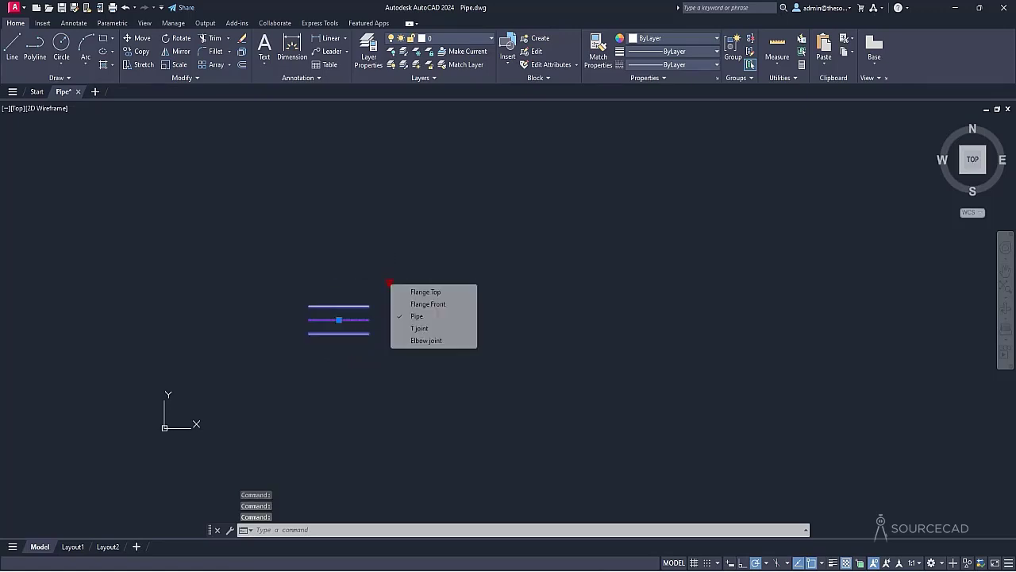
click(409, 328)
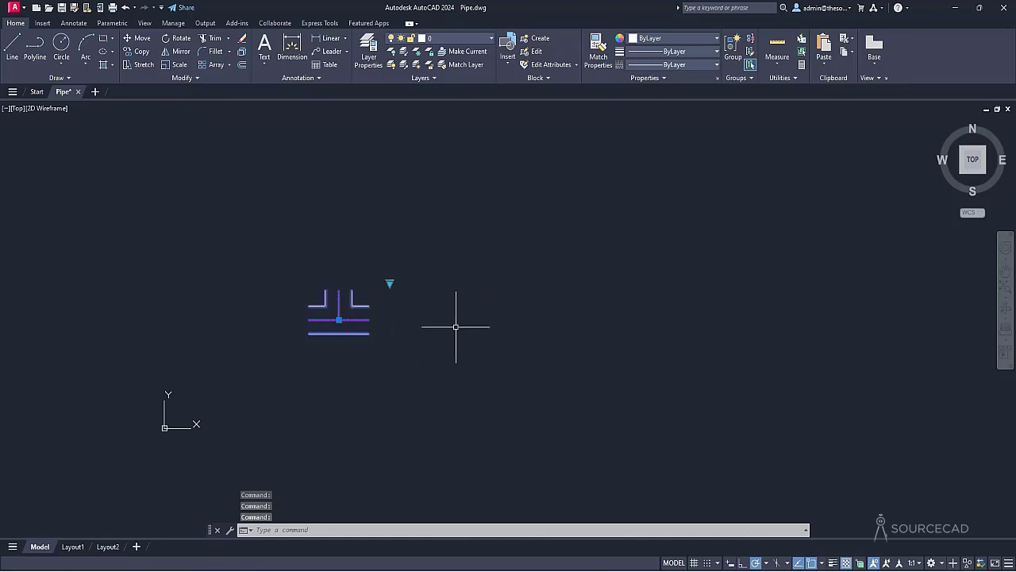
Reopen the inserted Pipe Block in the Block Editor from its right-click menu.
key(Escape)
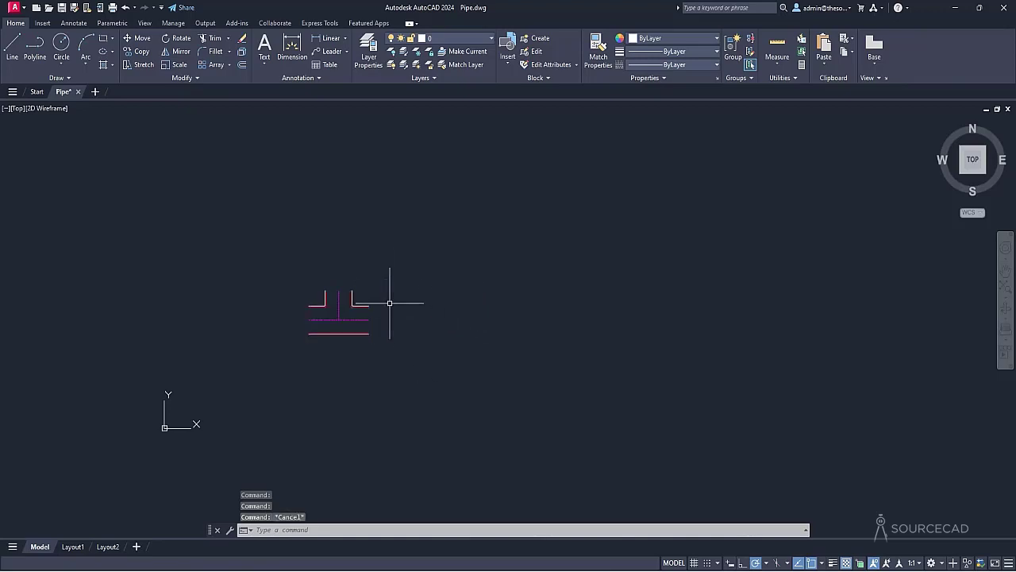
click(349, 306)
right_click(381, 270)
click(408, 303)
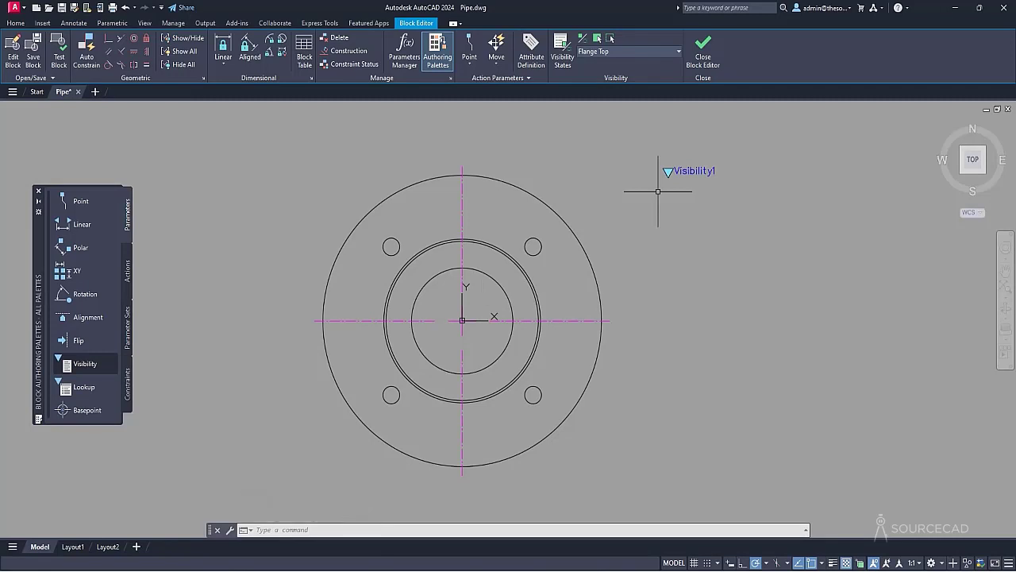
Set the Block Editor's visibility state to Flange Front.
click(634, 51)
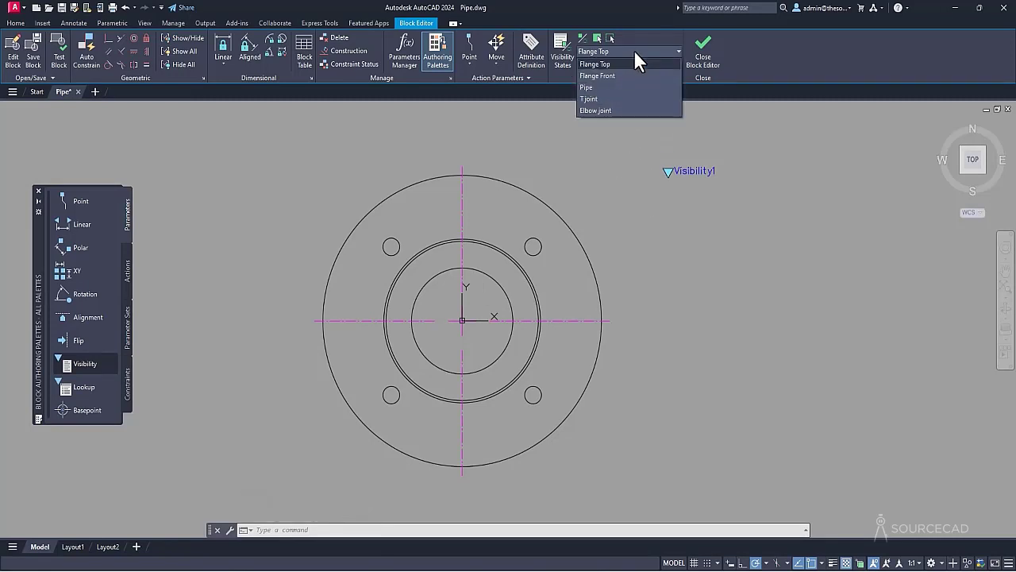
click(631, 76)
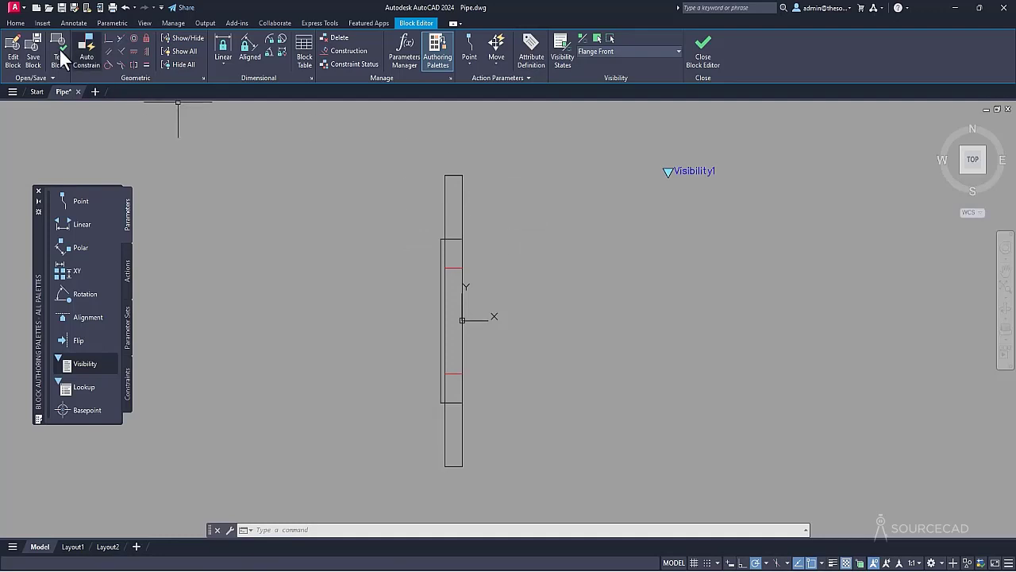
Open the Object Grouping manager with unnamed groups included in the list.
click(15, 22)
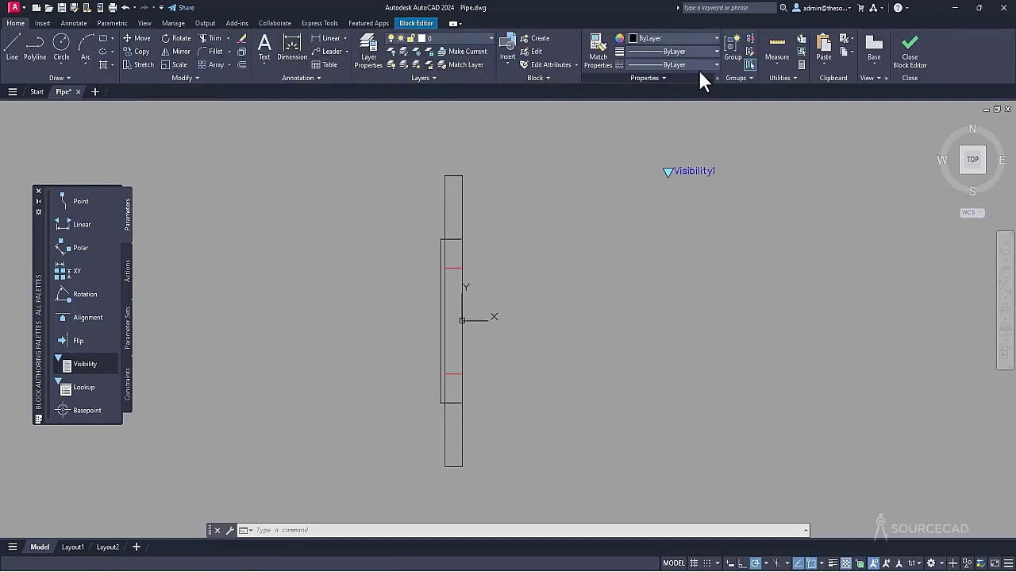
click(739, 77)
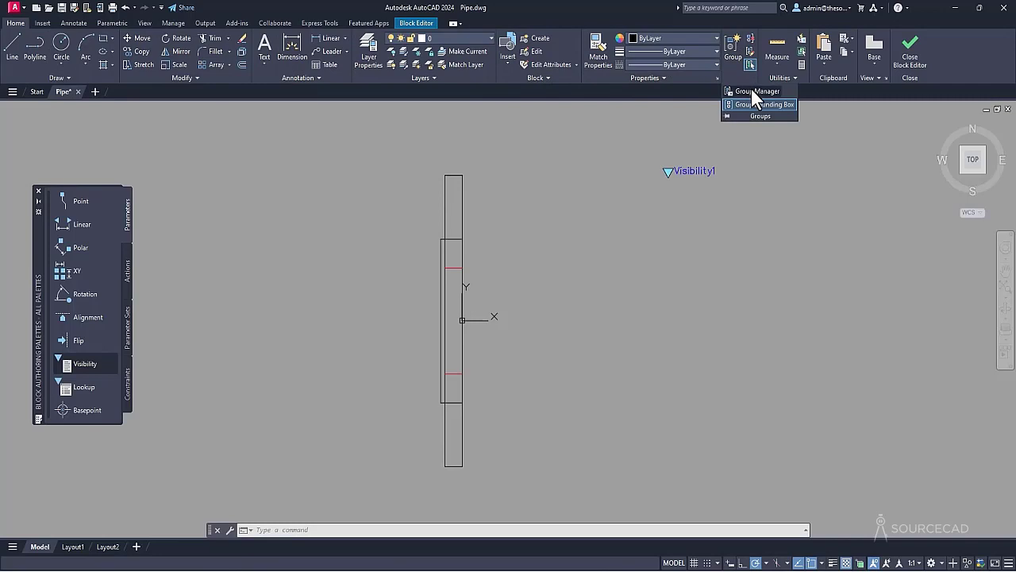
click(751, 89)
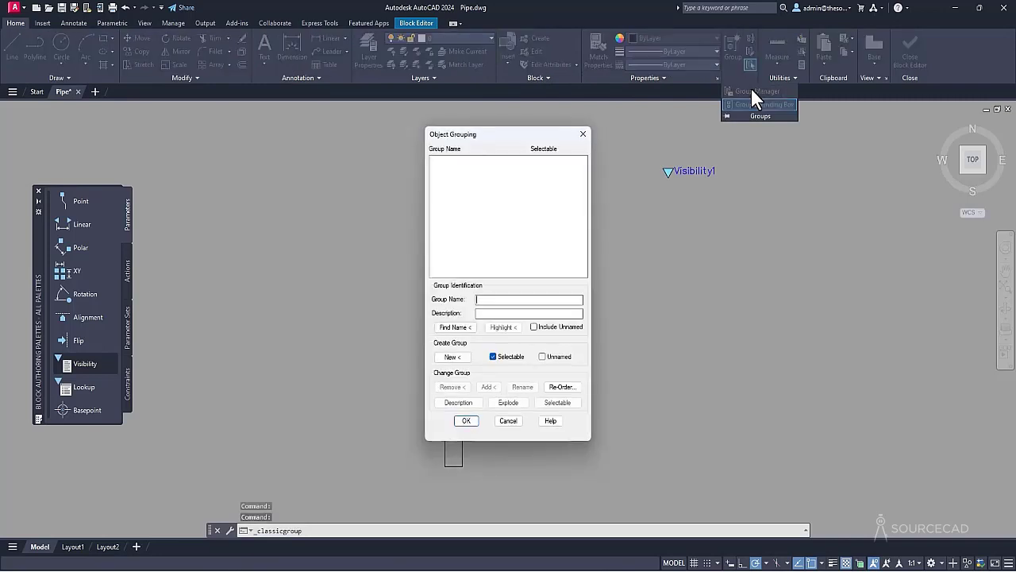
click(533, 327)
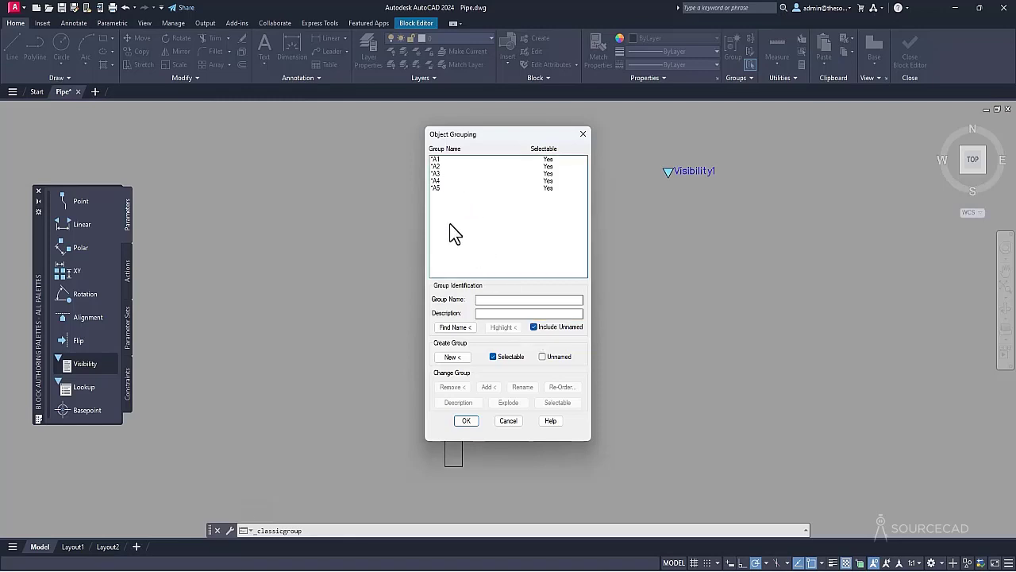
Explode unnamed groups *A1 through *A5 and close the grouping dialog.
click(439, 163)
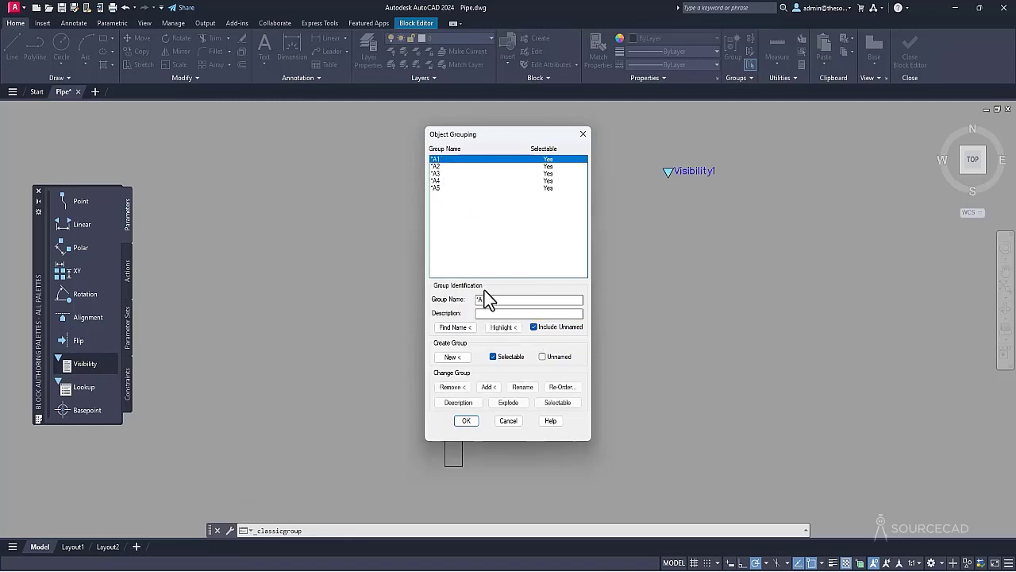
click(518, 404)
click(508, 403)
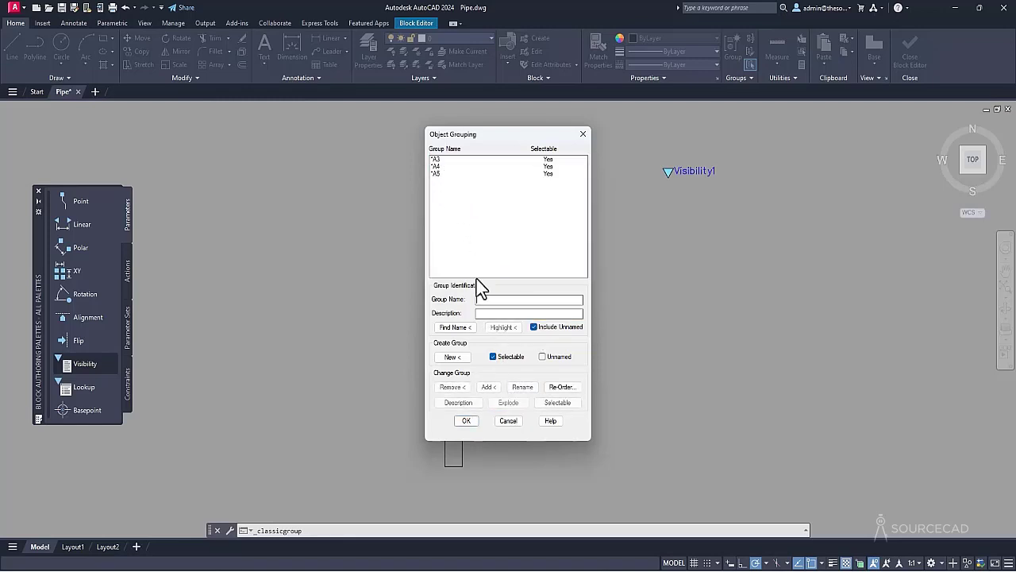
click(509, 402)
click(439, 161)
click(508, 403)
click(443, 161)
click(512, 403)
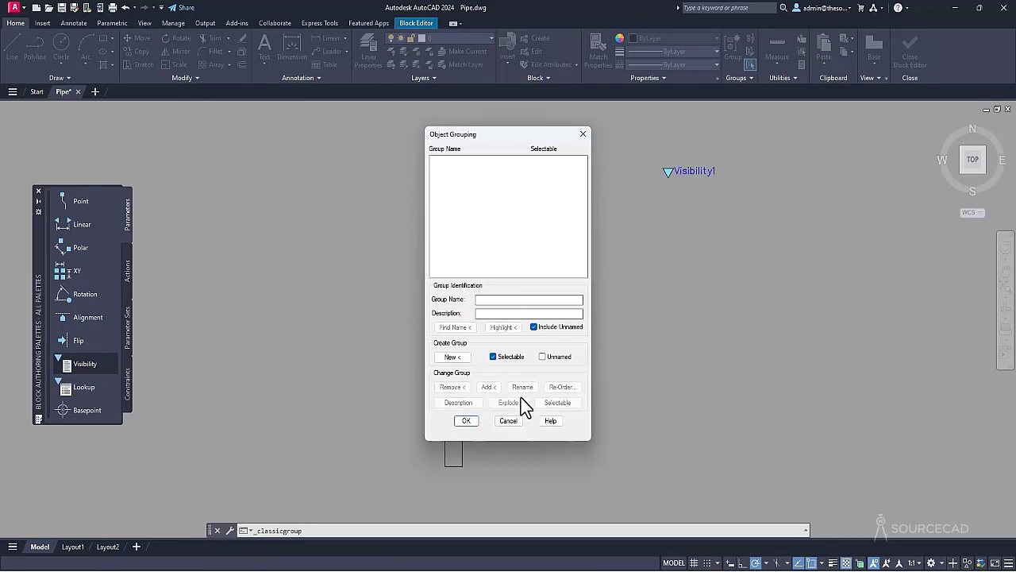
click(466, 421)
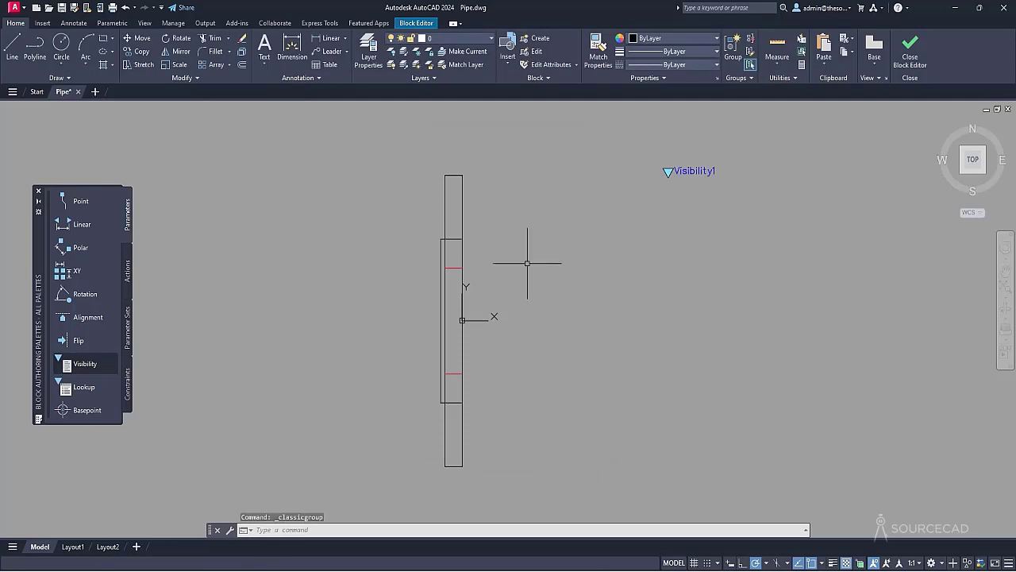
Add rotation parameter Angle1 at the origin with the default angle, then start a Rotate action.
click(418, 24)
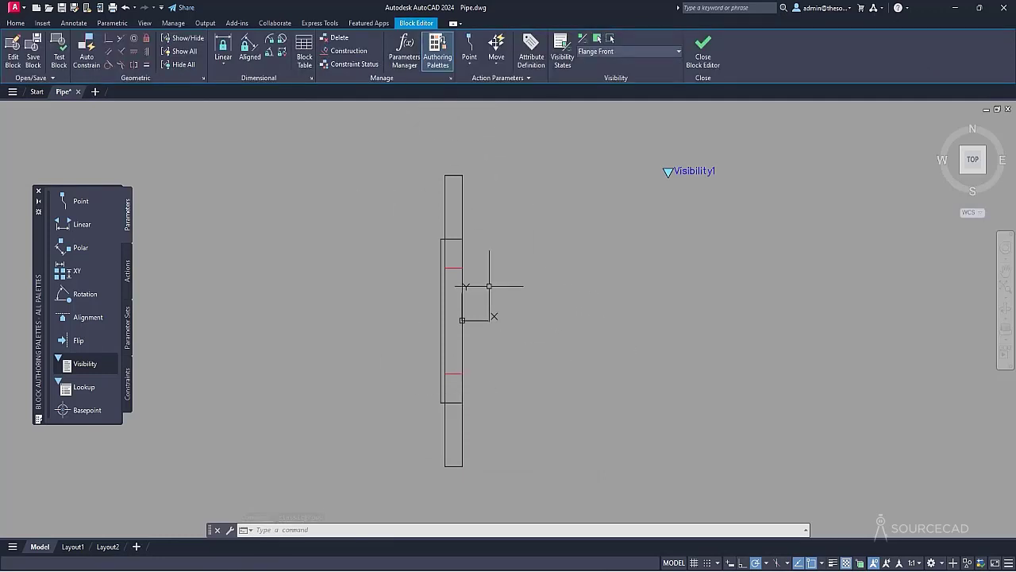
click(77, 295)
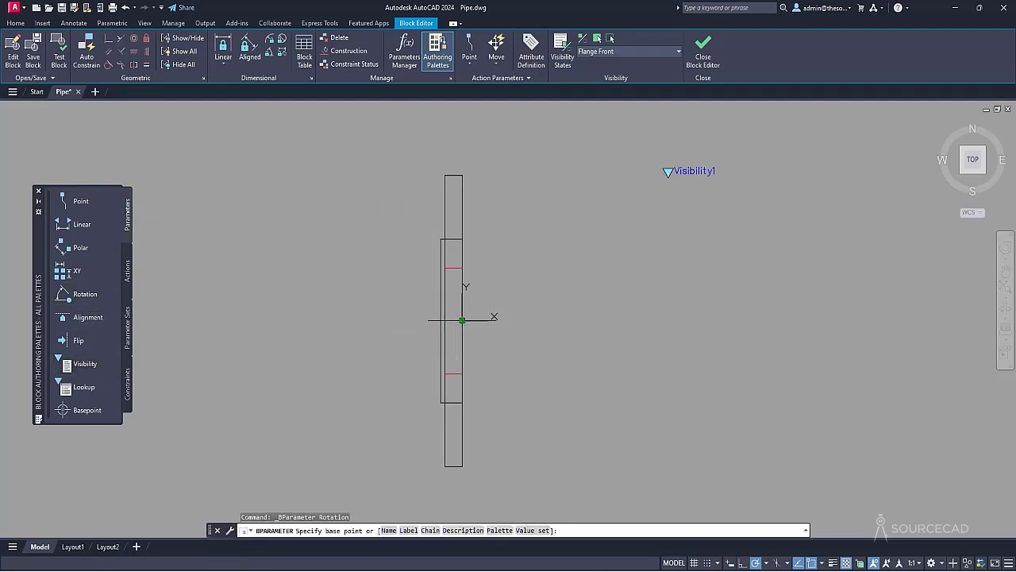
click(462, 320)
click(521, 320)
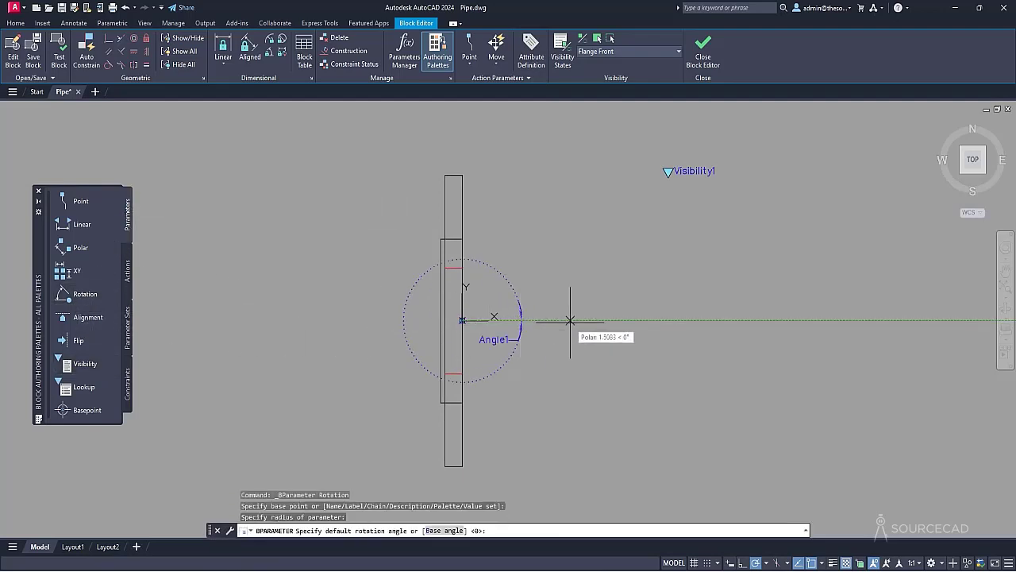
key(Return)
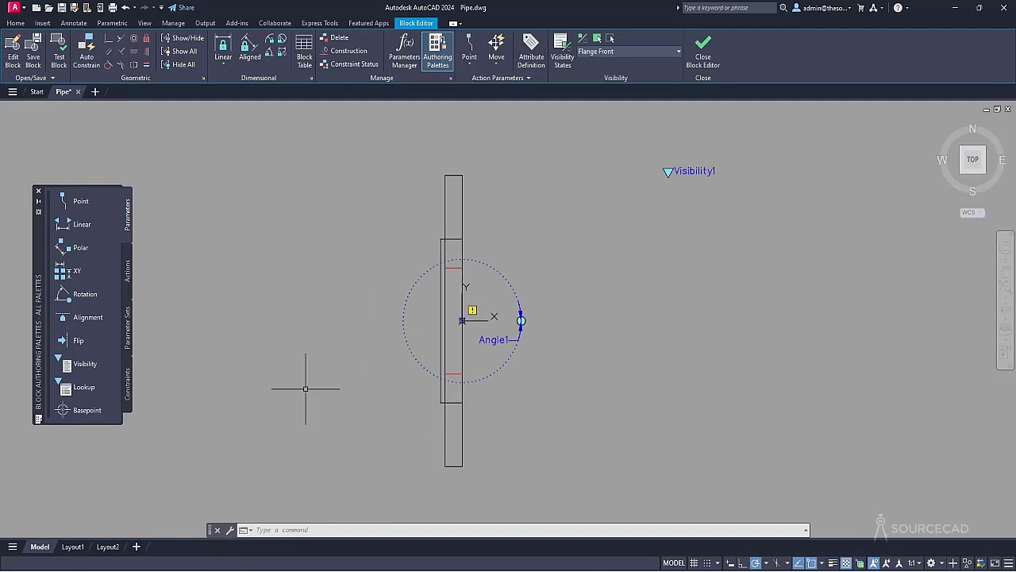
click(128, 273)
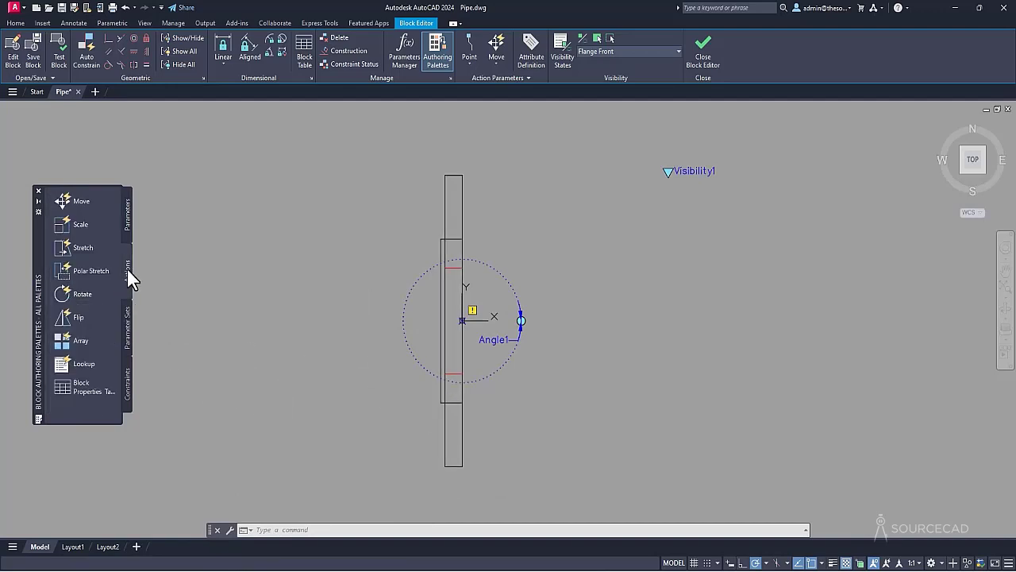
click(82, 294)
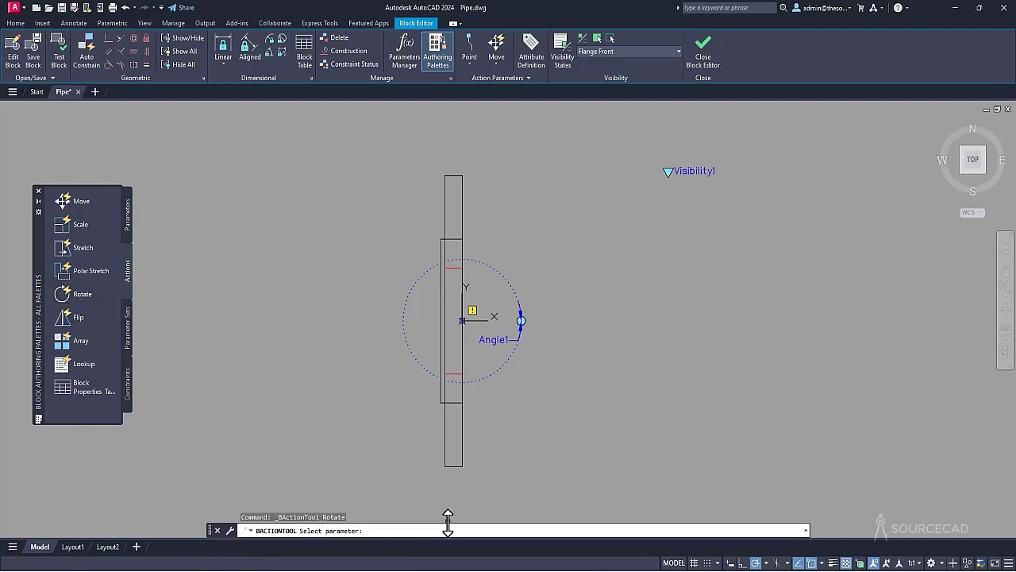
Link the Angle1 rotate action to all 12 flange front-view objects with a crossing window.
click(508, 339)
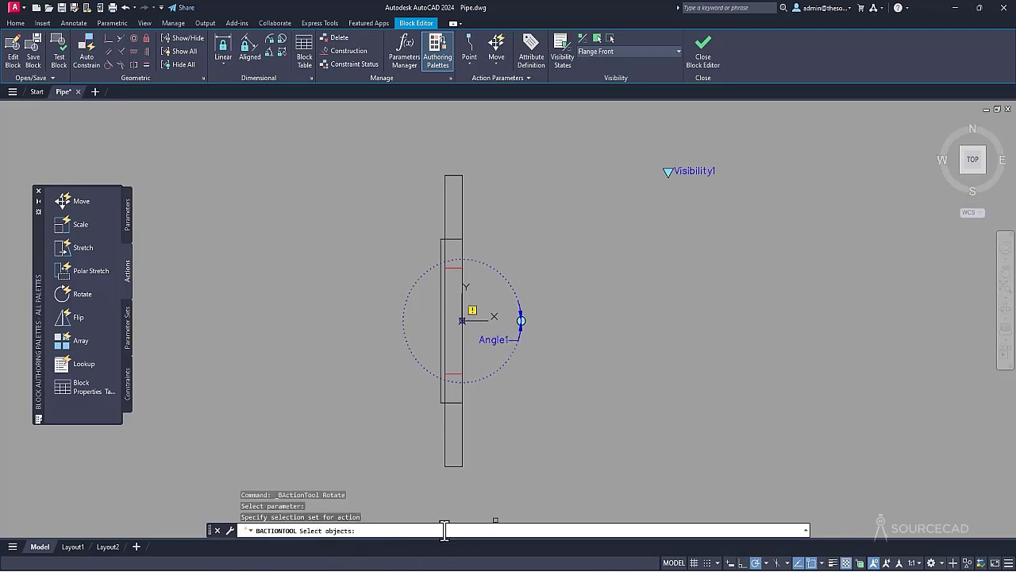
click(538, 474)
click(348, 149)
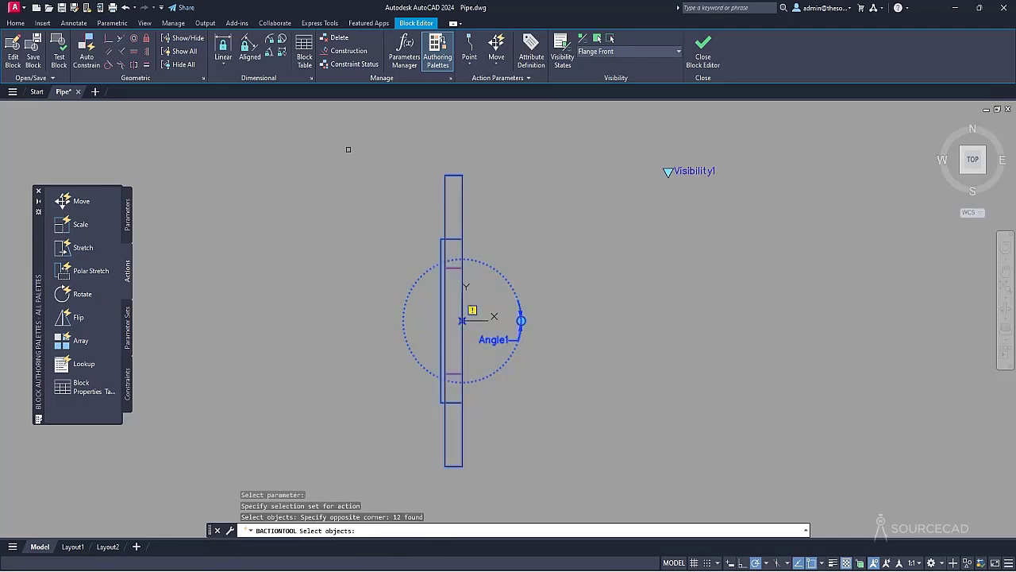
key(Return)
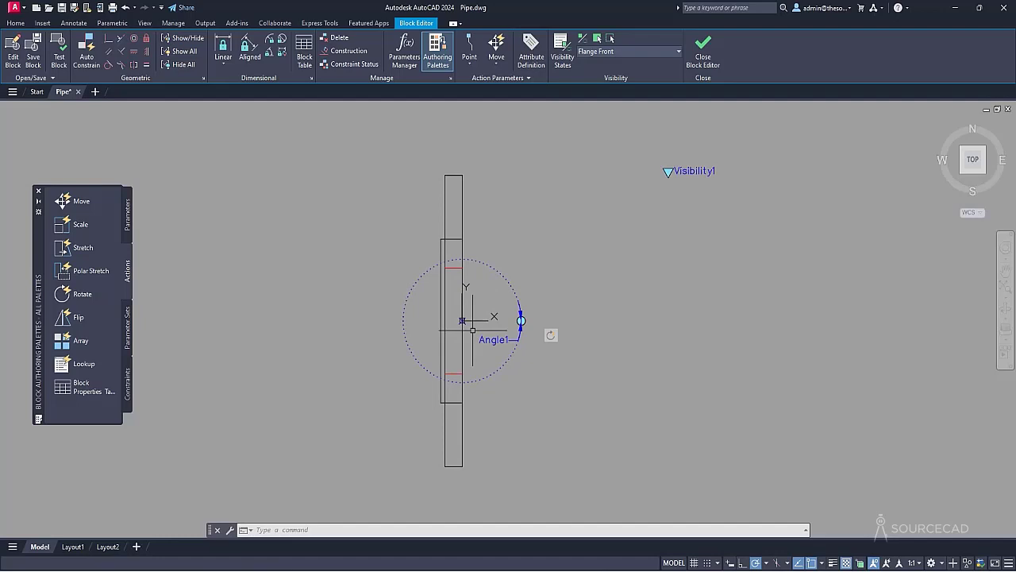
Switch the block editor to the Pipe visibility state.
click(636, 49)
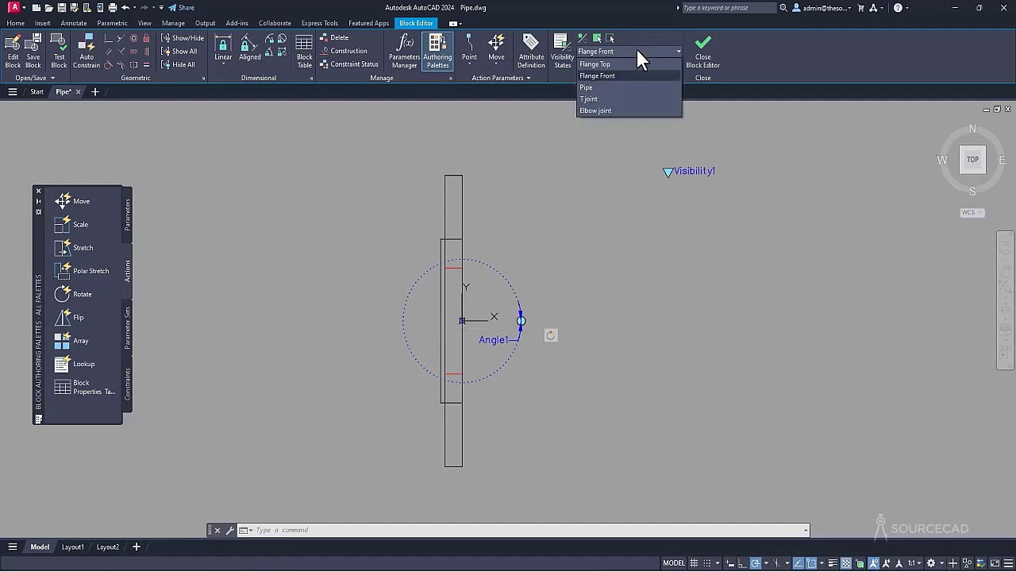
click(635, 87)
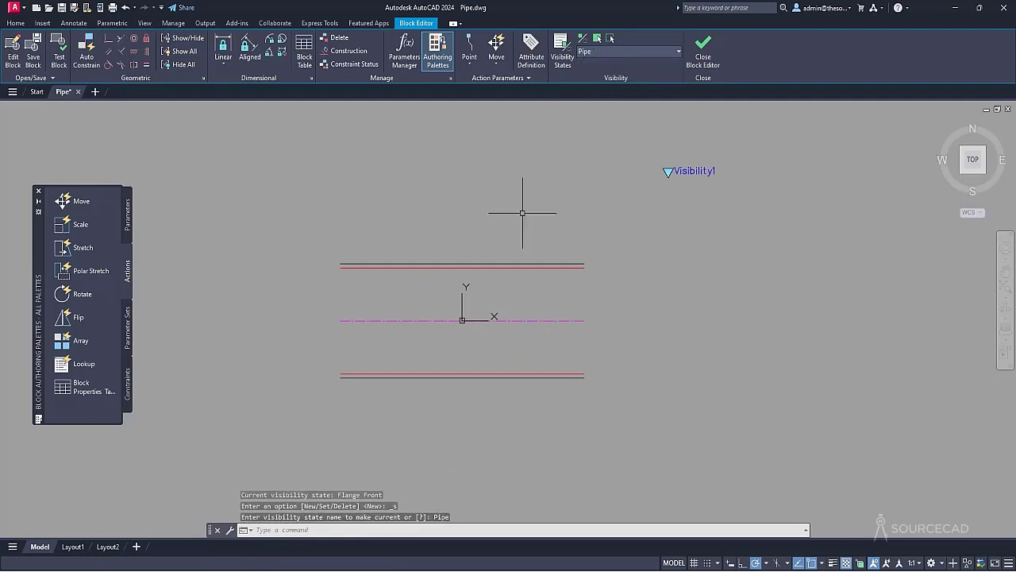
mouse_move(441, 383)
middle_down()
mouse_move(461, 363)
mouse_move(485, 363)
middle_up()
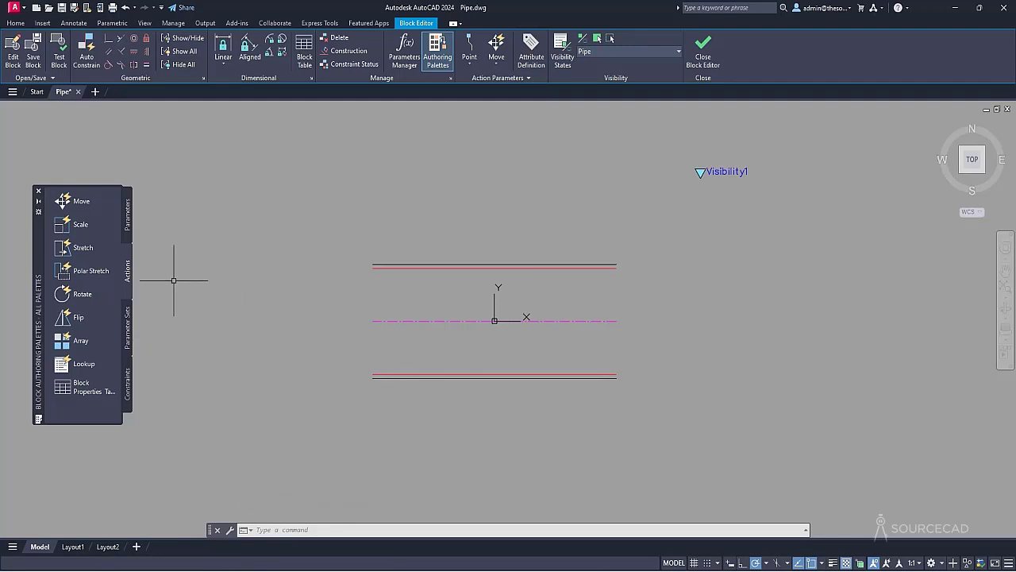
Add a Distance1 linear parameter across the pipe's full length, with its label above the pipe.
click(129, 228)
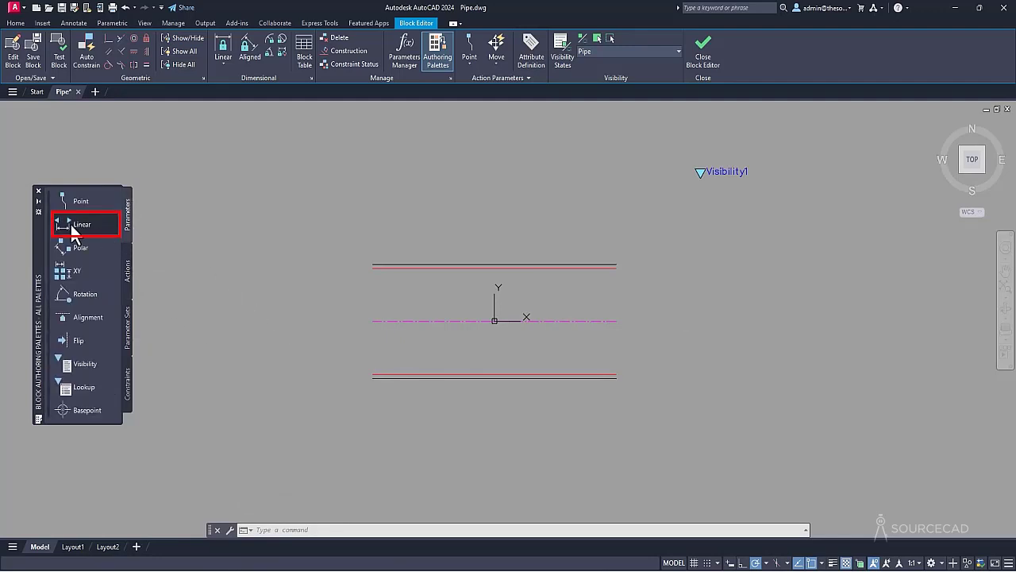
click(127, 278)
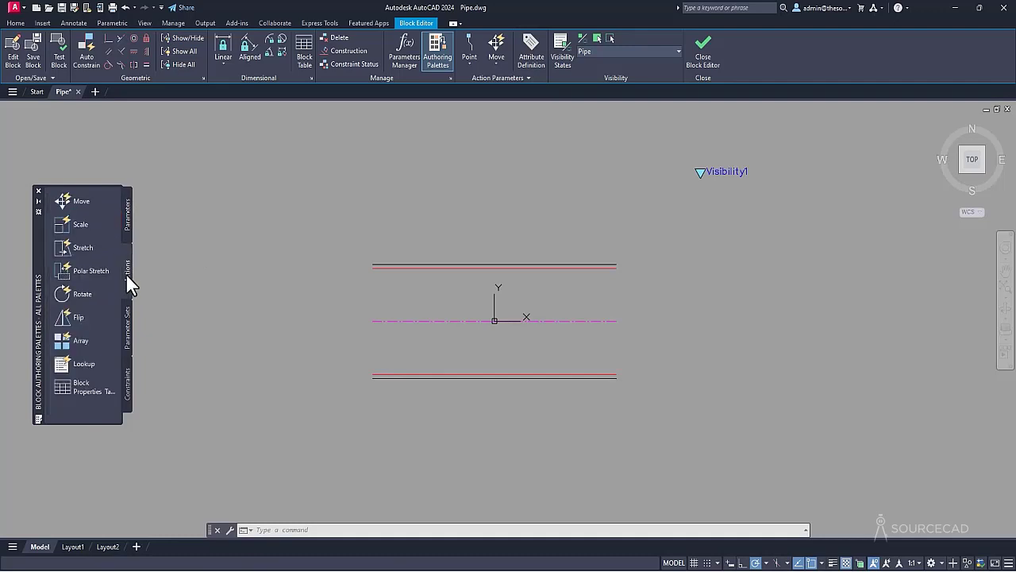
click(73, 247)
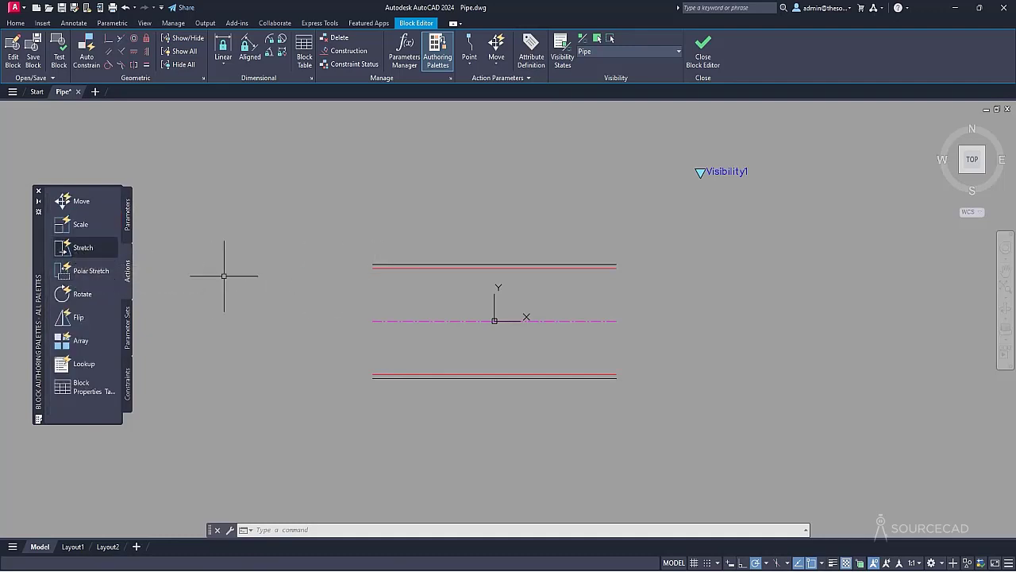
click(125, 212)
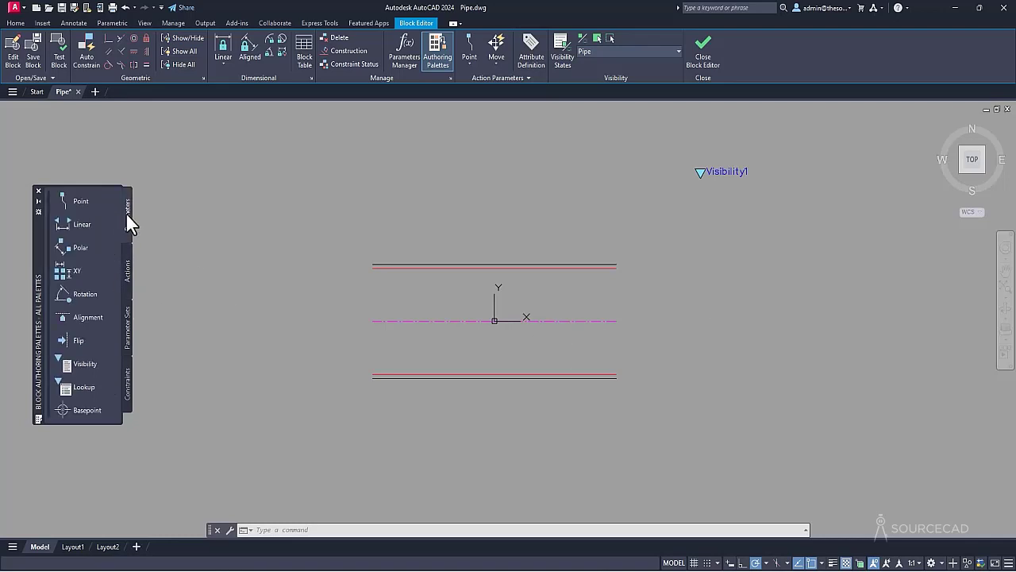
click(68, 224)
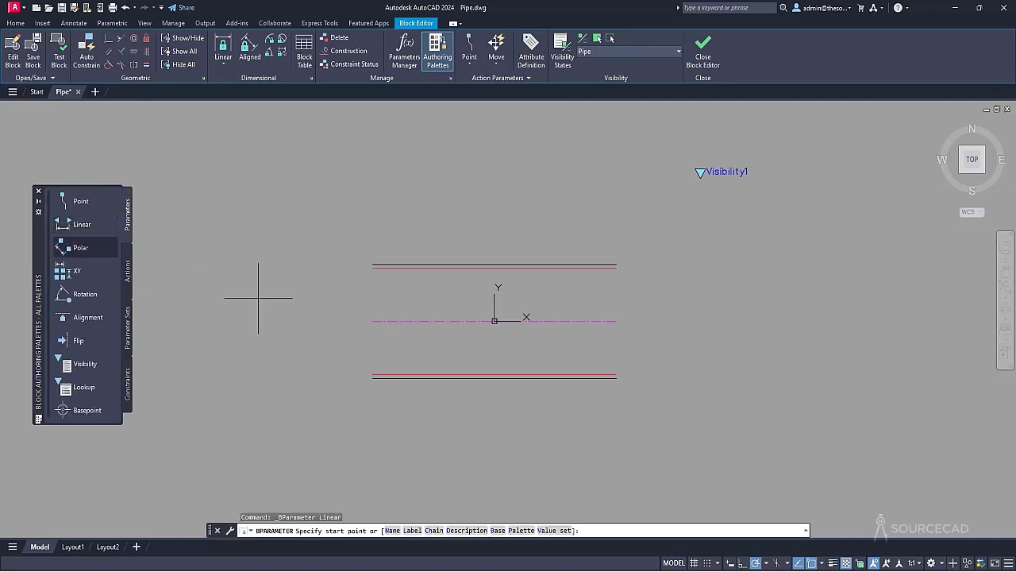
click(373, 320)
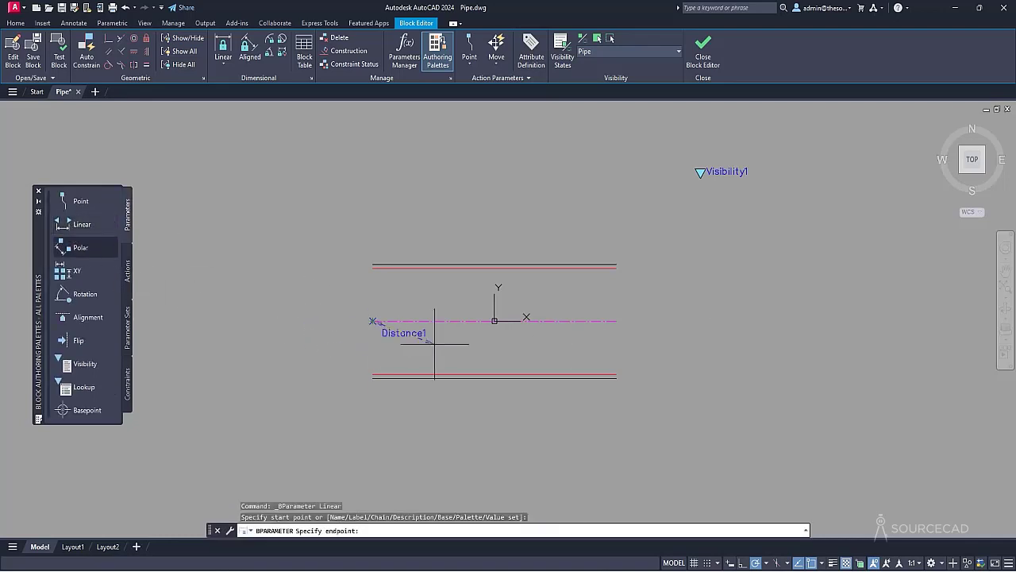
click(616, 321)
click(571, 217)
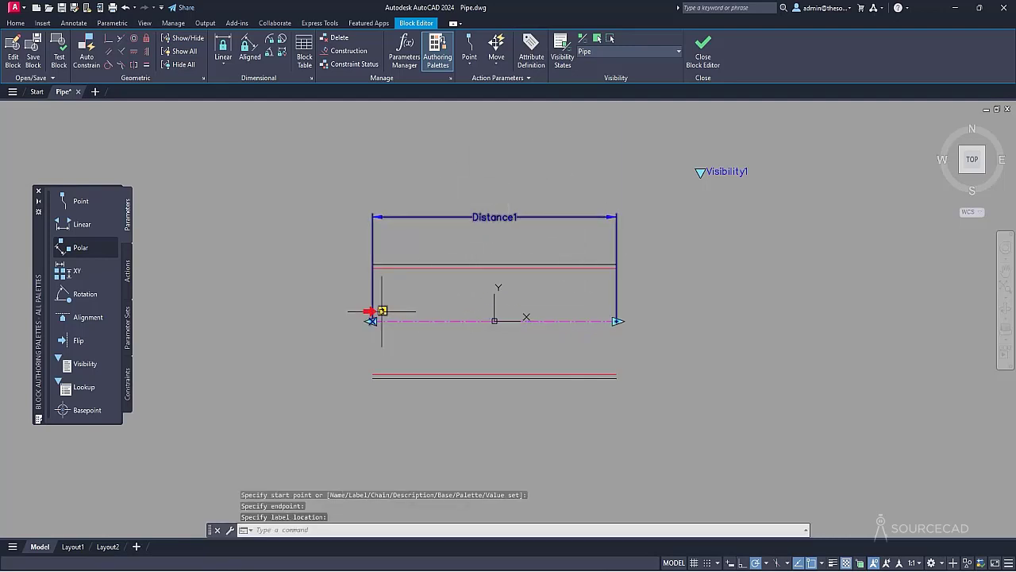
mouse_move(382, 310)
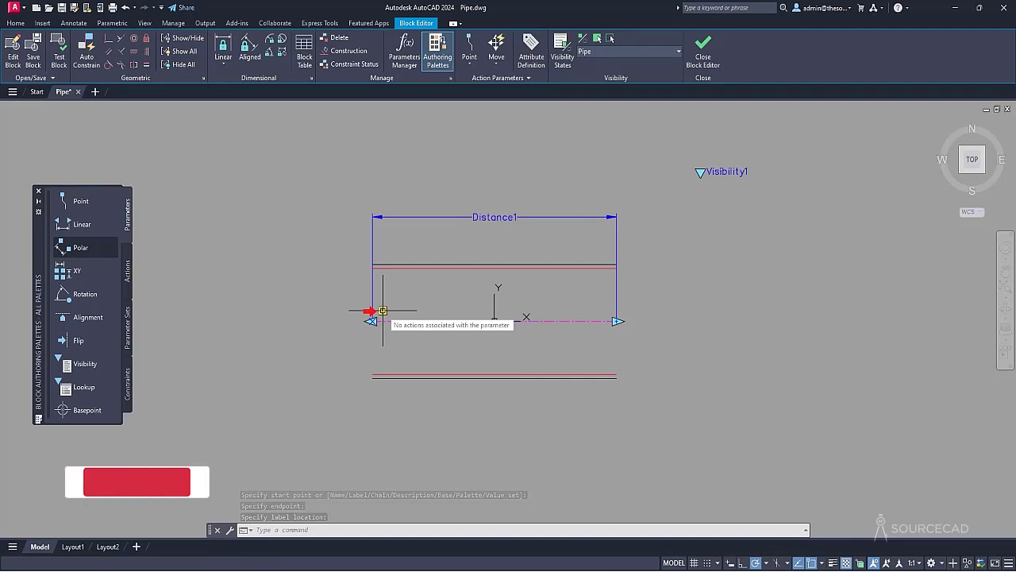
Add a stretch action on Distance1's left point, framing the pipe's left half with 9 objects.
click(129, 270)
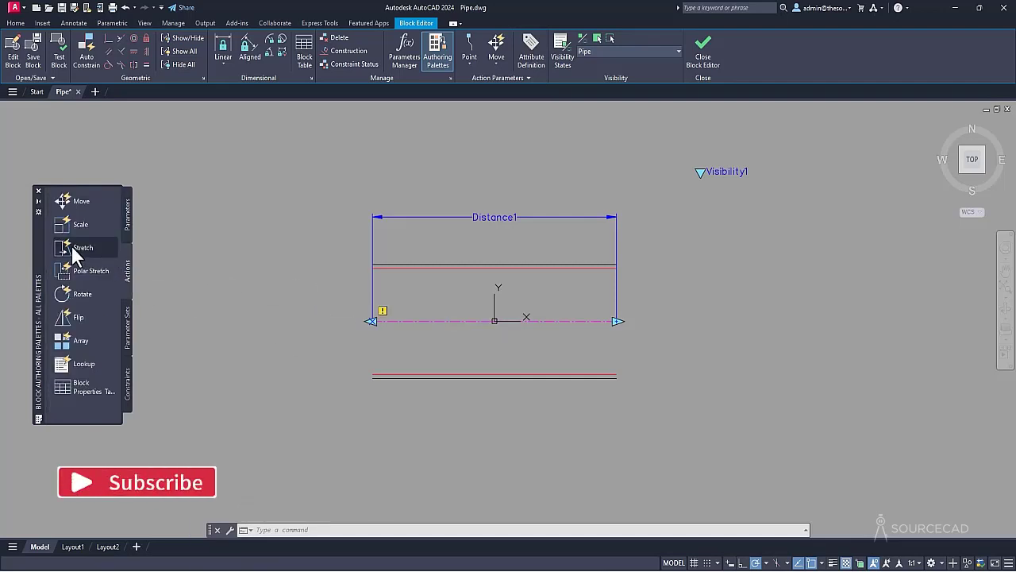
click(71, 247)
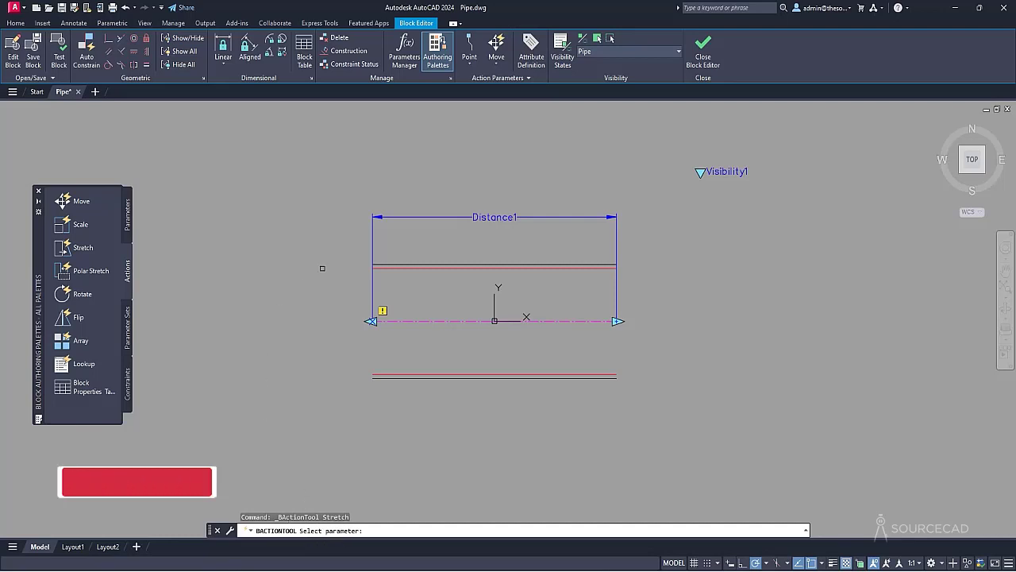
click(473, 217)
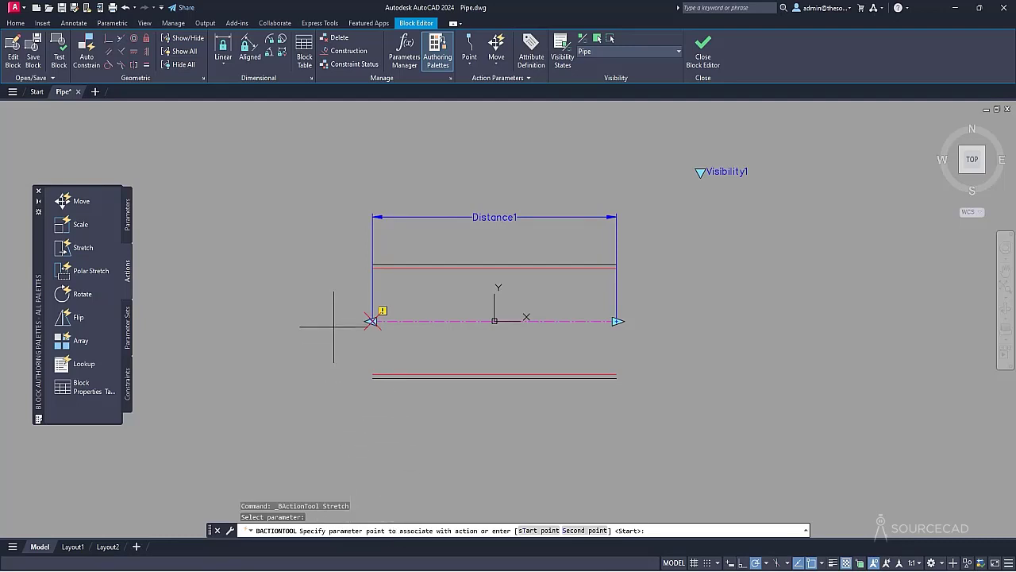
click(371, 321)
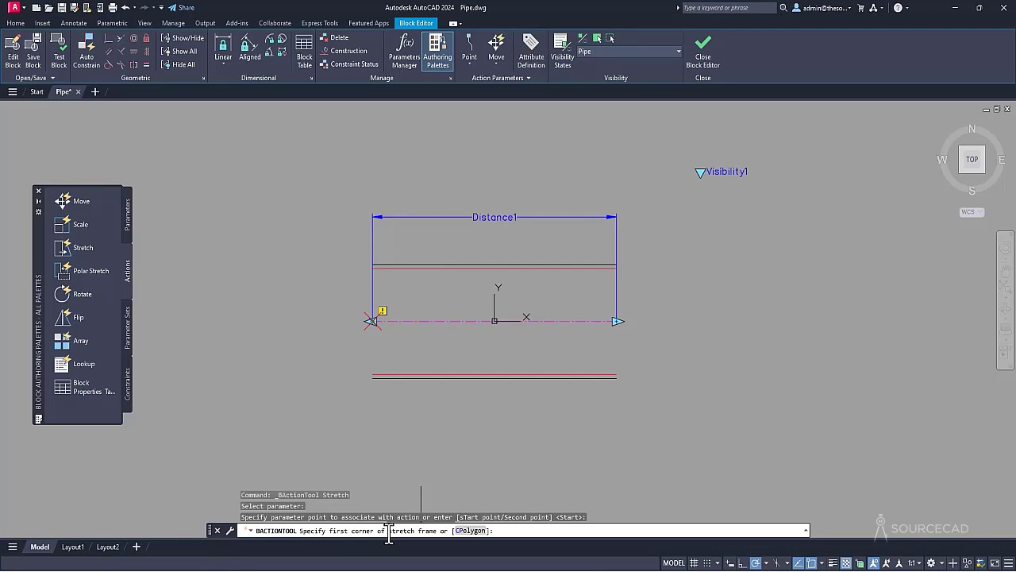
click(542, 428)
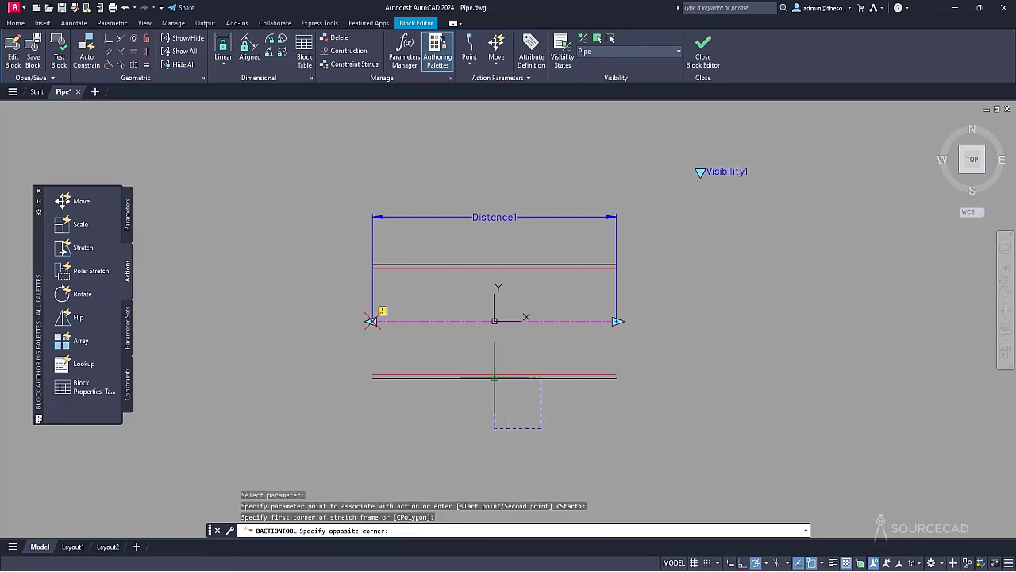
click(306, 182)
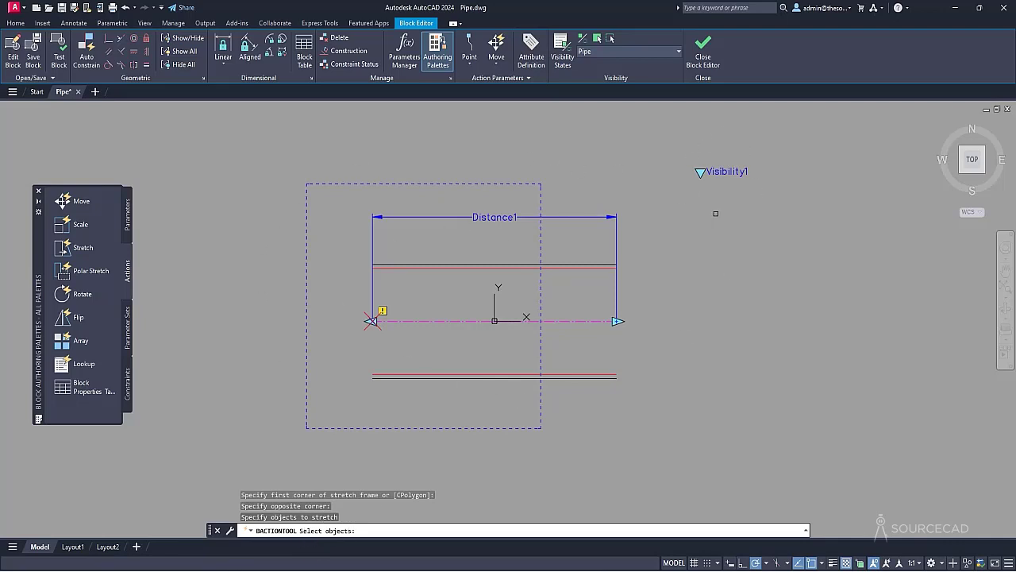
click(635, 449)
click(277, 165)
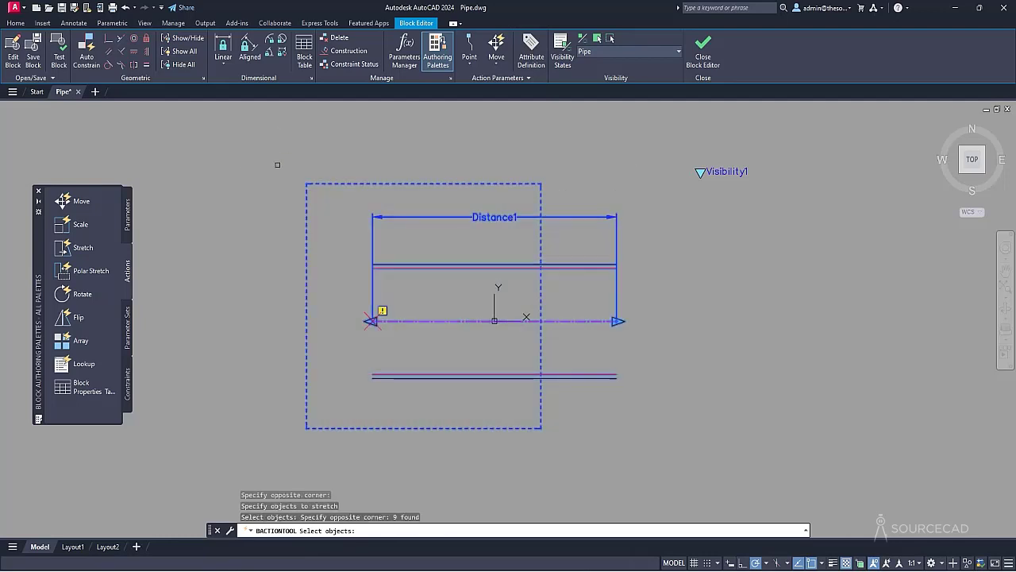
key(Return)
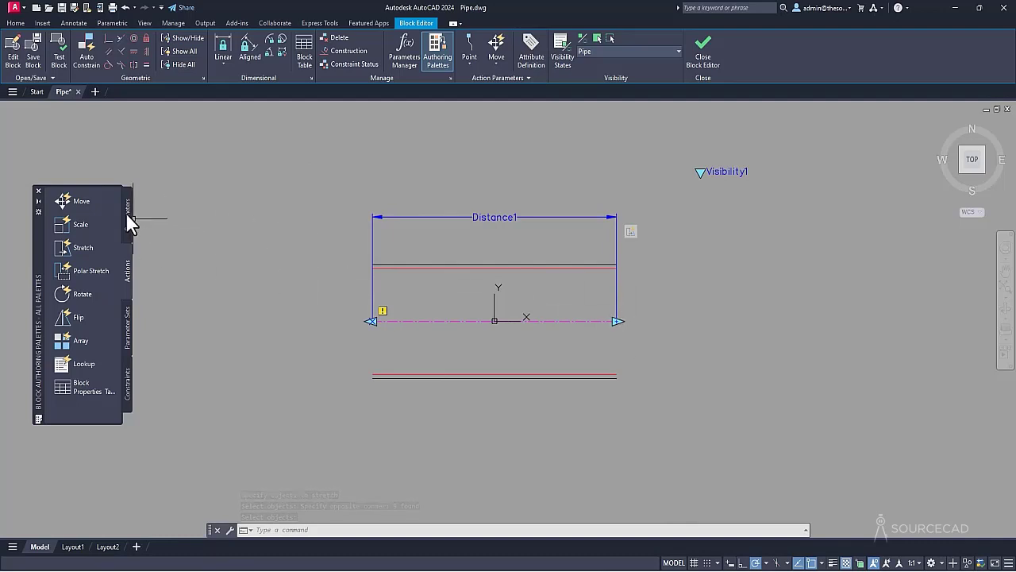
Add a second stretch action on Distance1's right point, covering 9 pipe objects.
click(74, 247)
click(470, 216)
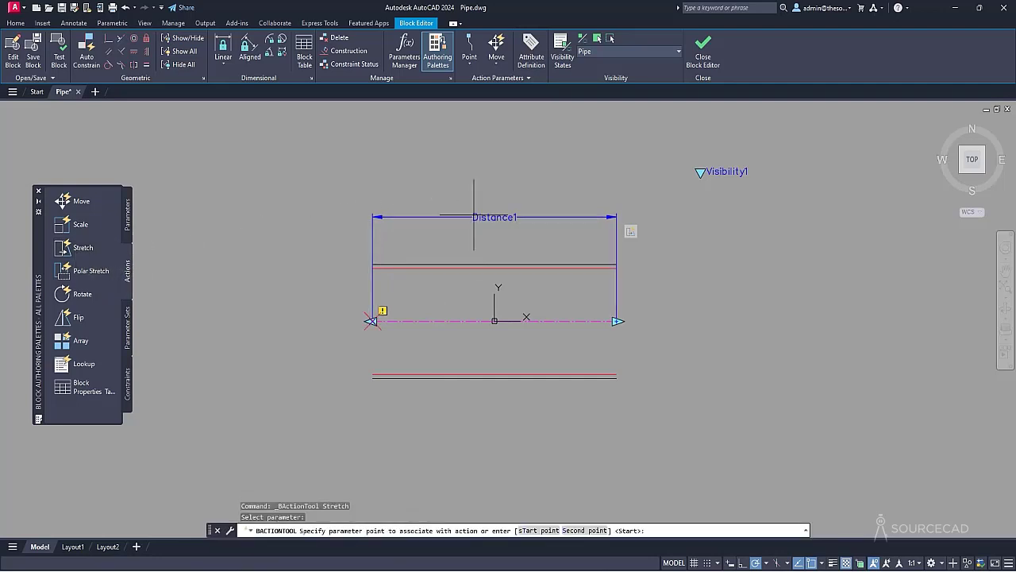
click(617, 321)
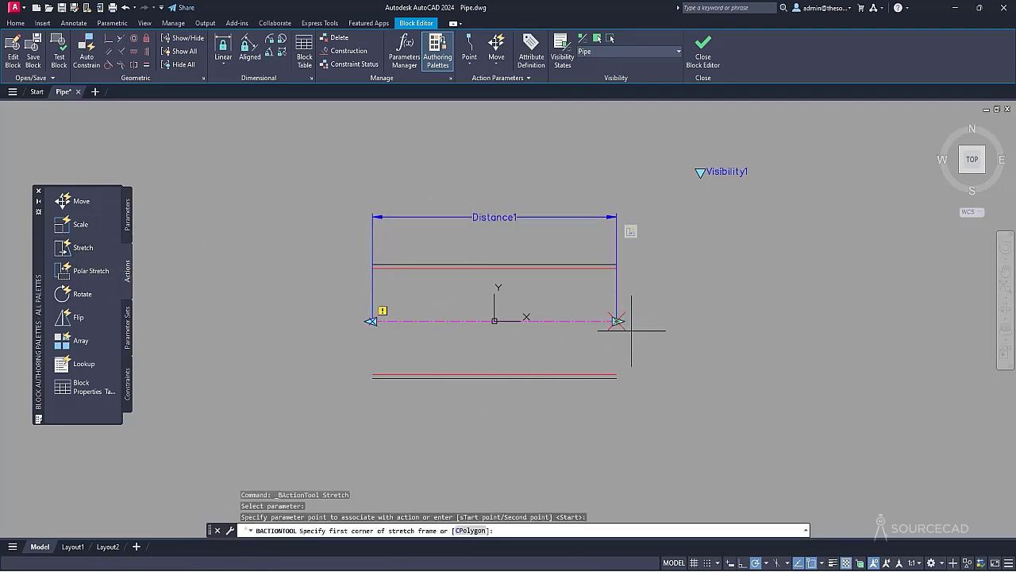
click(663, 419)
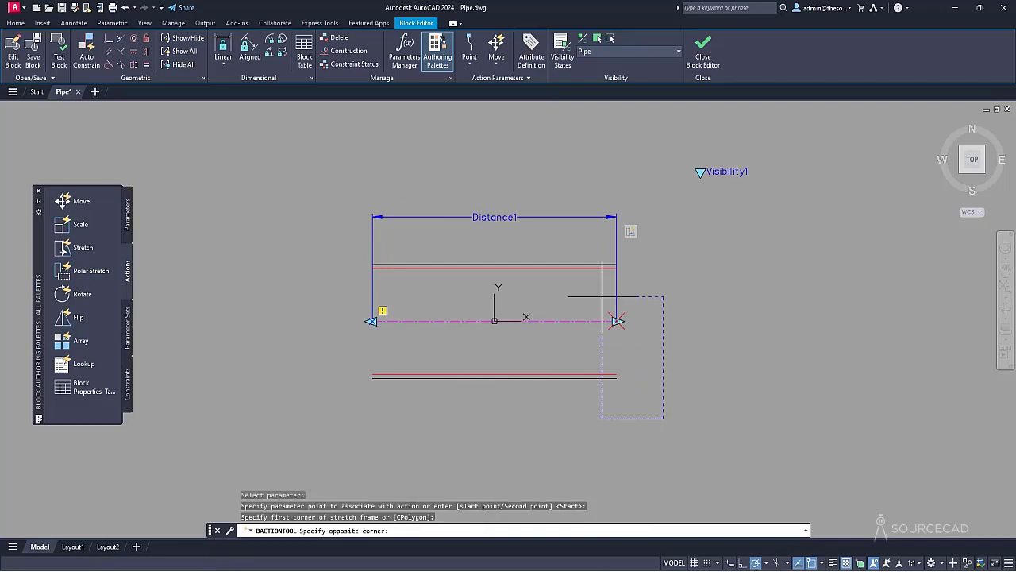
click(439, 184)
click(624, 451)
click(305, 141)
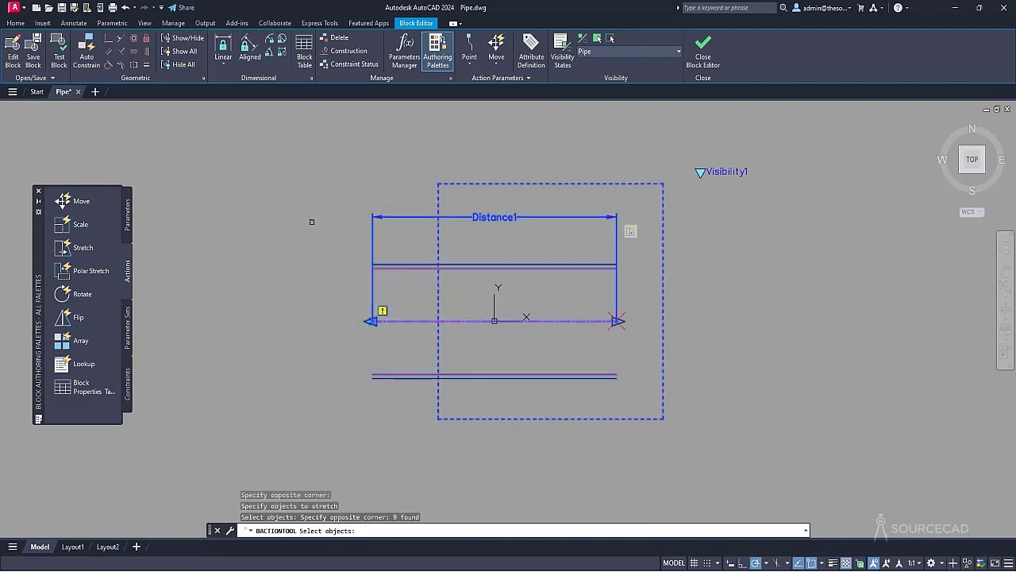
key(Return)
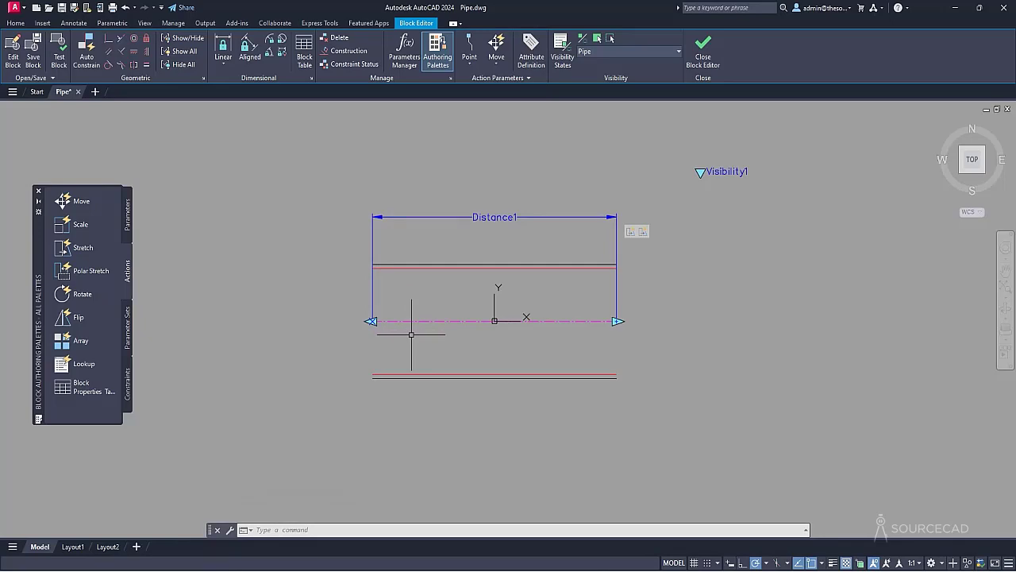
Close the Block Editor and save the block changes.
click(708, 45)
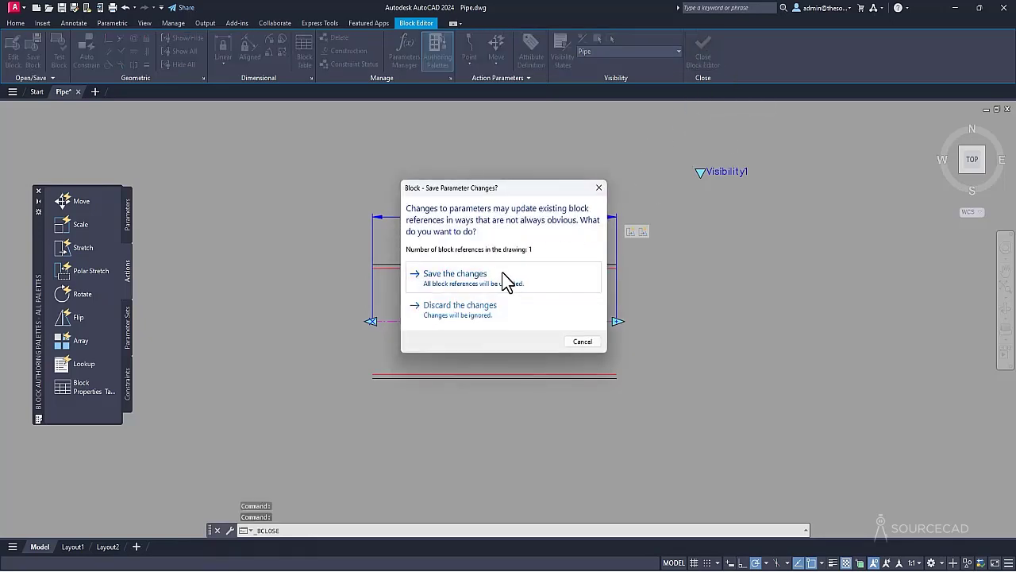
click(507, 280)
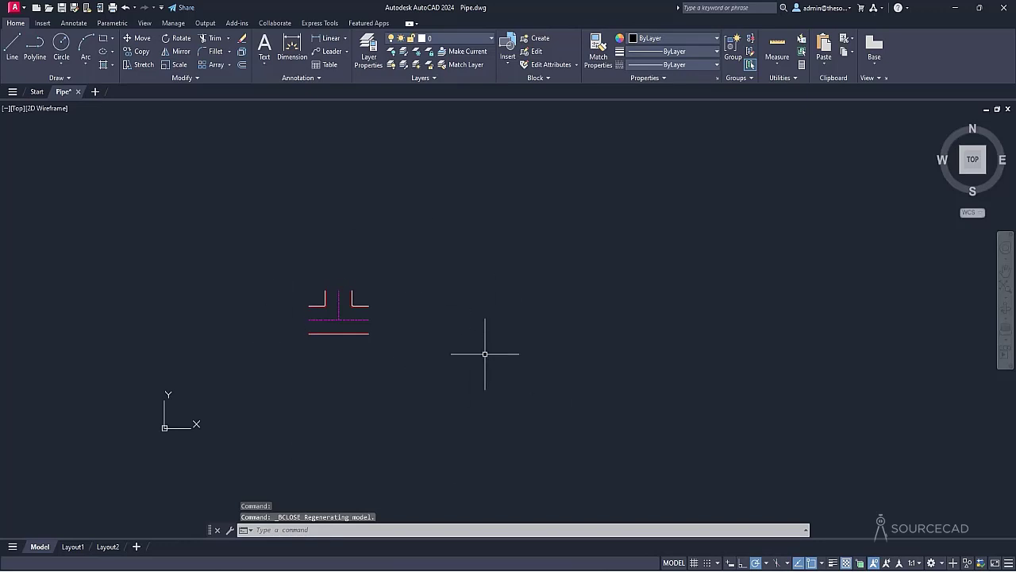
middle_drag(411, 345, 525, 341)
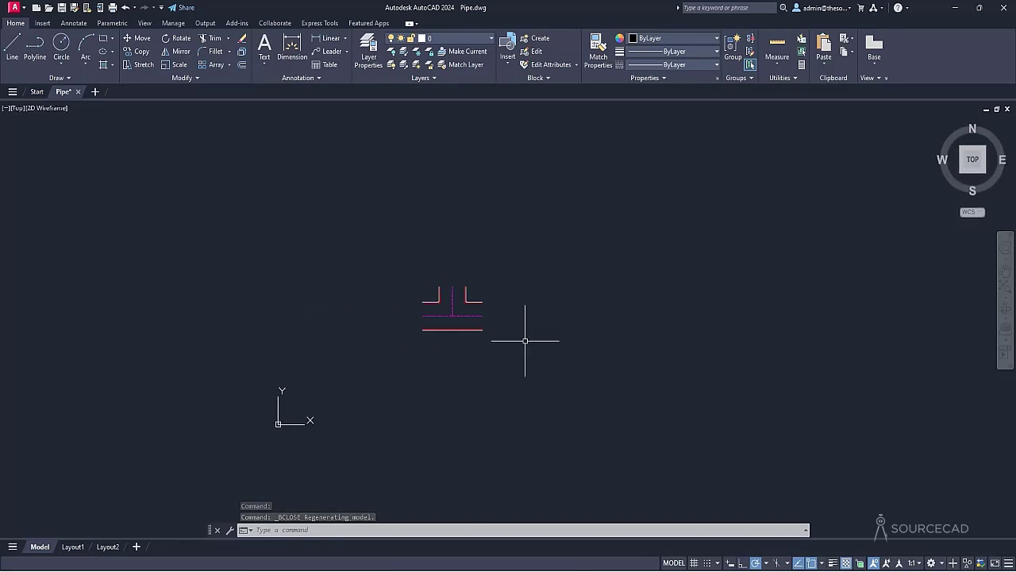
Insert two Pipe Block copies, one at upper left and one beside the T joint.
click(512, 58)
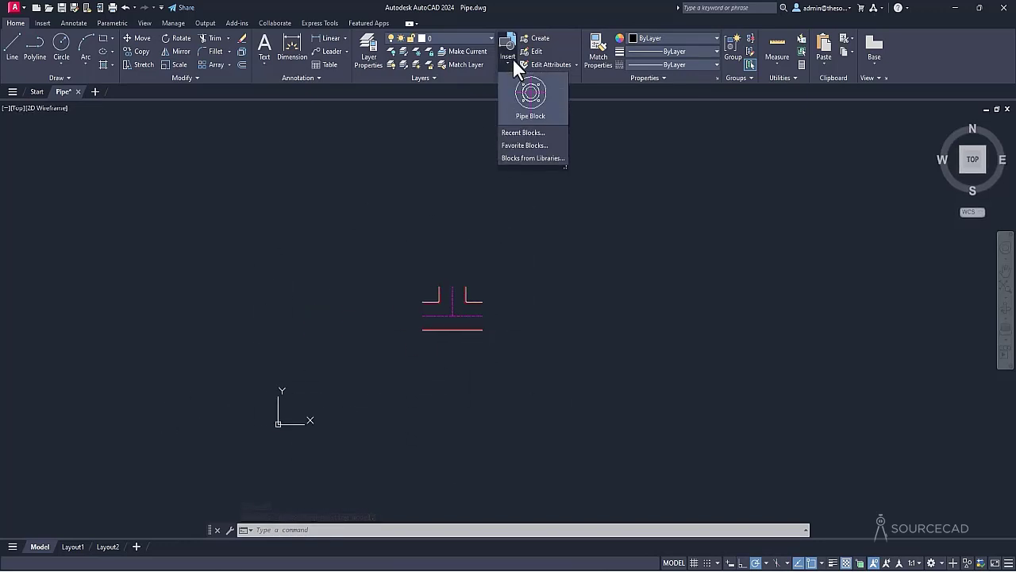
click(530, 106)
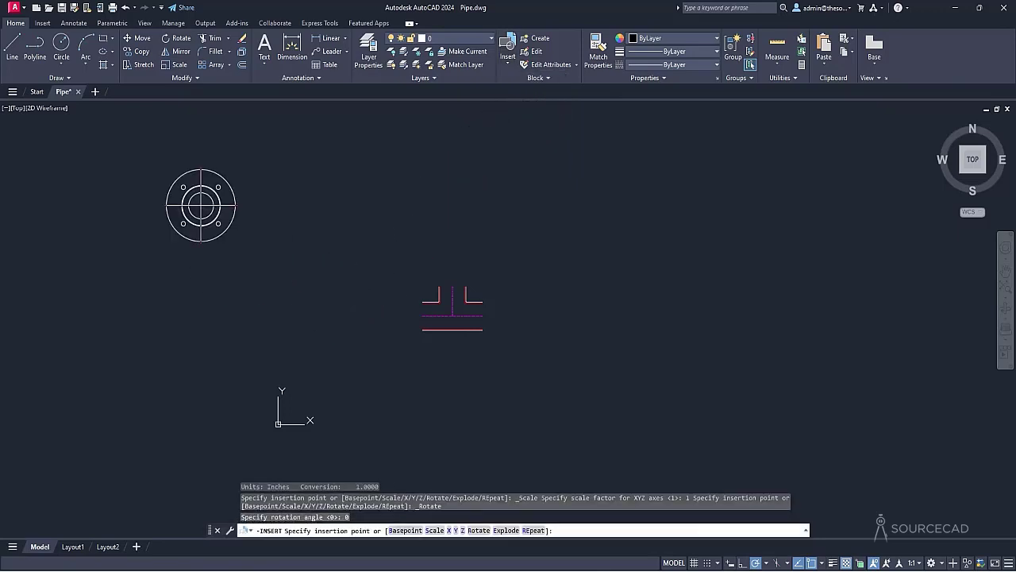
click(196, 201)
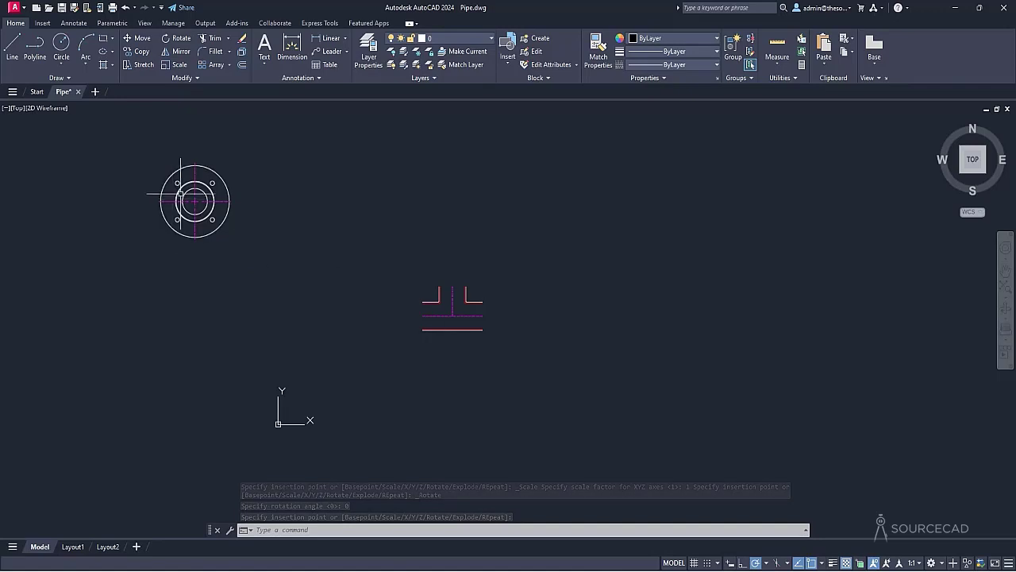
click(513, 55)
click(528, 103)
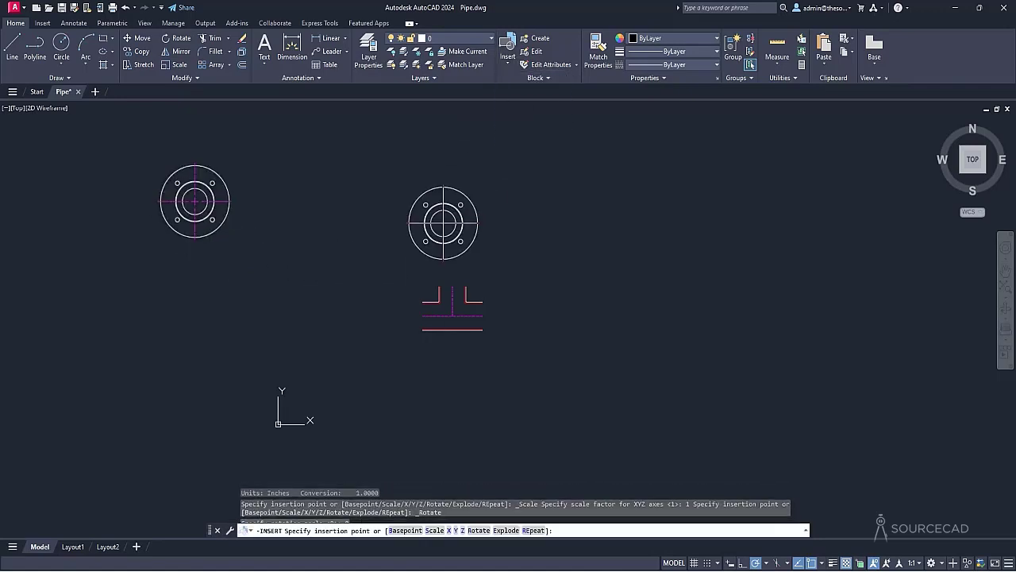
click(338, 316)
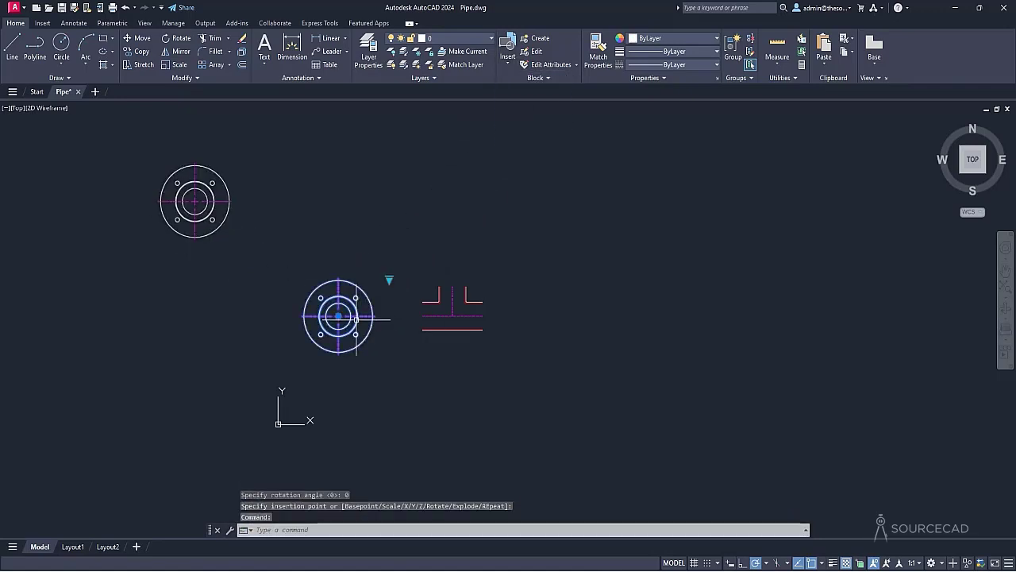
click(389, 280)
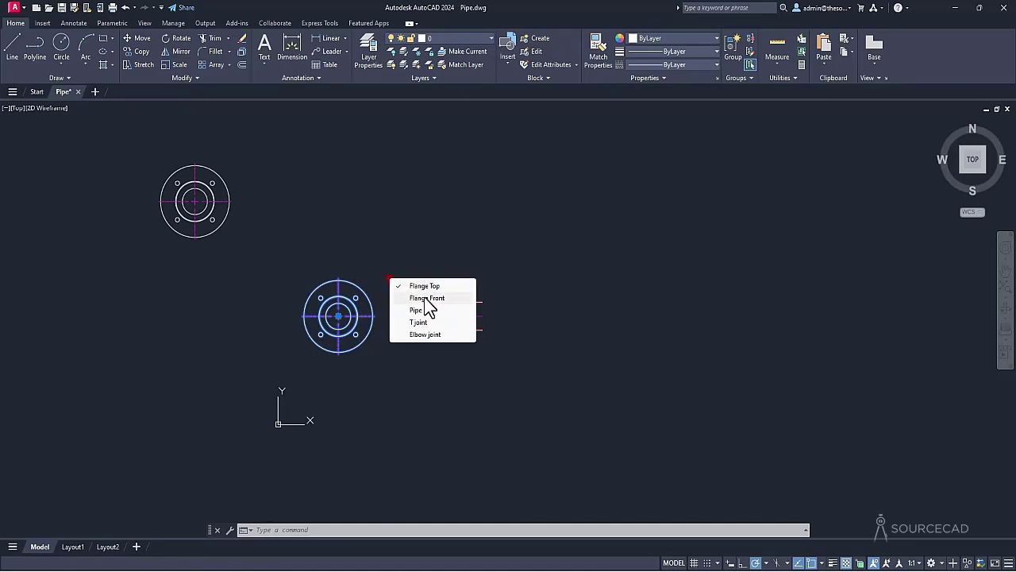
Set the left flange to Flange Front and switch the T joint block to Pipe.
click(425, 299)
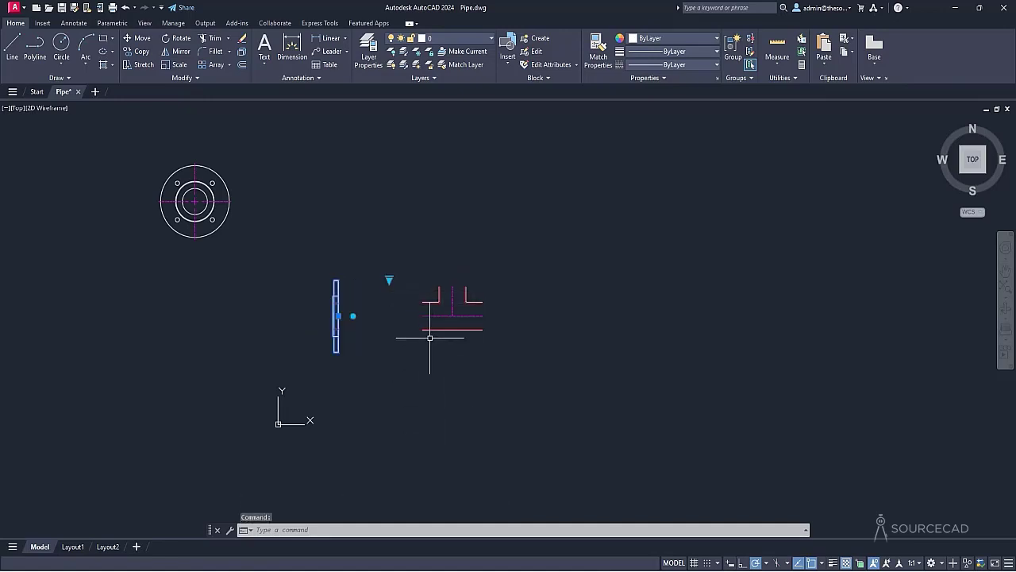
key(Escape)
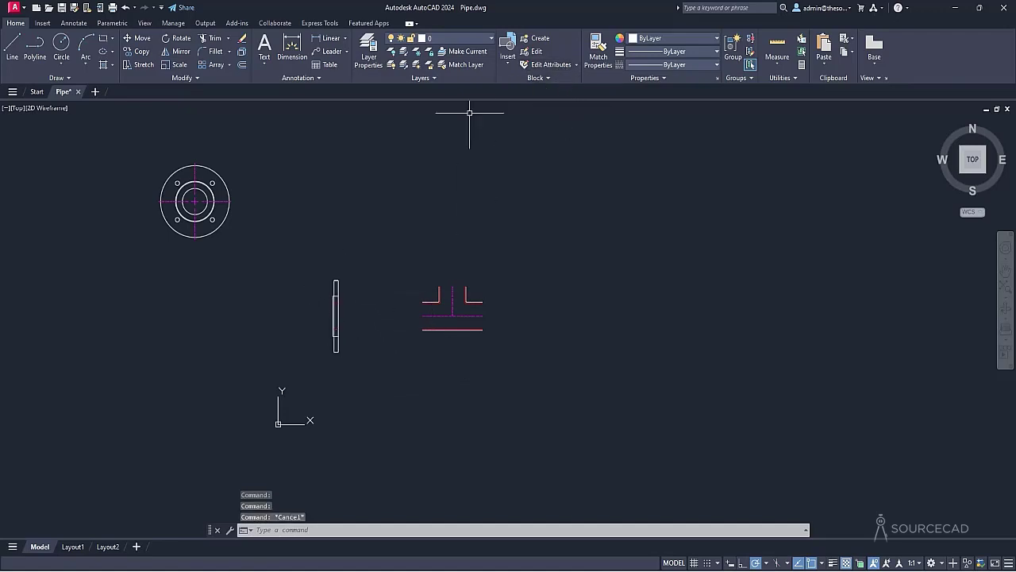
click(439, 300)
click(503, 278)
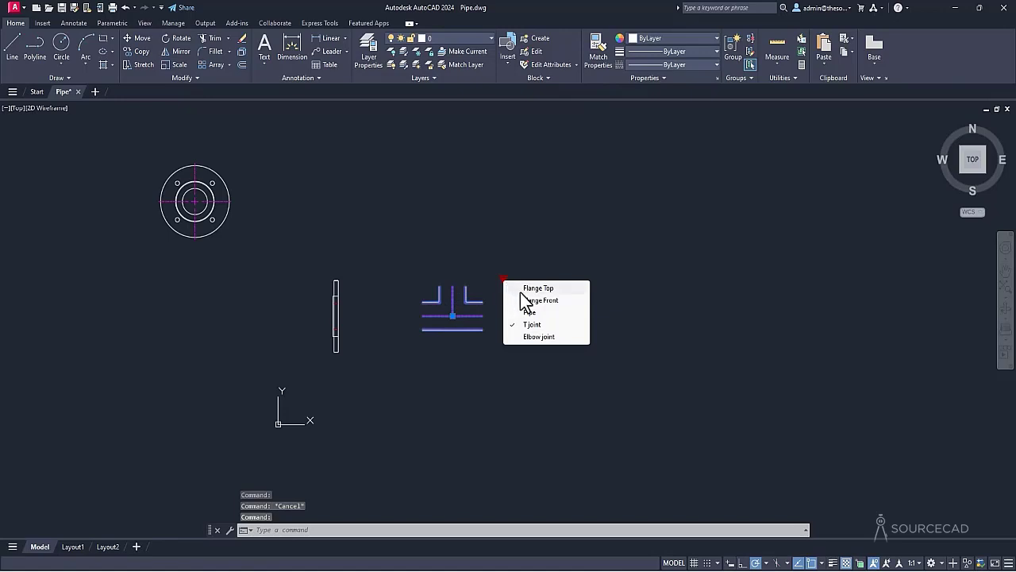
click(543, 312)
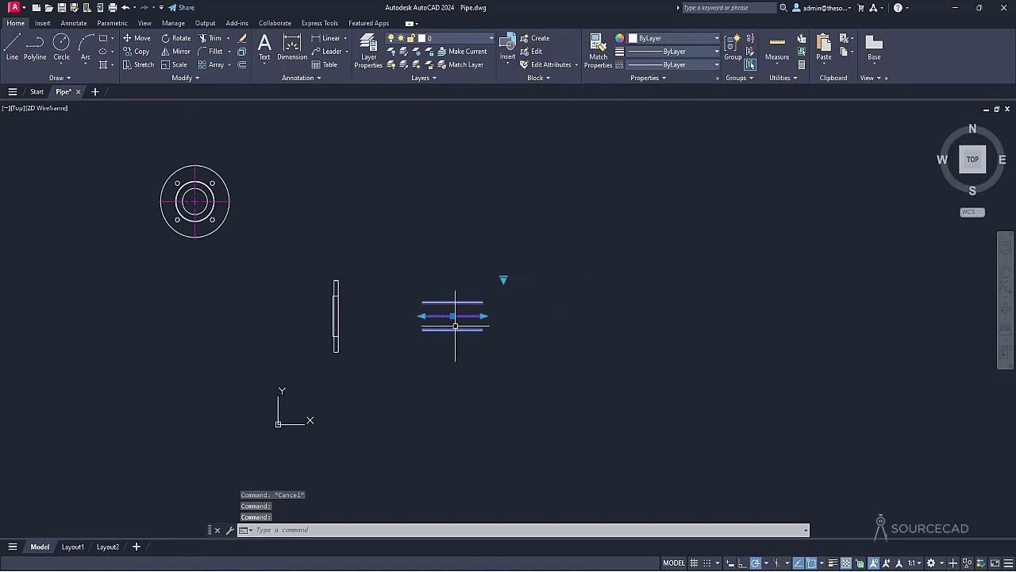
Stretch the pipe's left end onto the flange plate and lengthen it to the right.
scroll(456, 321, up, 4)
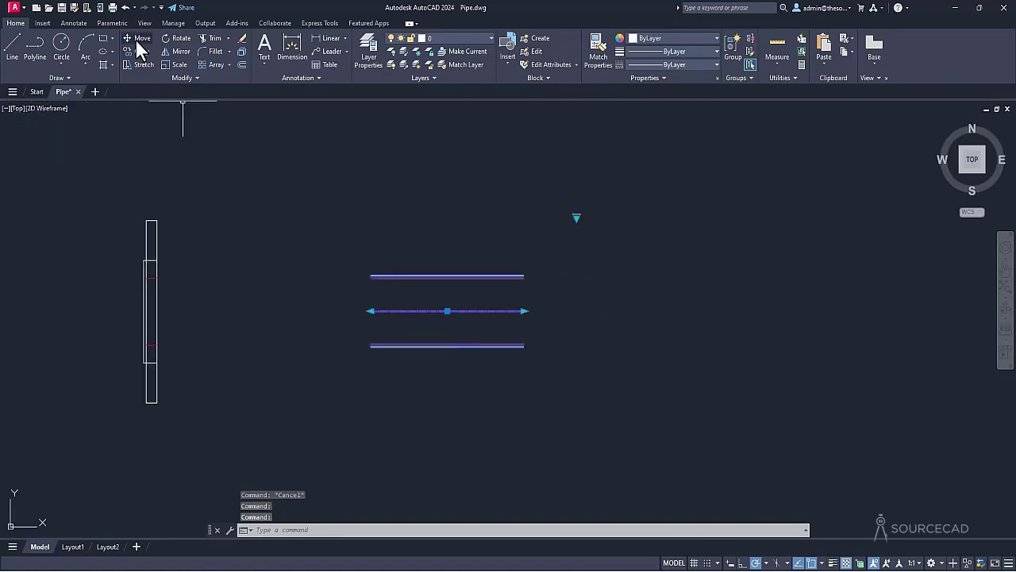
click(368, 311)
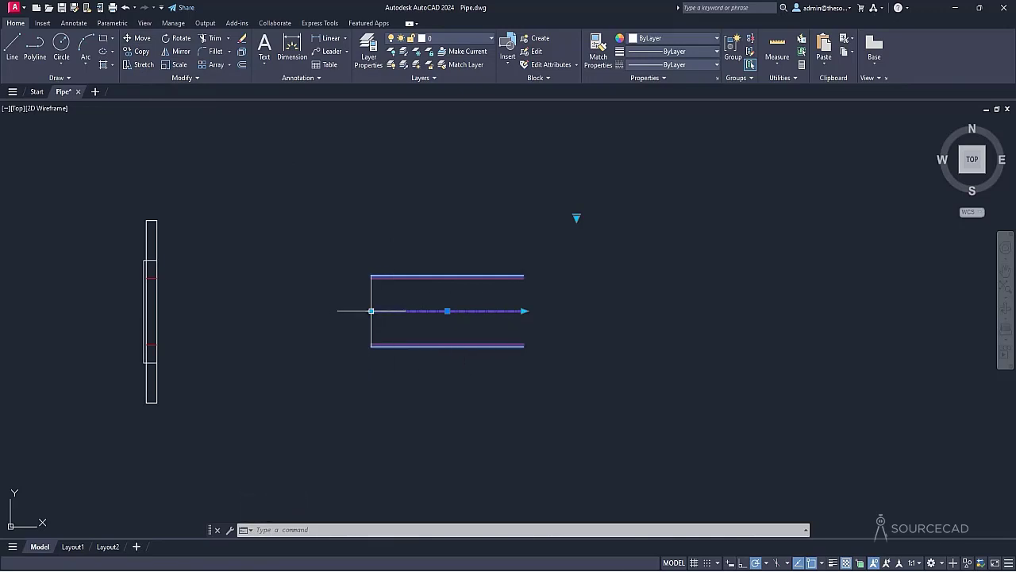
click(371, 311)
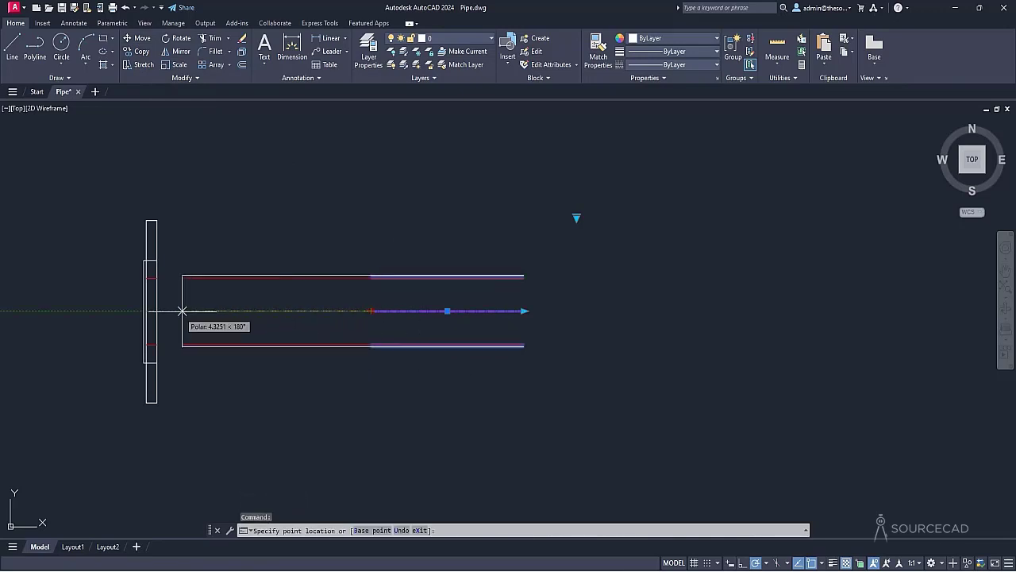
click(157, 311)
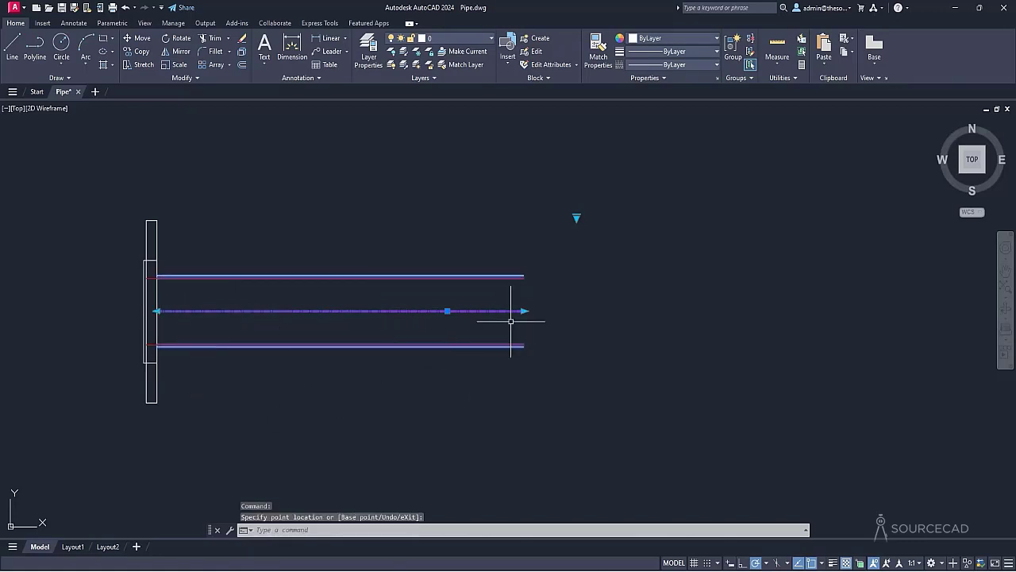
click(635, 311)
scroll(640, 358, down, 6)
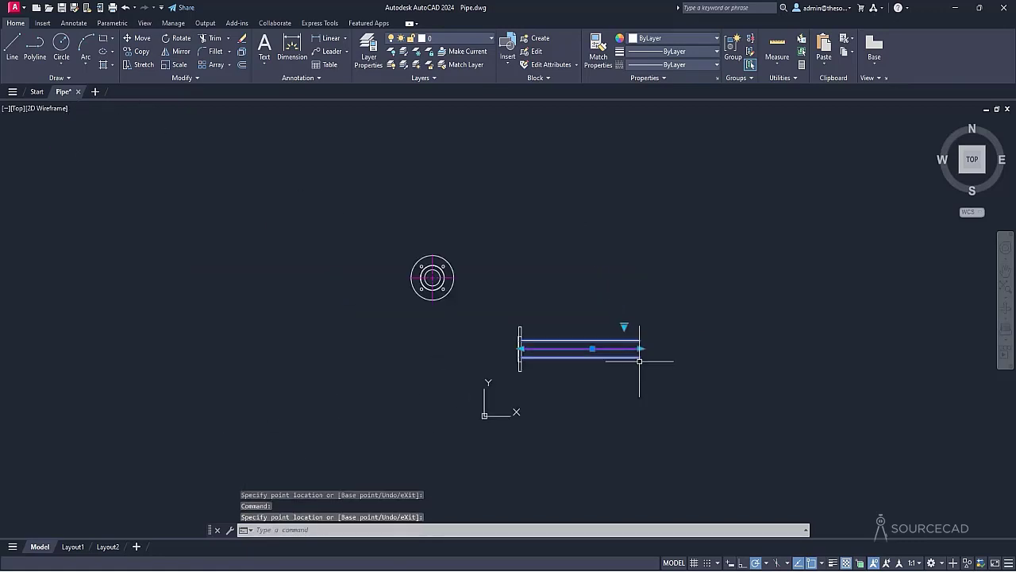
scroll(560, 352, up, 2)
middle_drag(667, 381, 438, 383)
key(Escape)
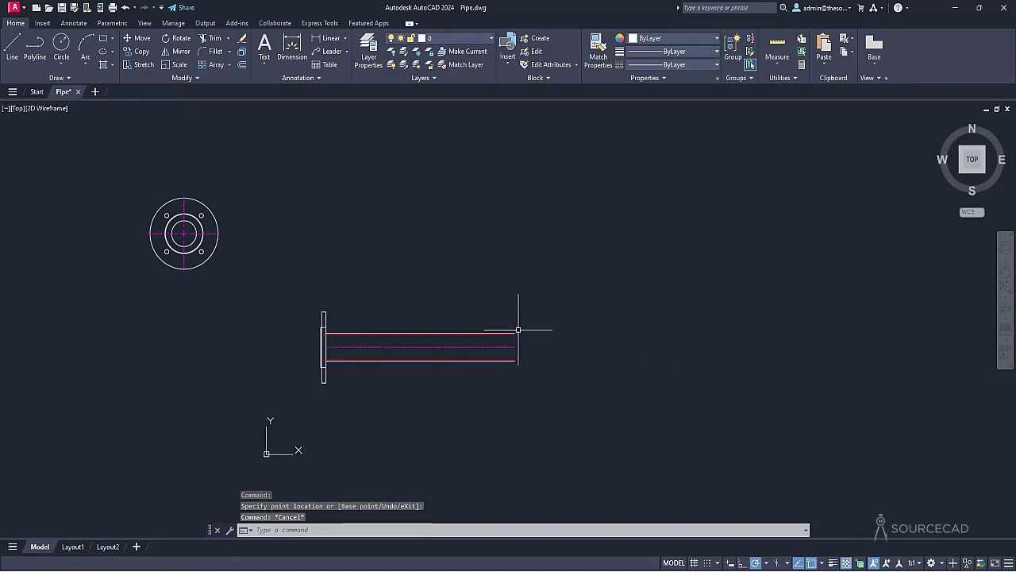
Insert a Pipe Block copy right of the pipe and switch it to the T joint view.
click(510, 65)
click(530, 97)
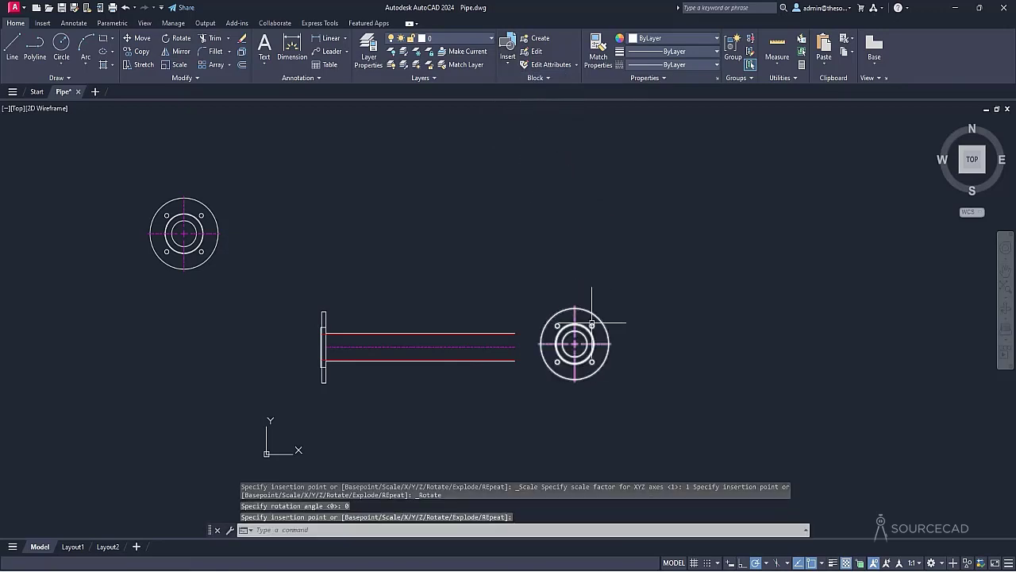
click(593, 347)
click(584, 341)
click(626, 308)
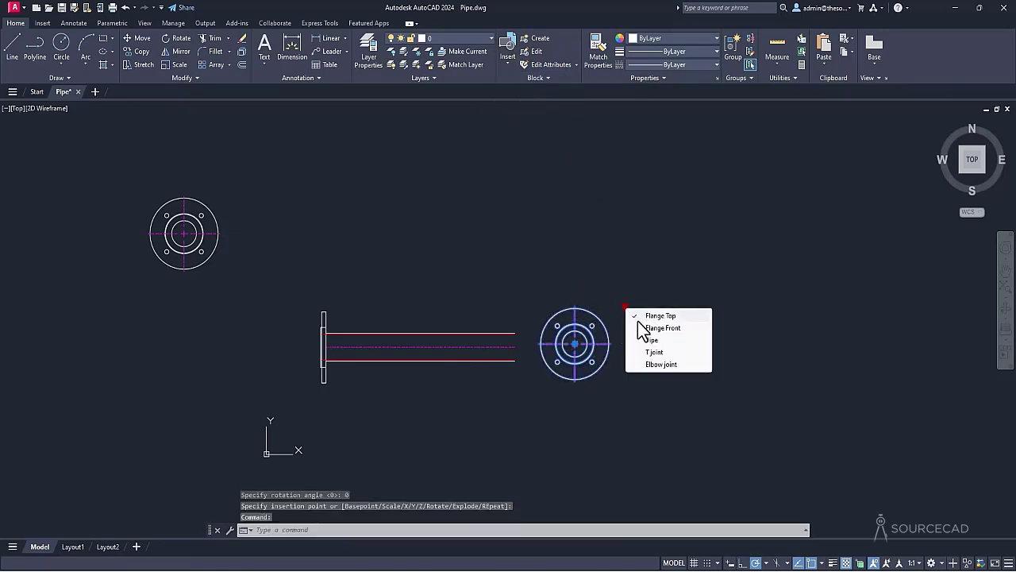
click(670, 352)
Move the T joint onto the pipe's right end.
click(139, 39)
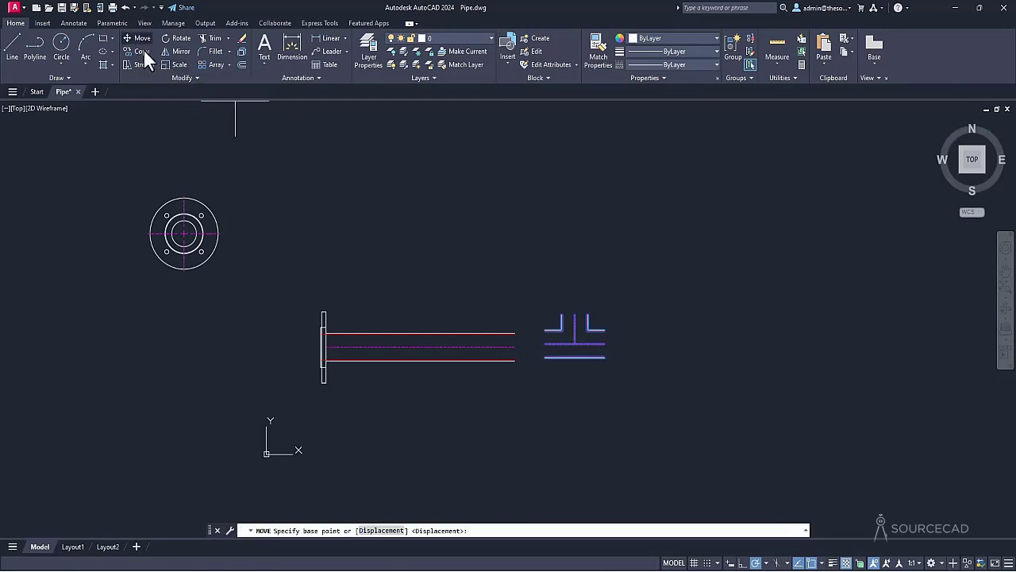
click(545, 343)
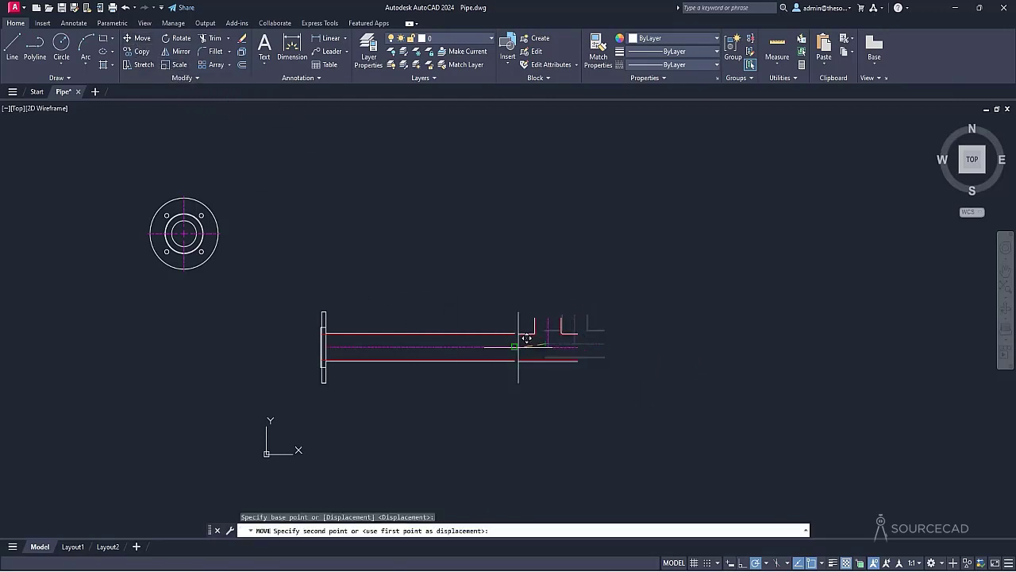
click(516, 345)
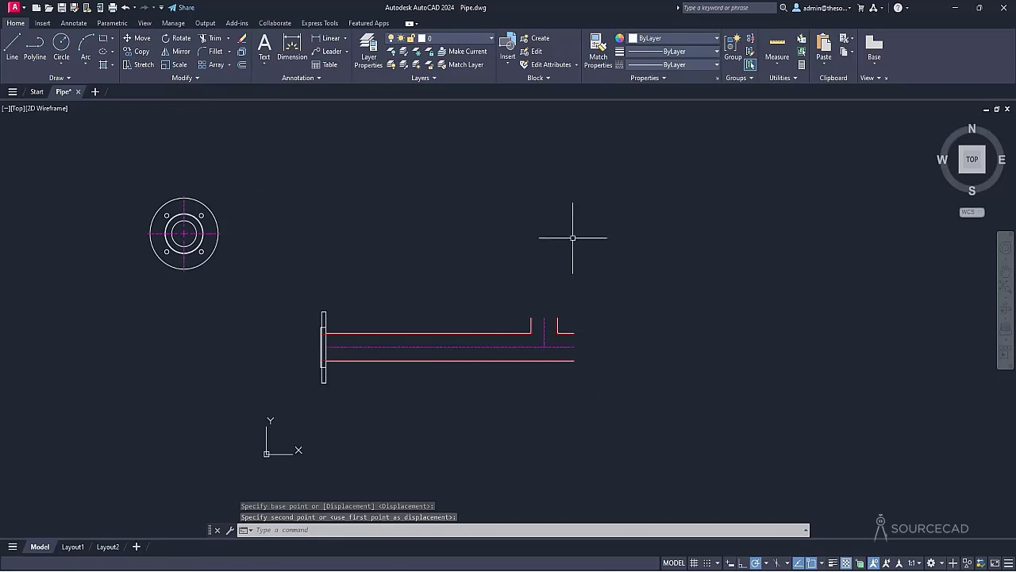
click(508, 57)
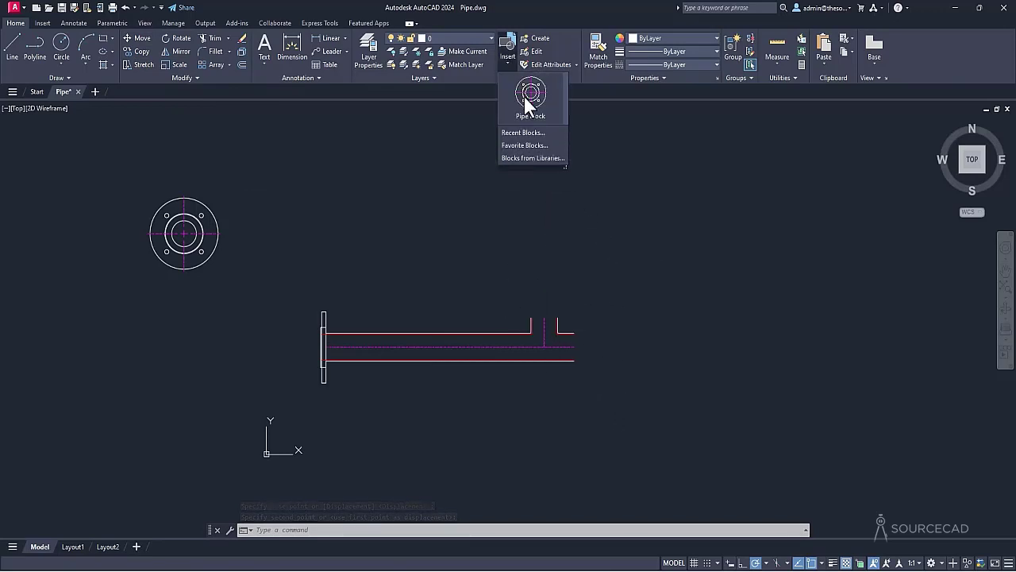
Place a new Pipe Block above the T joint and switch it to the Elbow joint view.
click(526, 97)
click(567, 267)
click(580, 252)
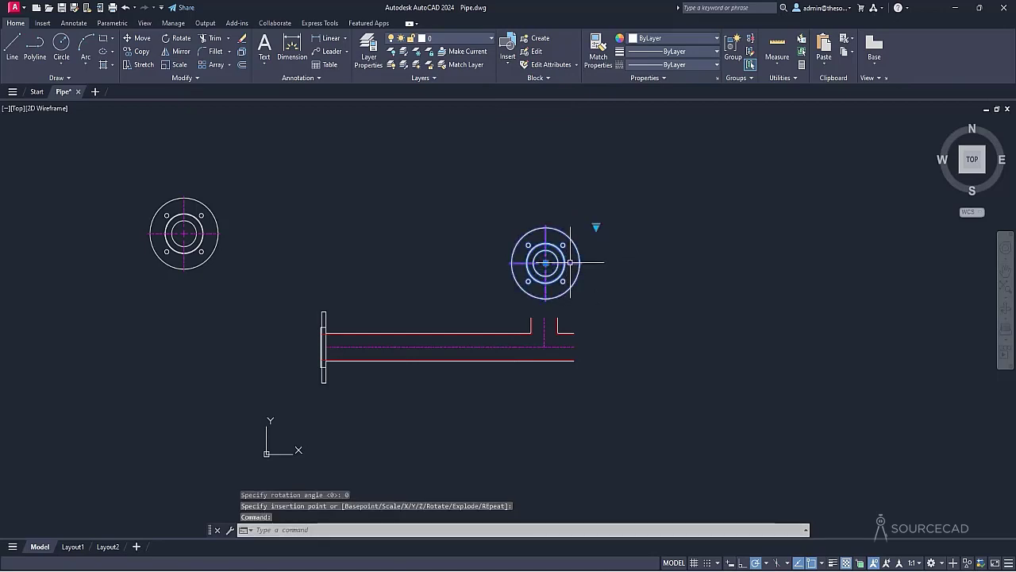
click(597, 227)
click(633, 283)
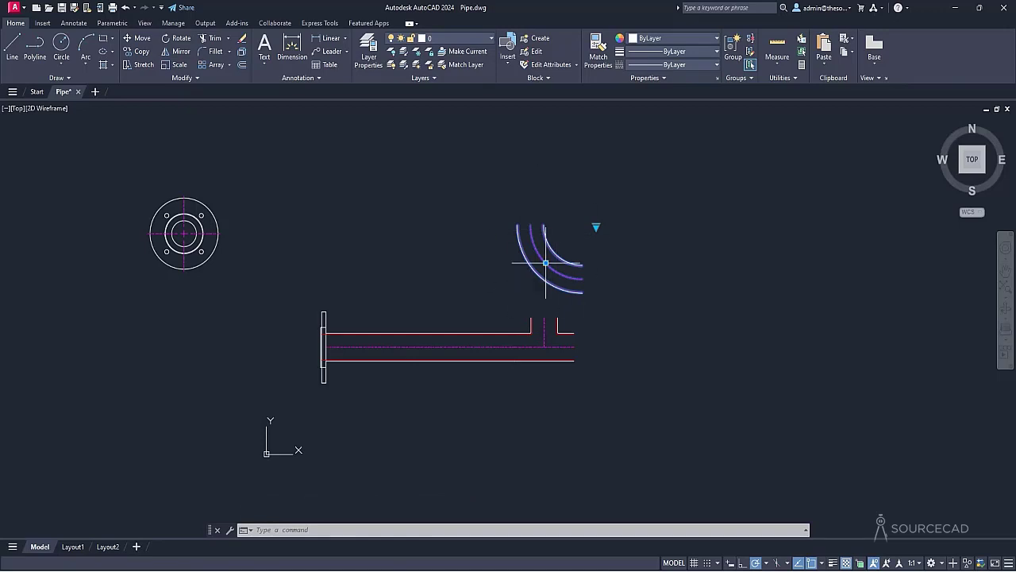
Rotate the elbow 270° and move its lower end onto the T joint's upward branch.
click(178, 39)
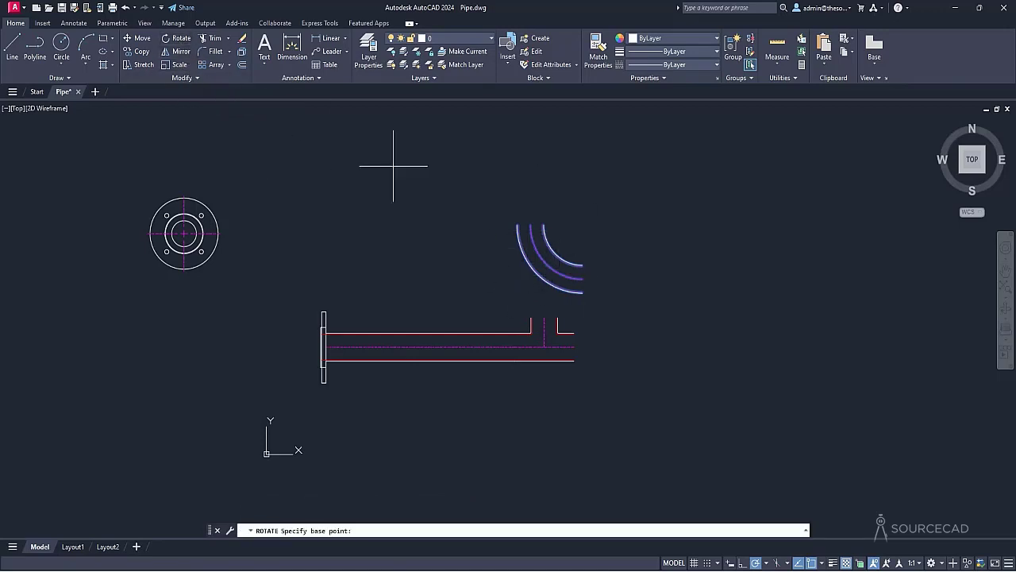
click(583, 225)
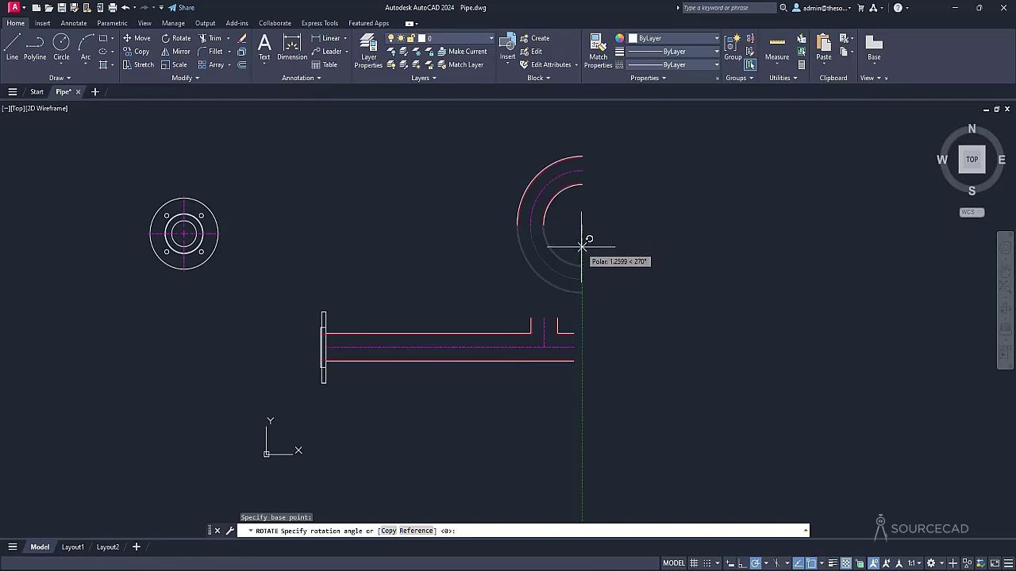
click(582, 309)
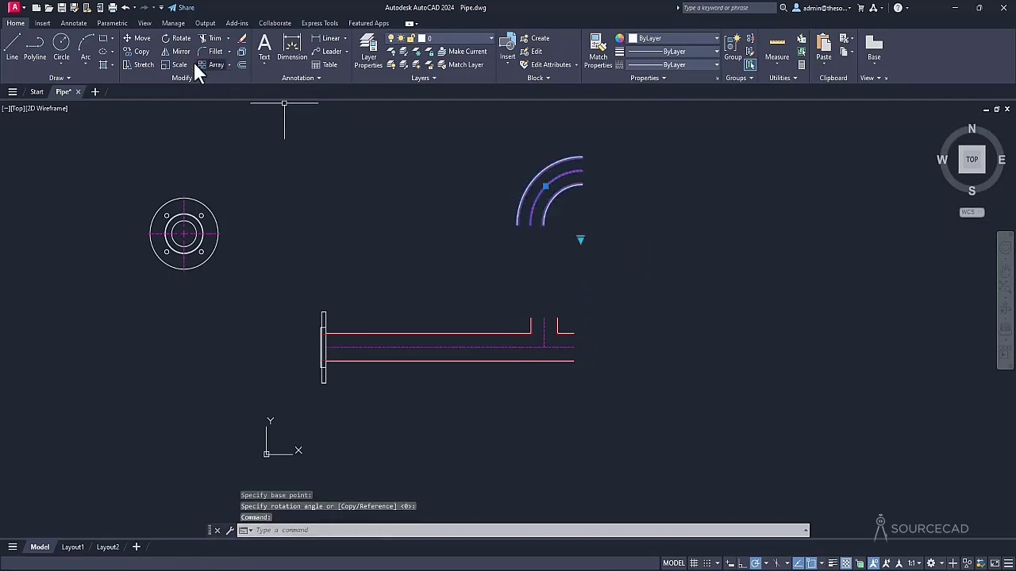
click(137, 39)
click(530, 225)
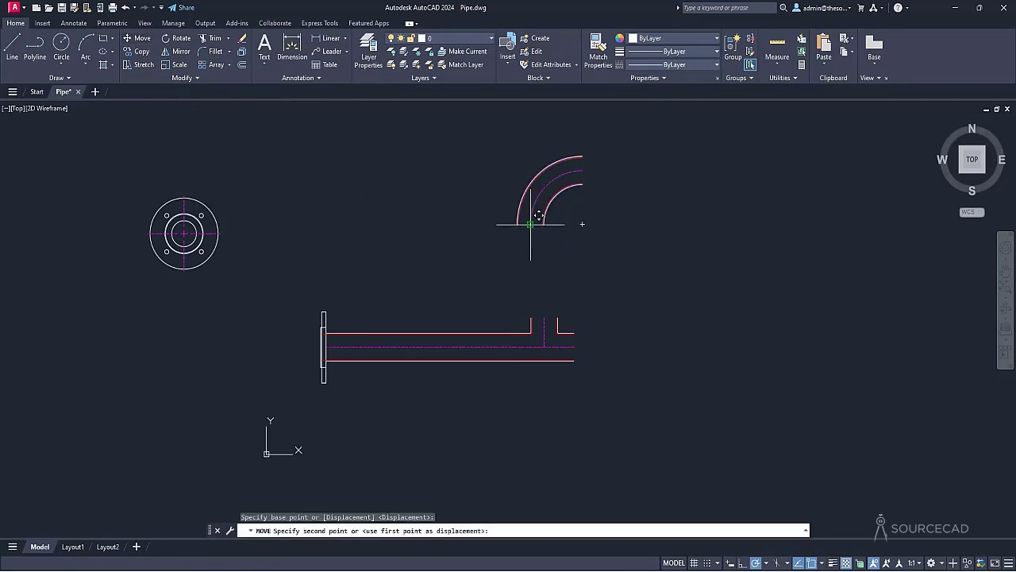
click(545, 319)
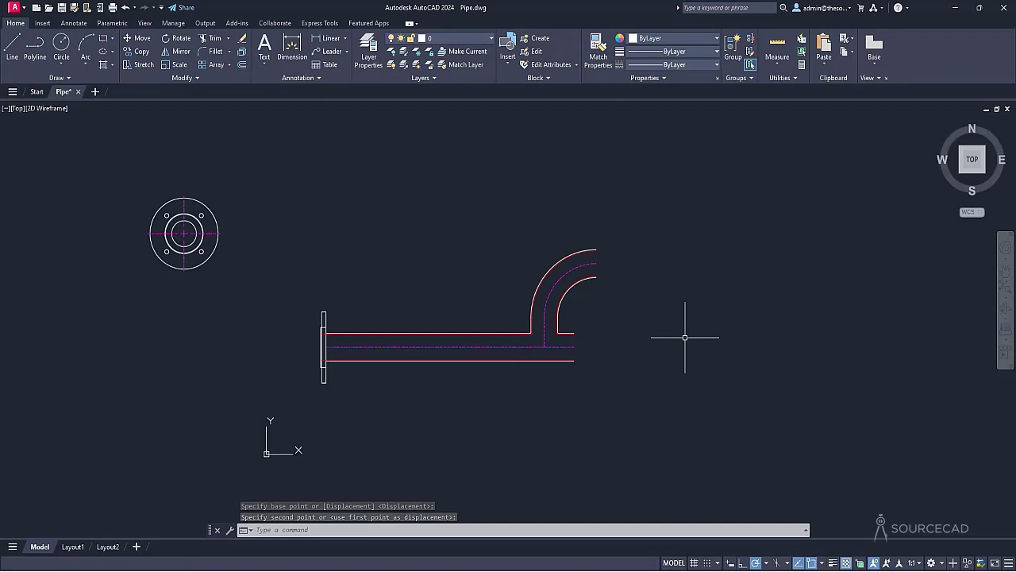
Insert a Pipe Block copy in its Pipe view and join it to the main pipe's end.
click(509, 62)
click(531, 95)
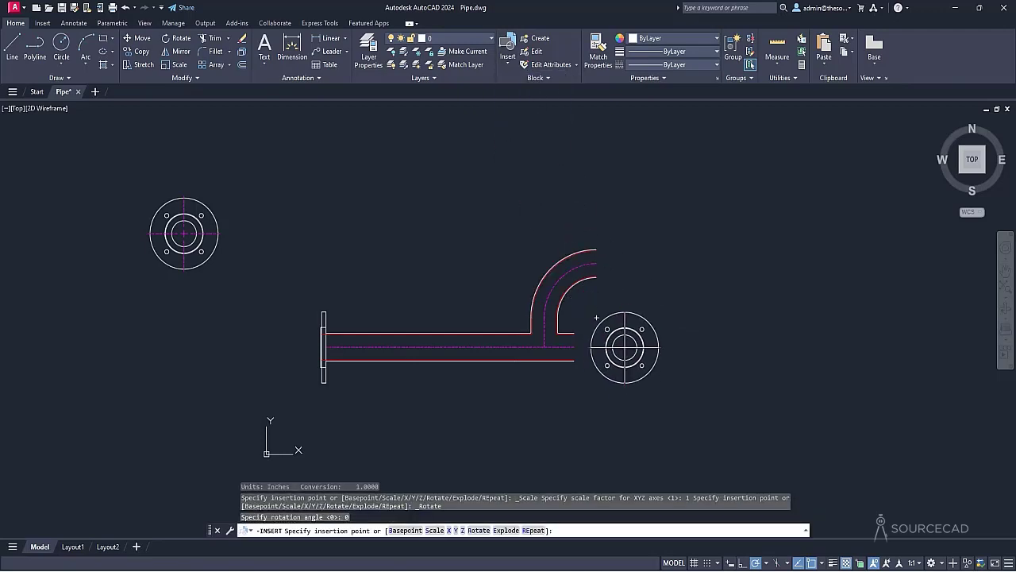
click(624, 346)
click(659, 335)
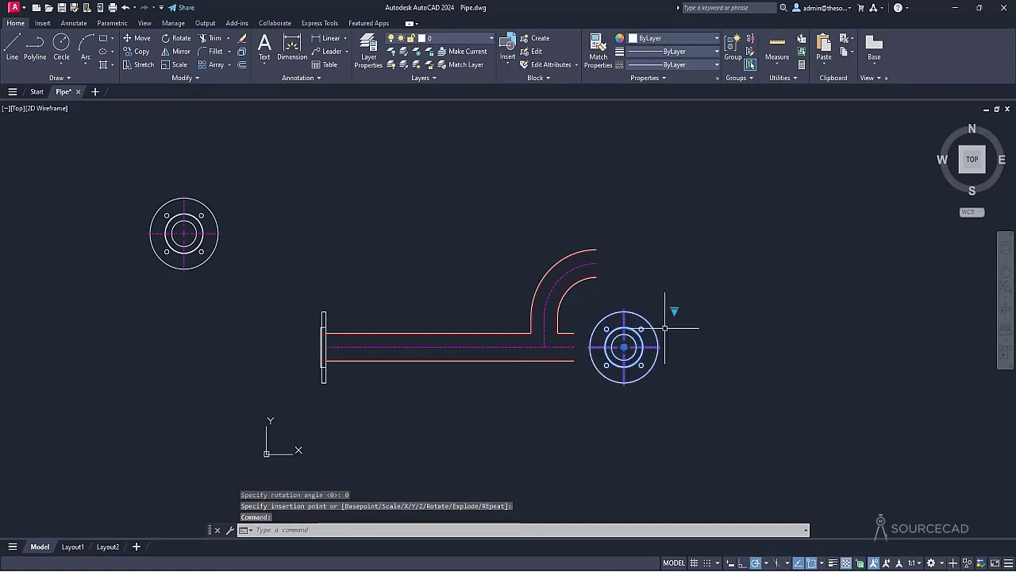
click(674, 310)
click(699, 343)
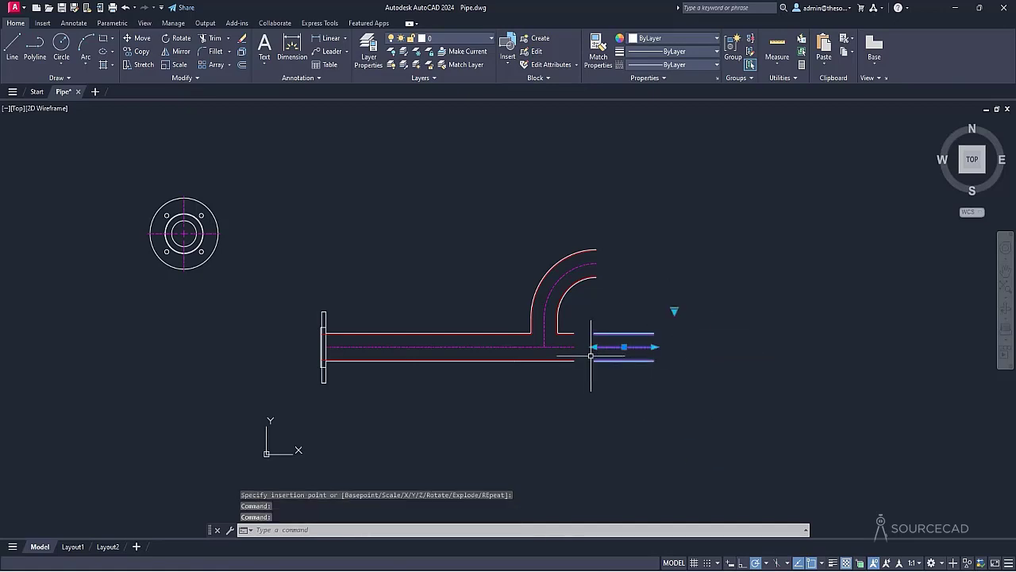
click(137, 38)
click(594, 346)
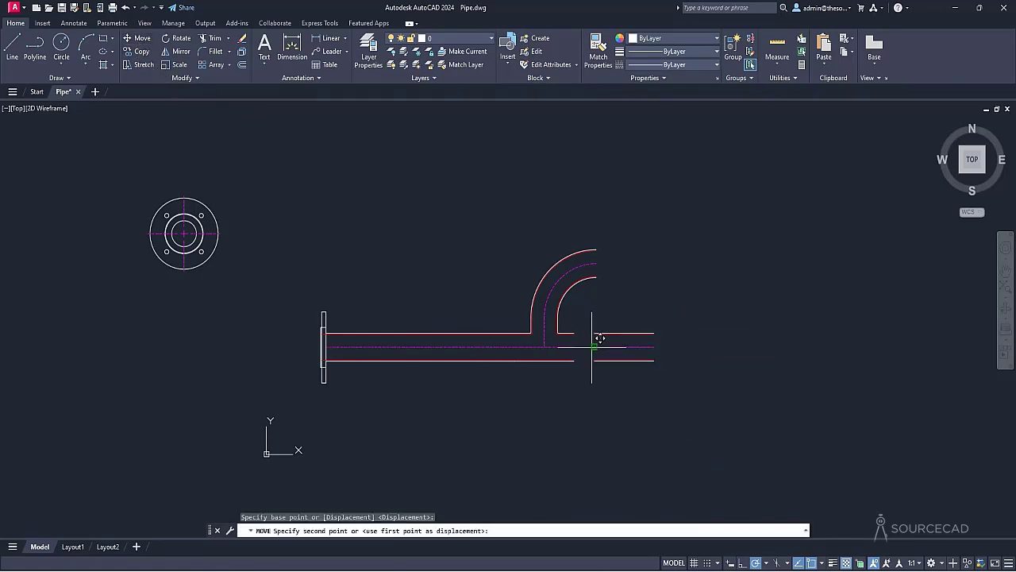
click(573, 347)
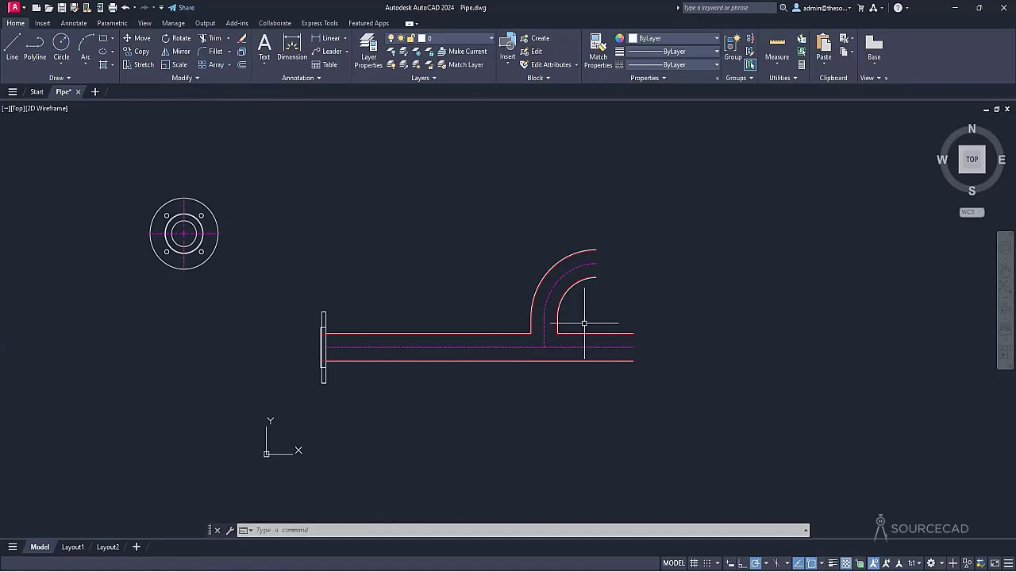
Stretch the new pipe's end to line up with the elbow outlet.
click(632, 334)
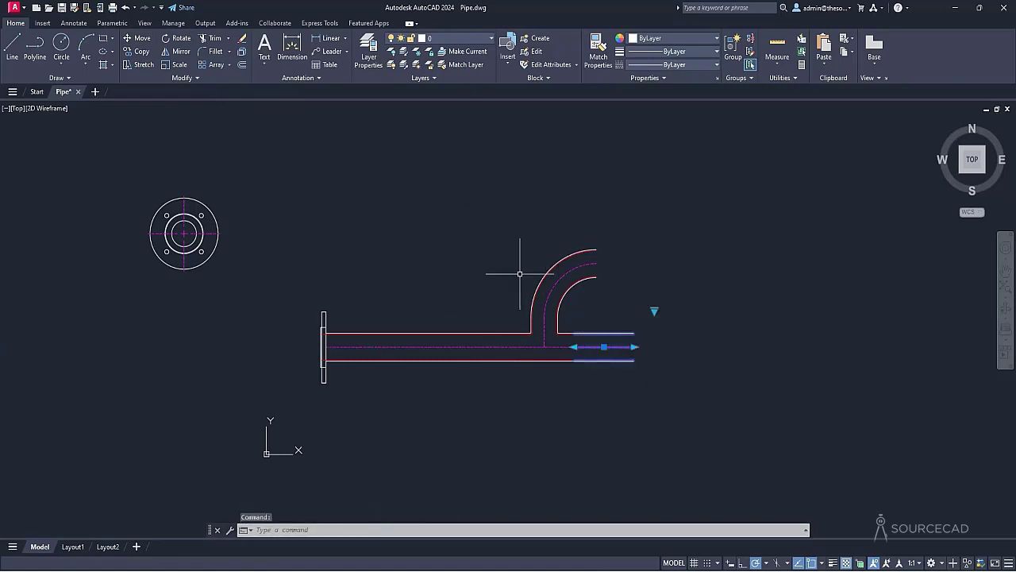
click(141, 52)
click(574, 347)
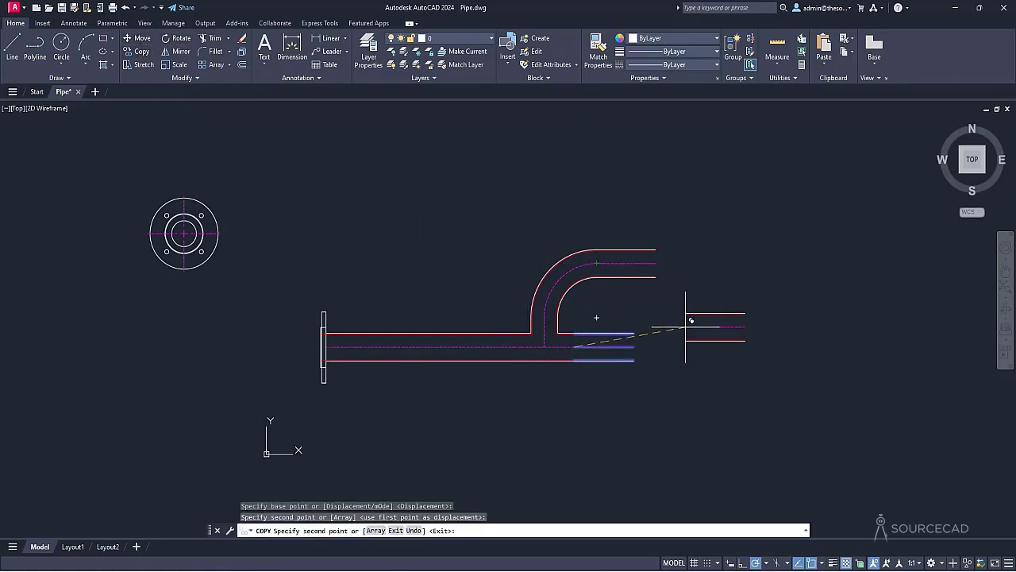
key(Escape)
click(631, 358)
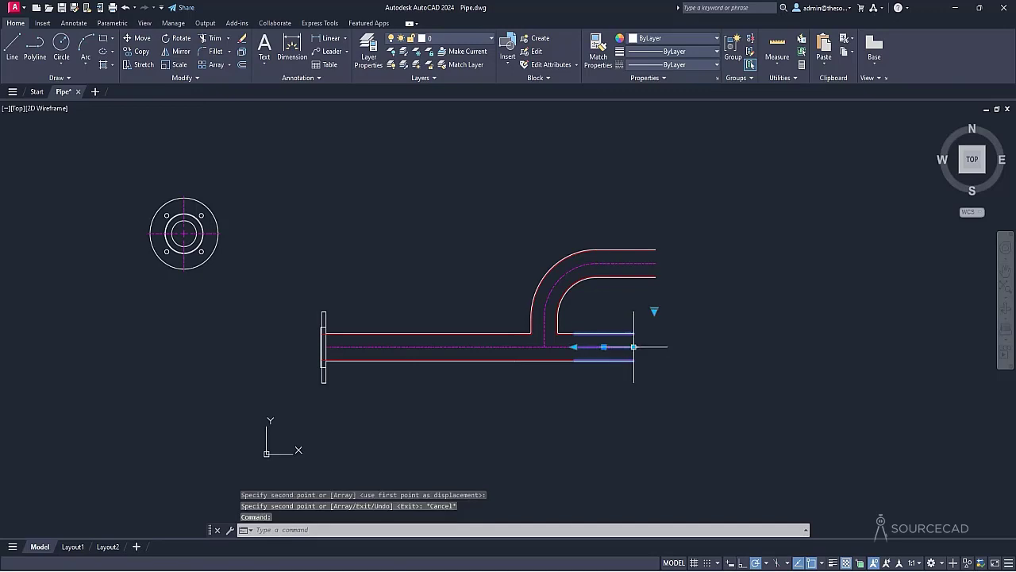
click(633, 347)
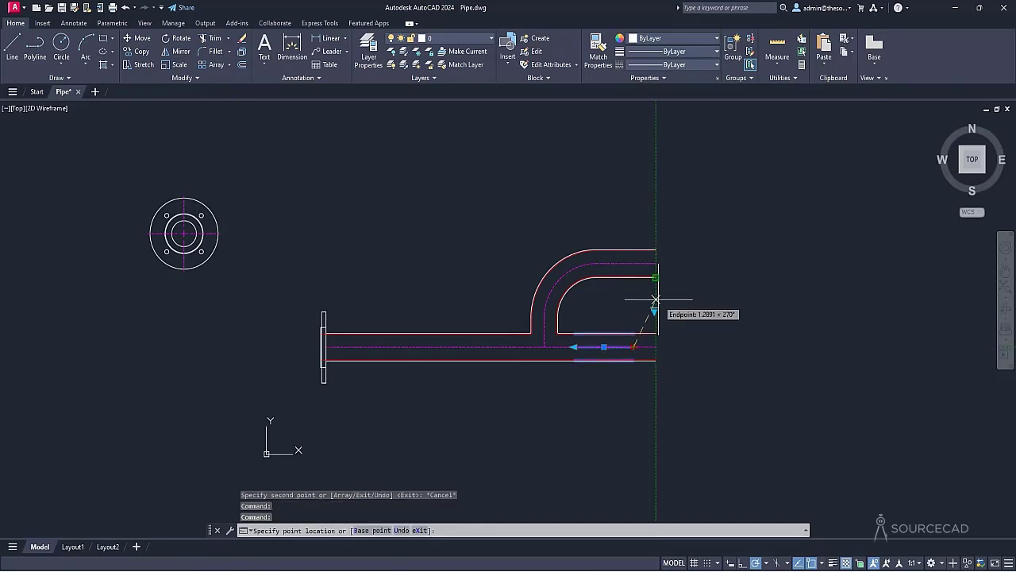
key(Escape)
key(Escape)
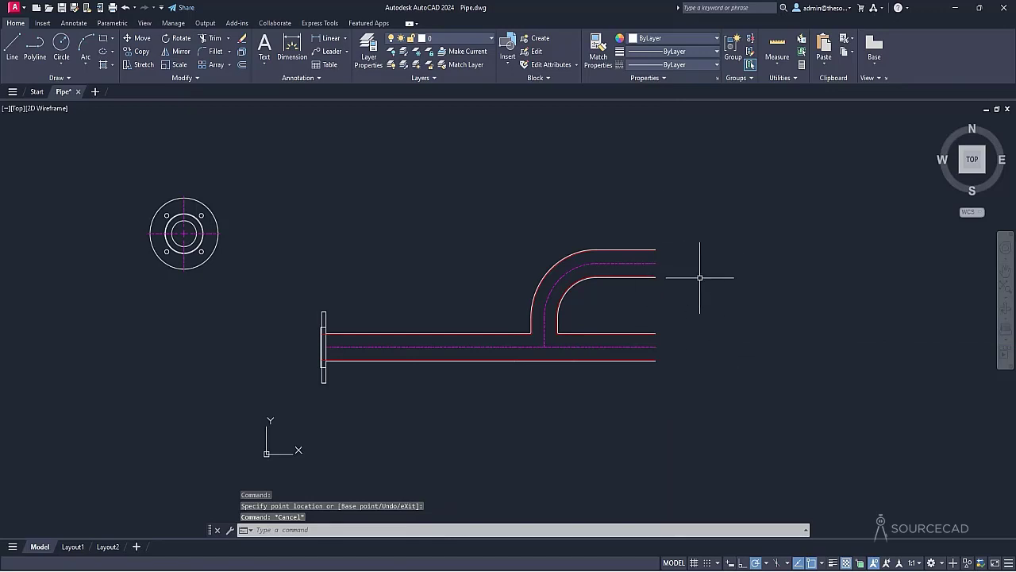
click(507, 65)
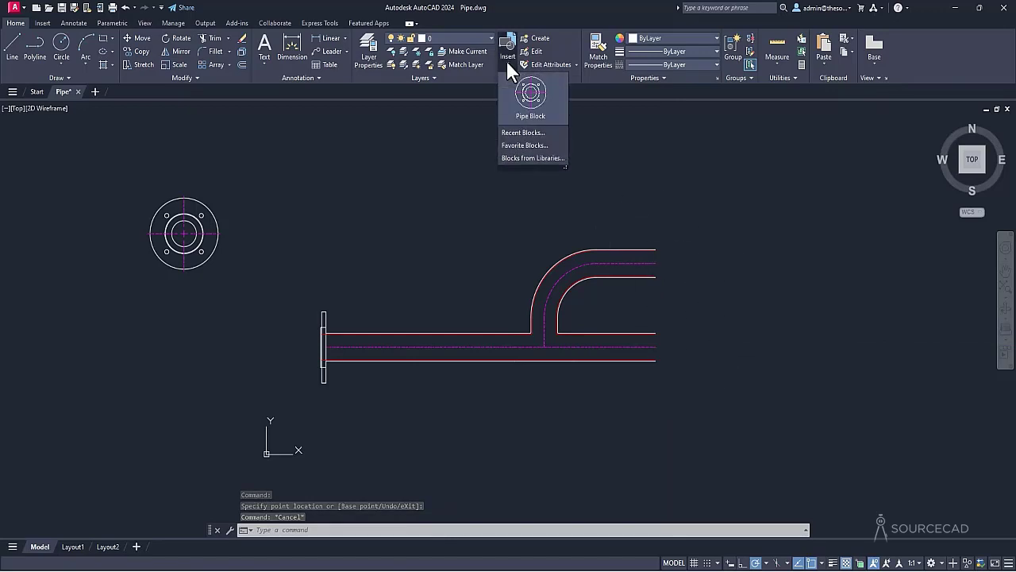
Insert a Flange Front flange at the elbow outlet and rotate it 90° upright.
click(528, 106)
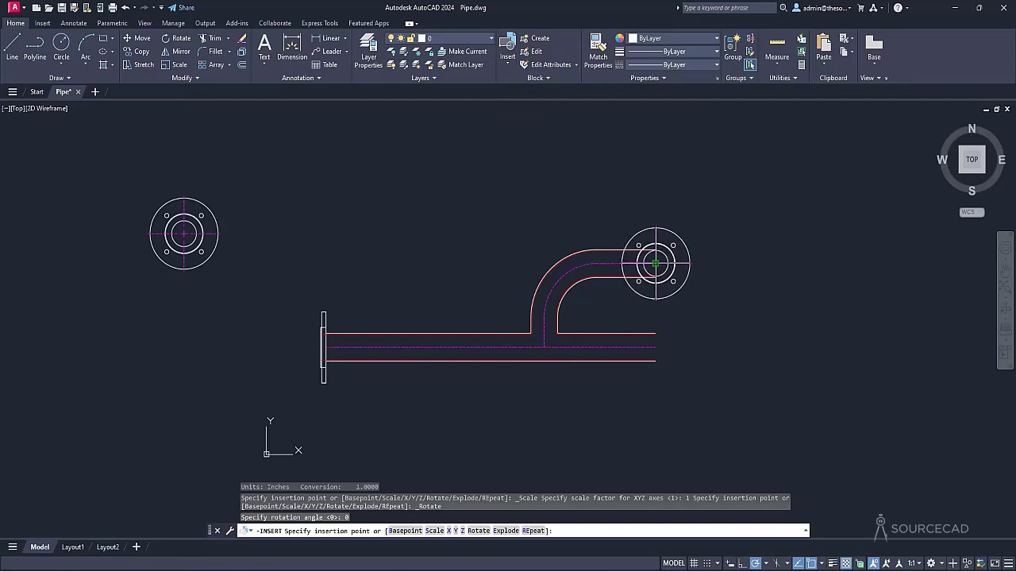
click(656, 262)
click(705, 228)
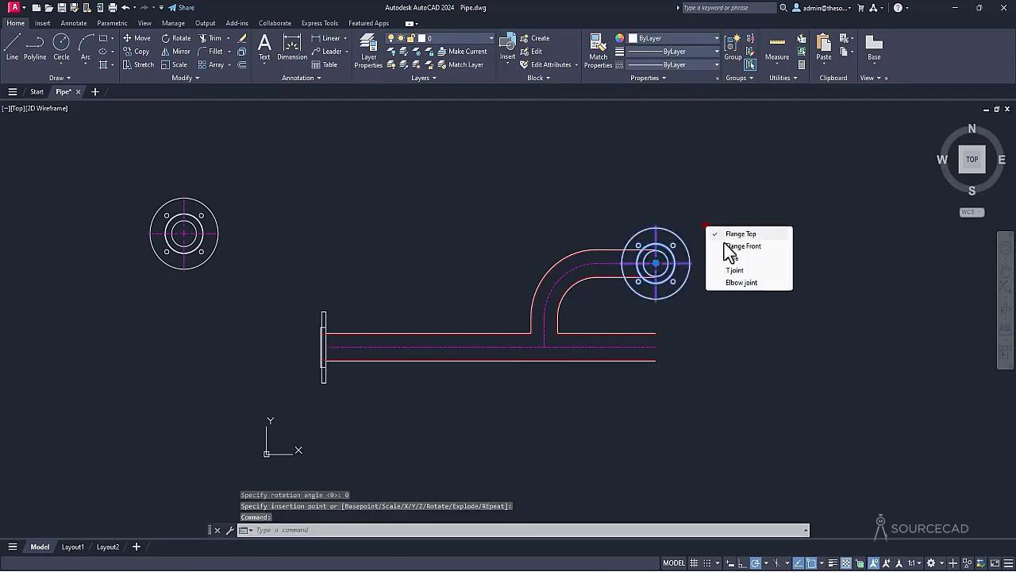
click(726, 248)
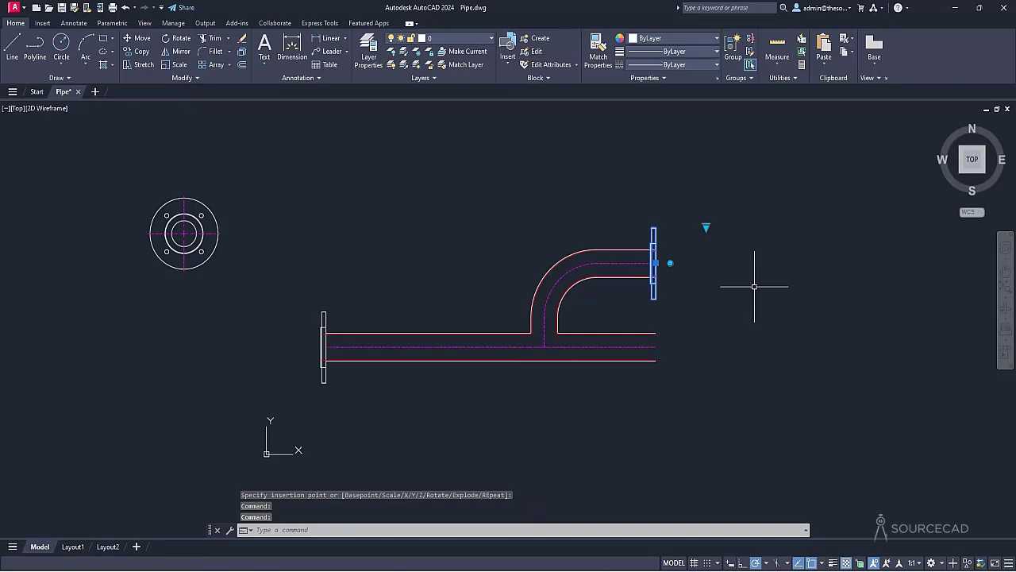
scroll(669, 262, up, 4)
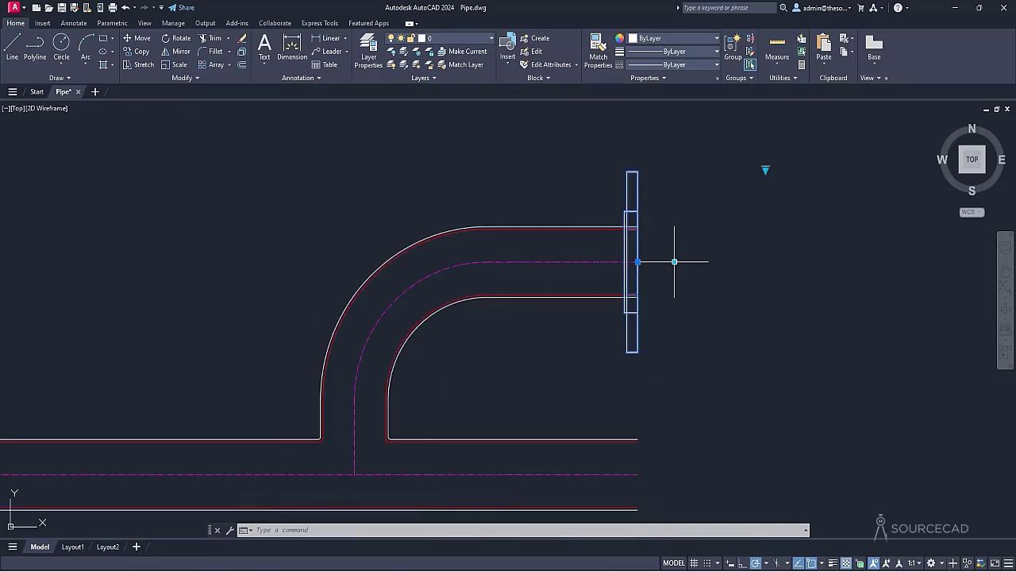
click(674, 261)
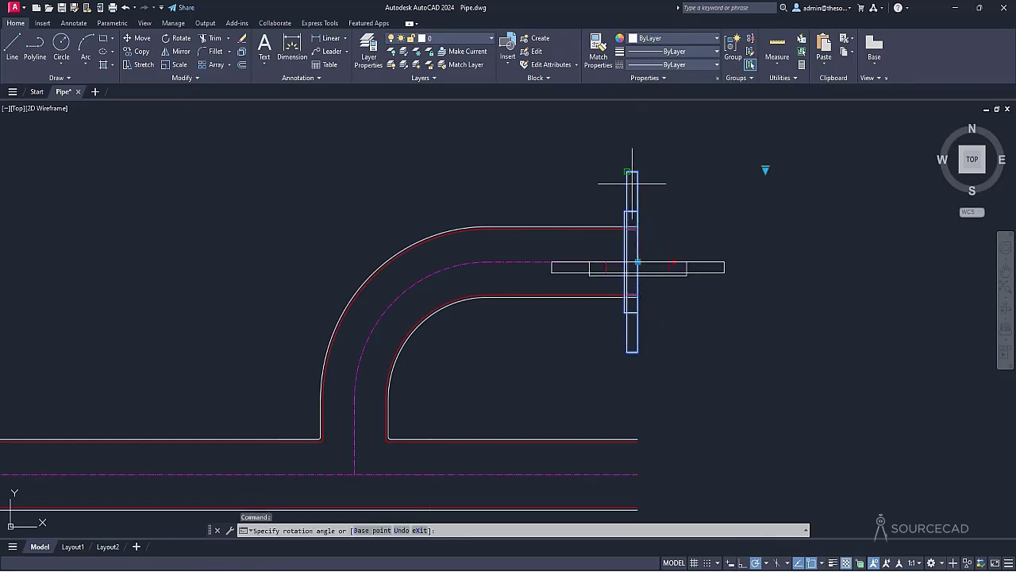
click(529, 260)
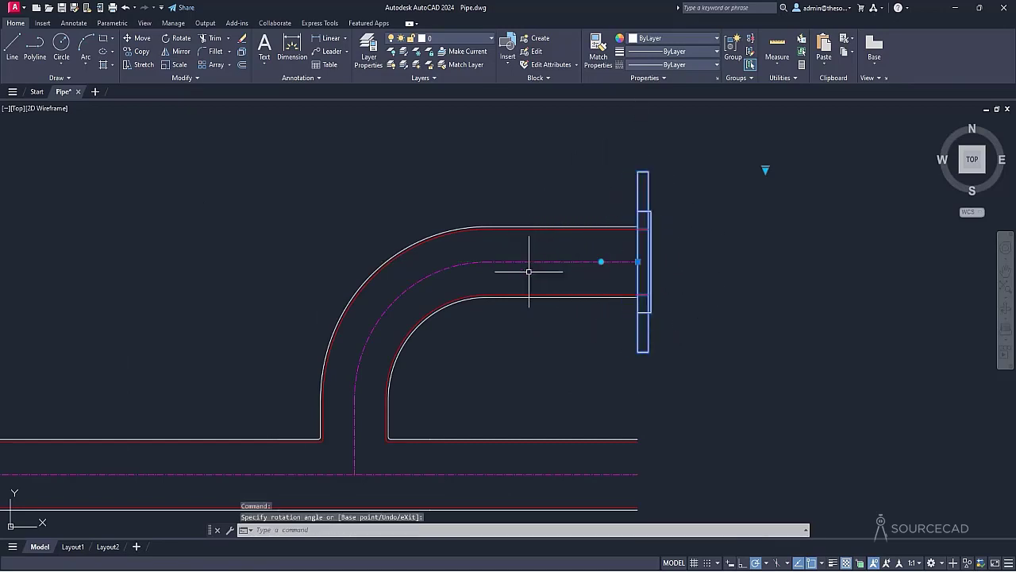
key(Escape)
scroll(717, 356, down, 2)
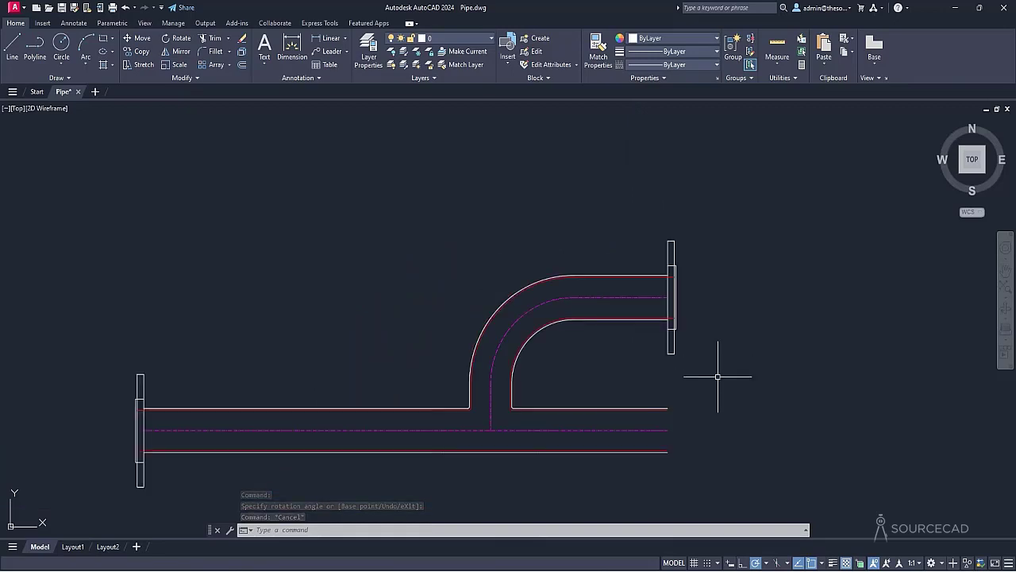
Copy the flange to cap the main pipe's right end.
click(677, 324)
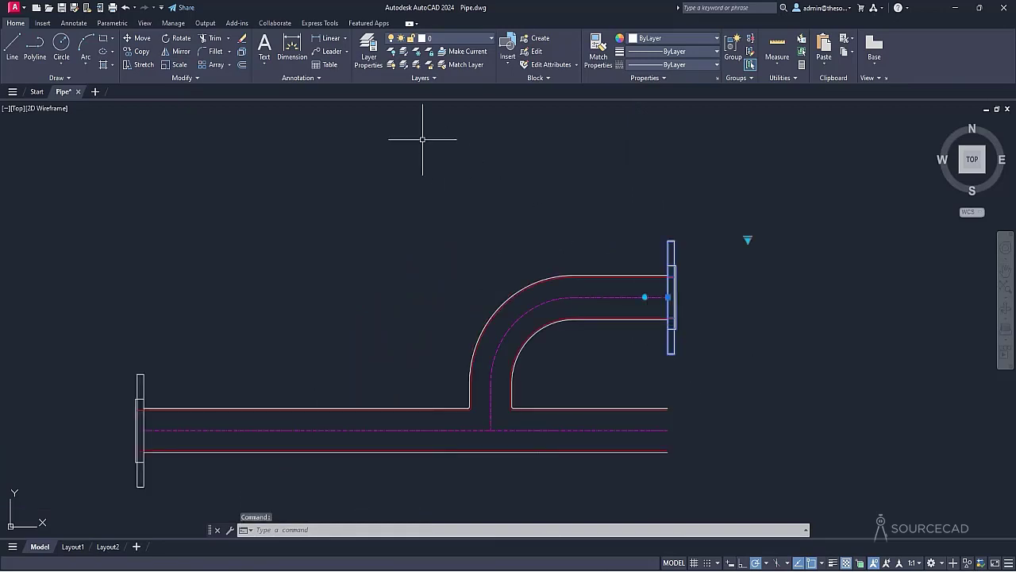
click(137, 51)
click(672, 294)
click(676, 430)
key(Return)
scroll(744, 370, down, 3)
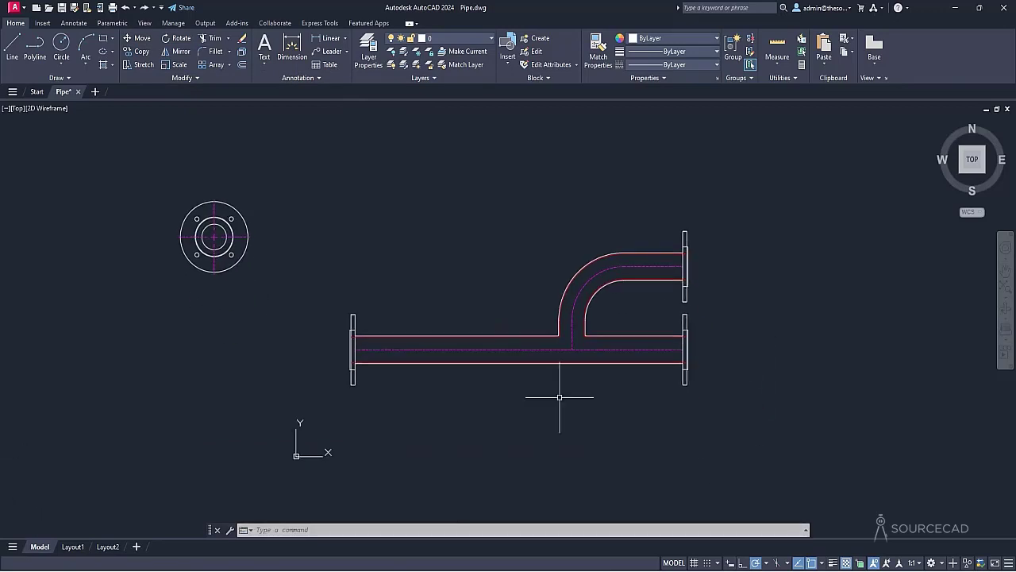
Stretch the left end of the main pipe and its flange further left.
click(434, 414)
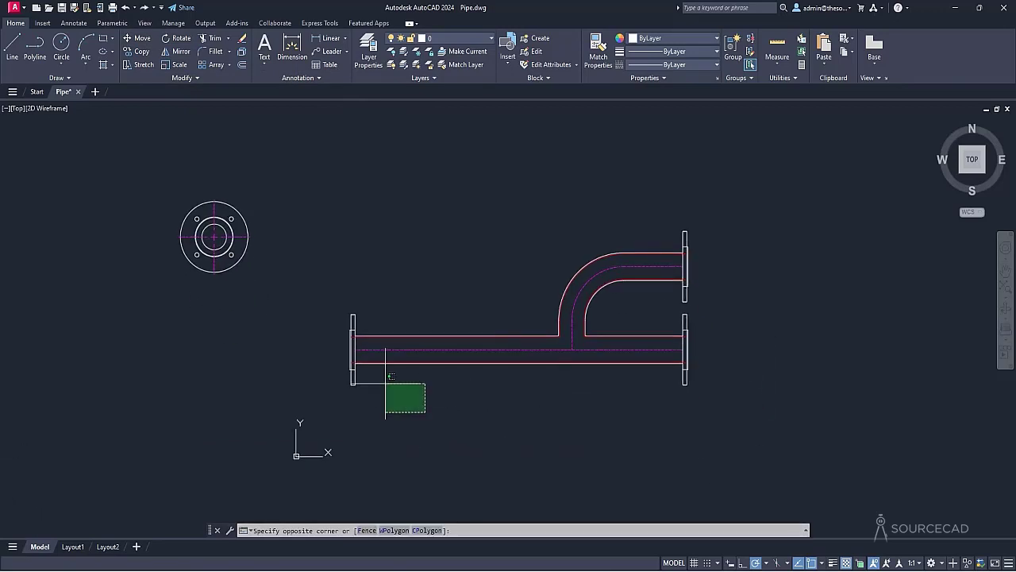
click(308, 305)
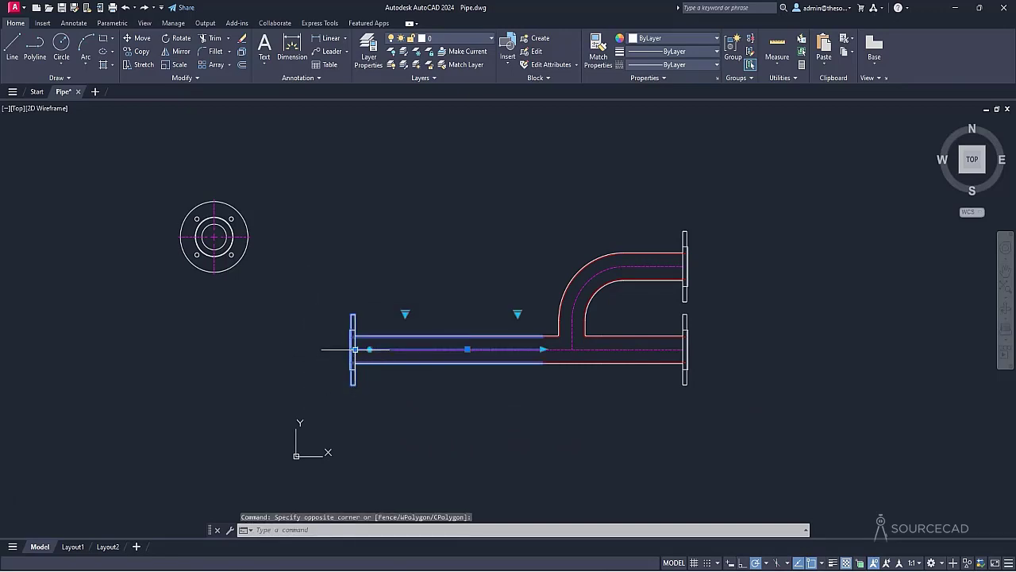
click(354, 349)
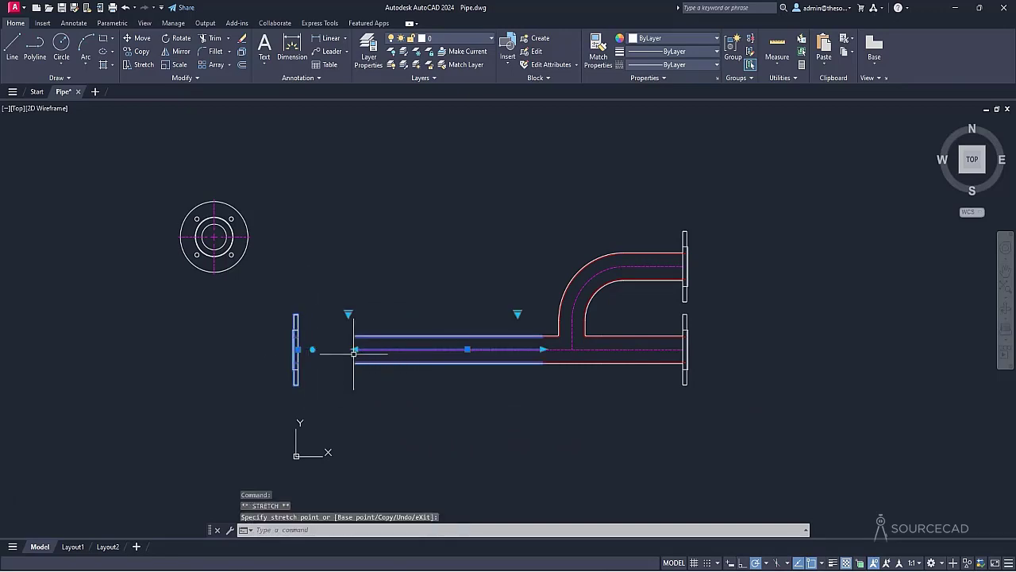
click(297, 349)
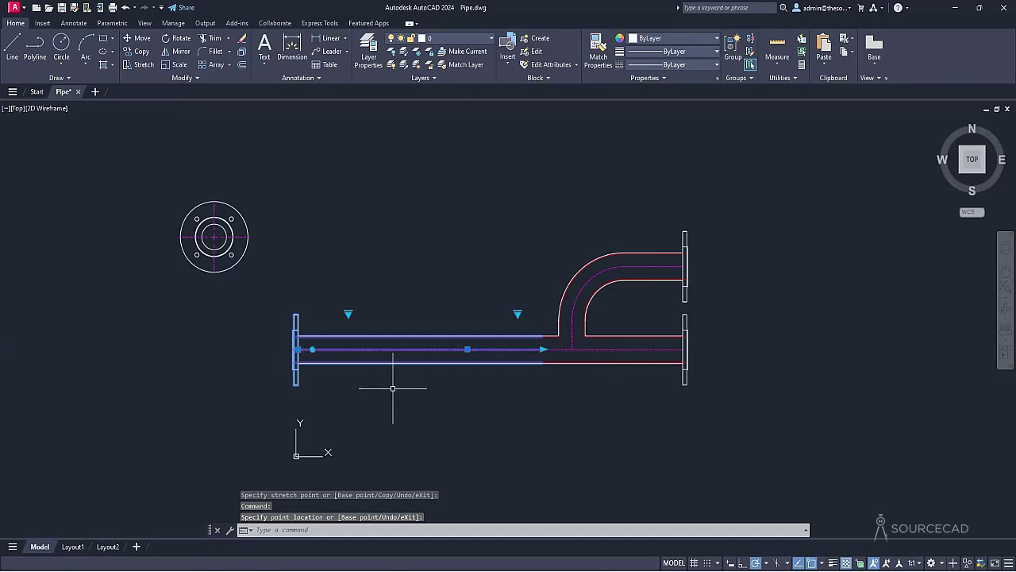
key(Escape)
Stretch the right end of the main pipe and its flange further right.
click(726, 405)
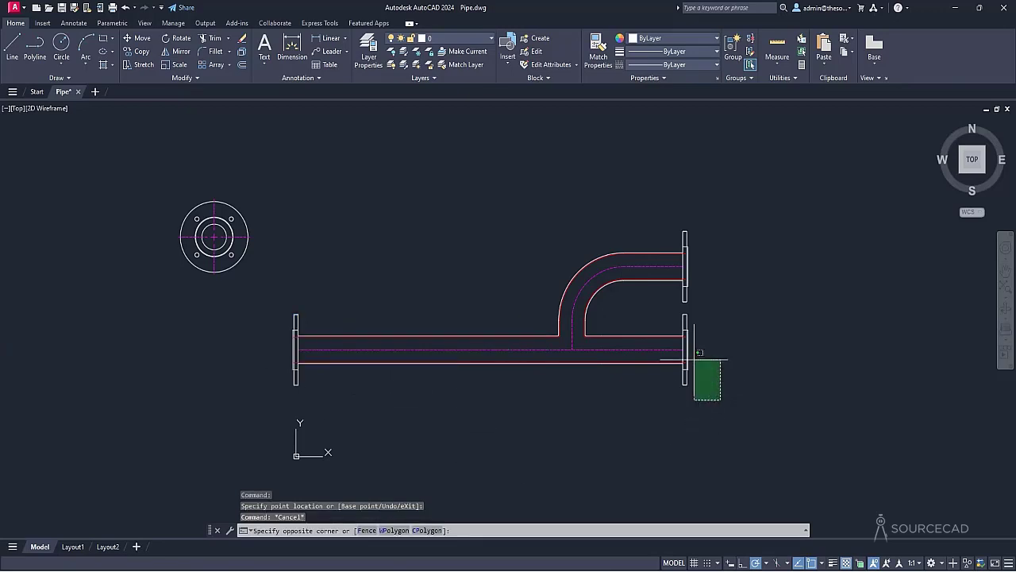
click(677, 324)
click(686, 350)
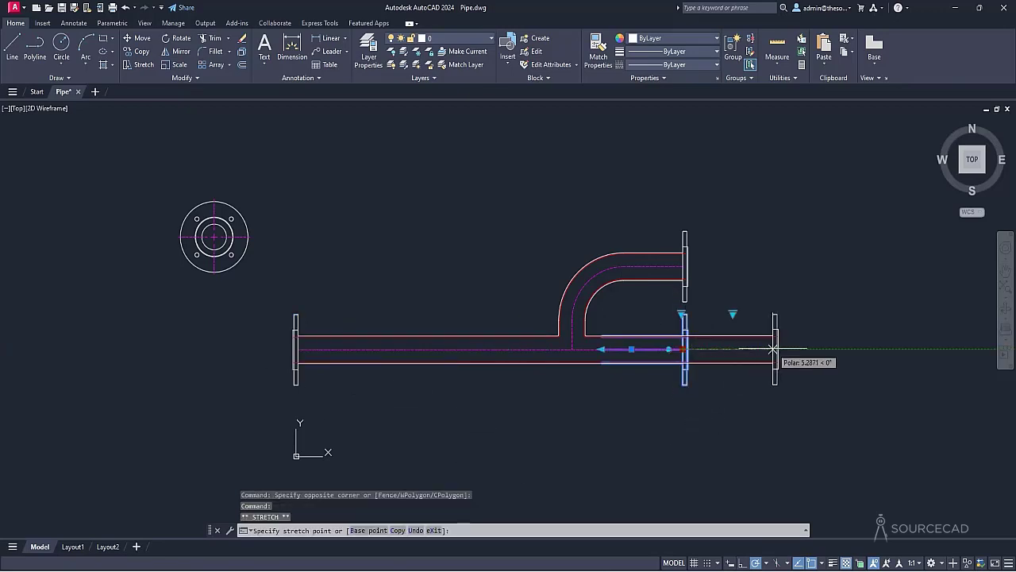
key(Escape)
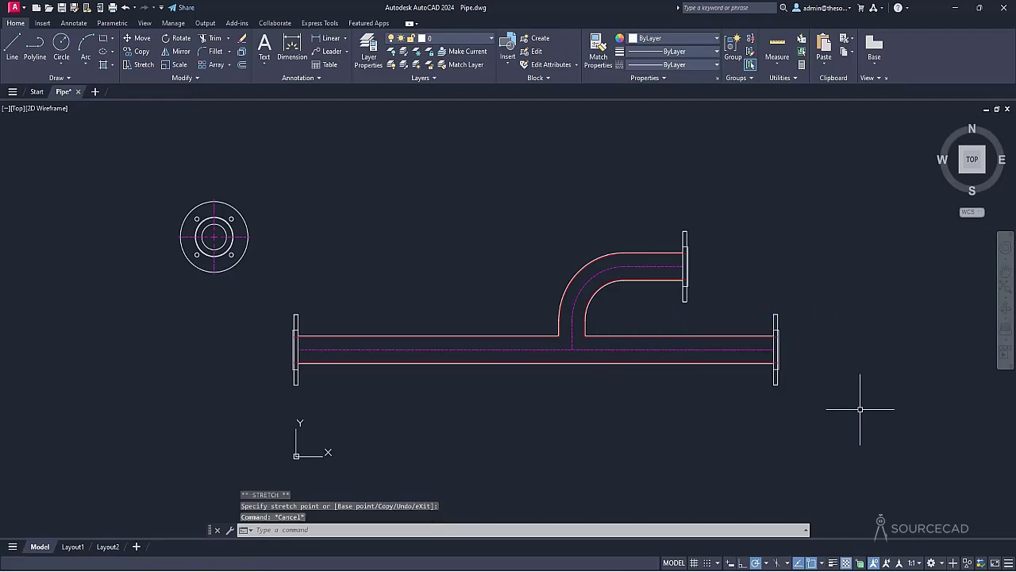